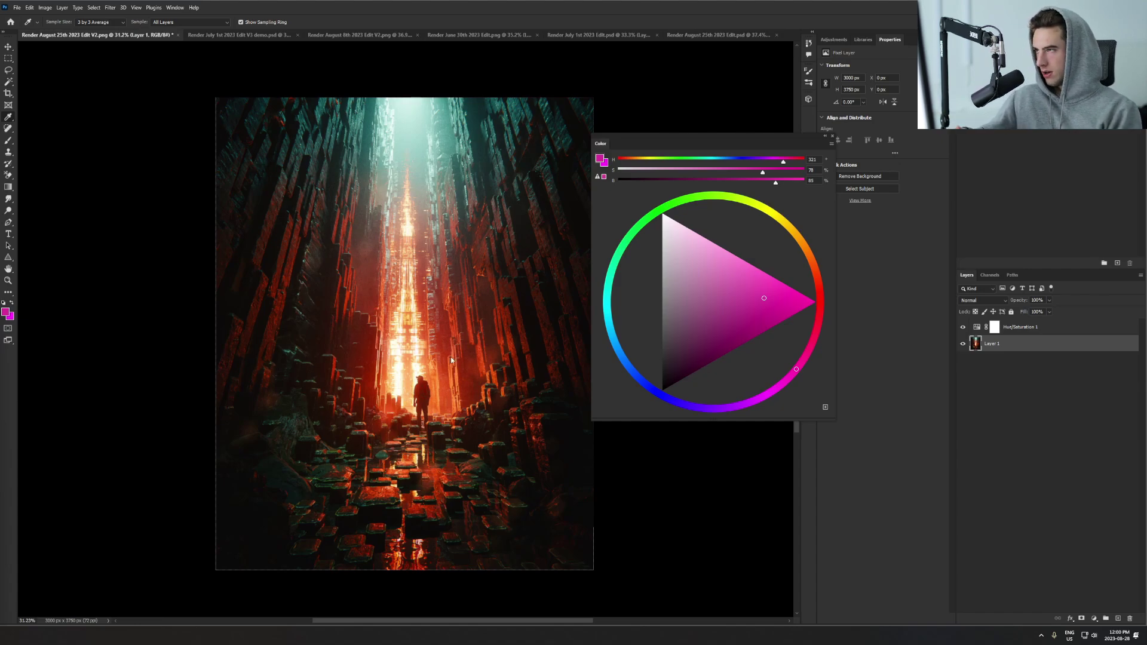
Sample the red glow, the pale orange light and the teal haze of the canyon render with the Eyedropper
scroll(472, 355, up, 2)
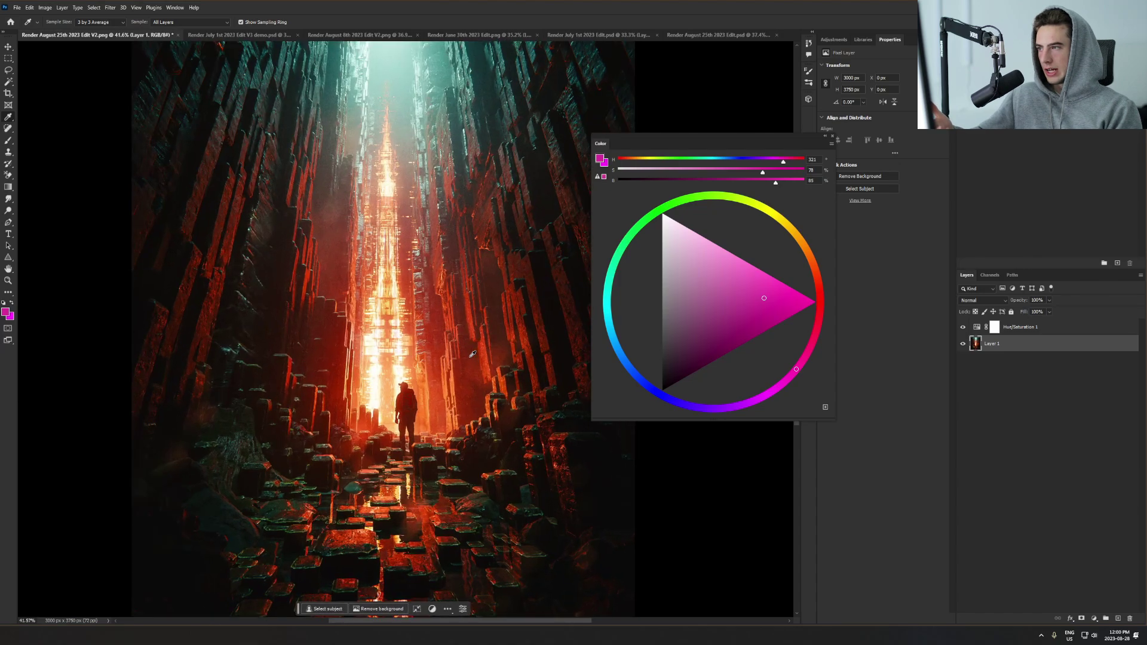
scroll(472, 355, up, 1)
drag(427, 332, 423, 346)
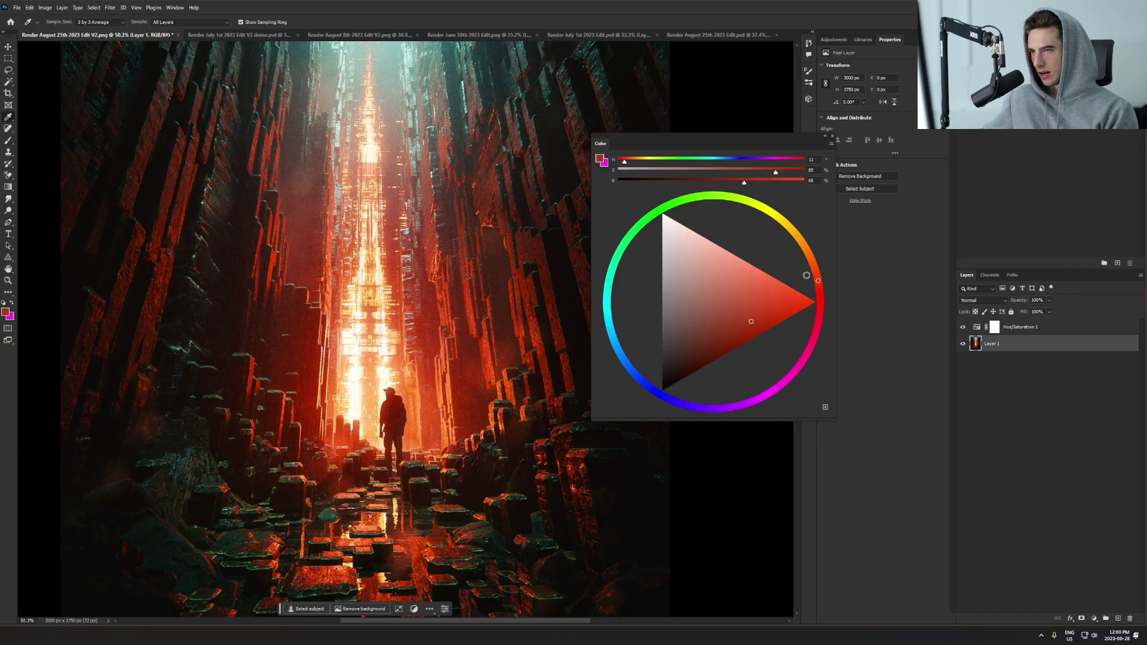
click(434, 325)
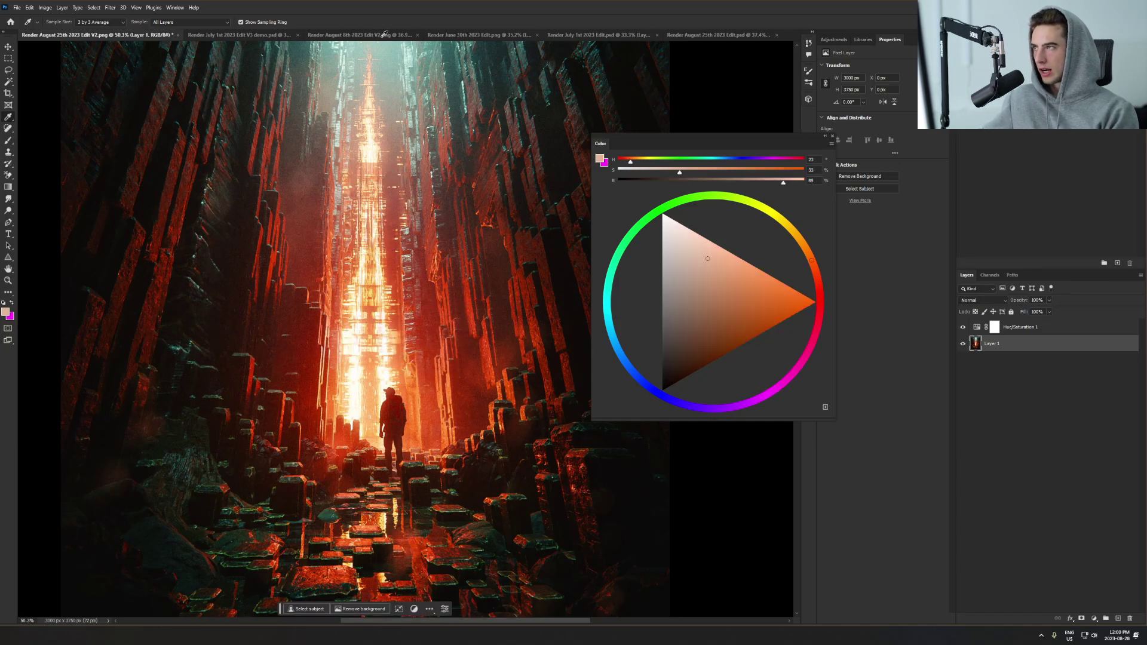
click(392, 71)
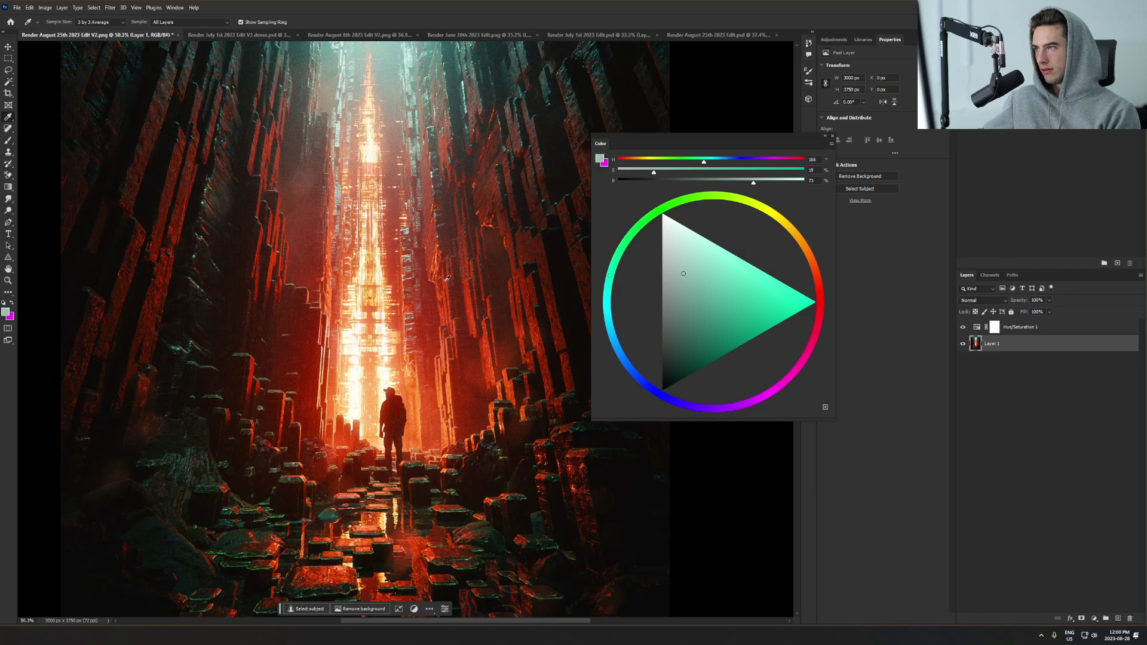
Sample the red tones around the standing figure and pick the opposite cyan-blue hue on the color wheel
scroll(478, 412, up, 2)
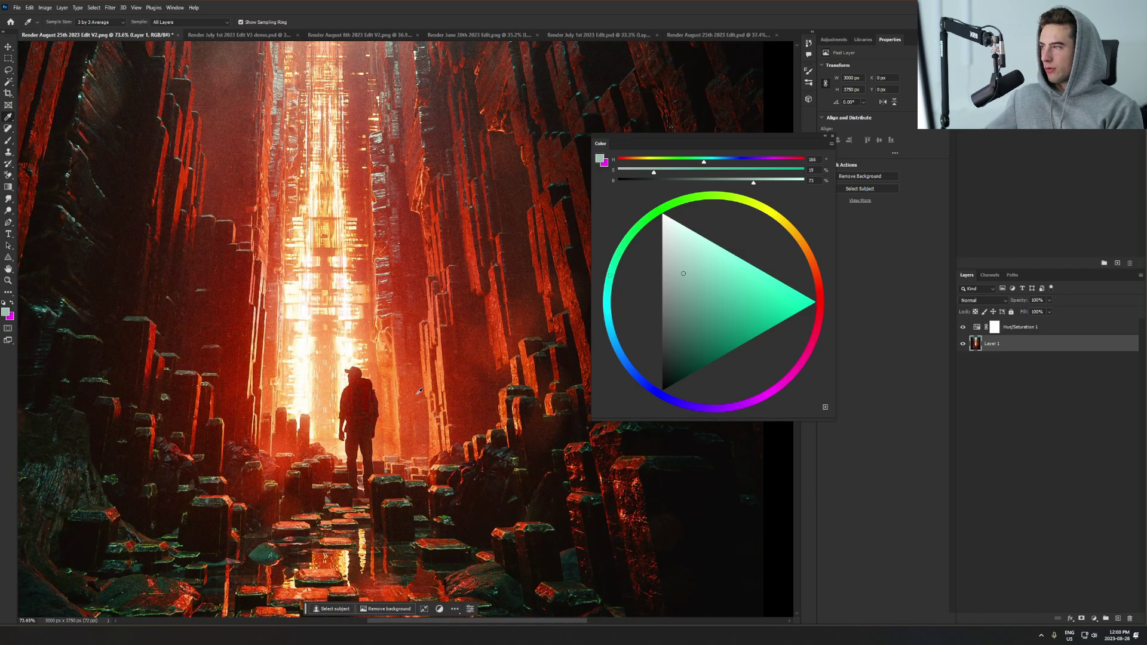
drag(235, 353, 245, 361)
drag(412, 366, 413, 365)
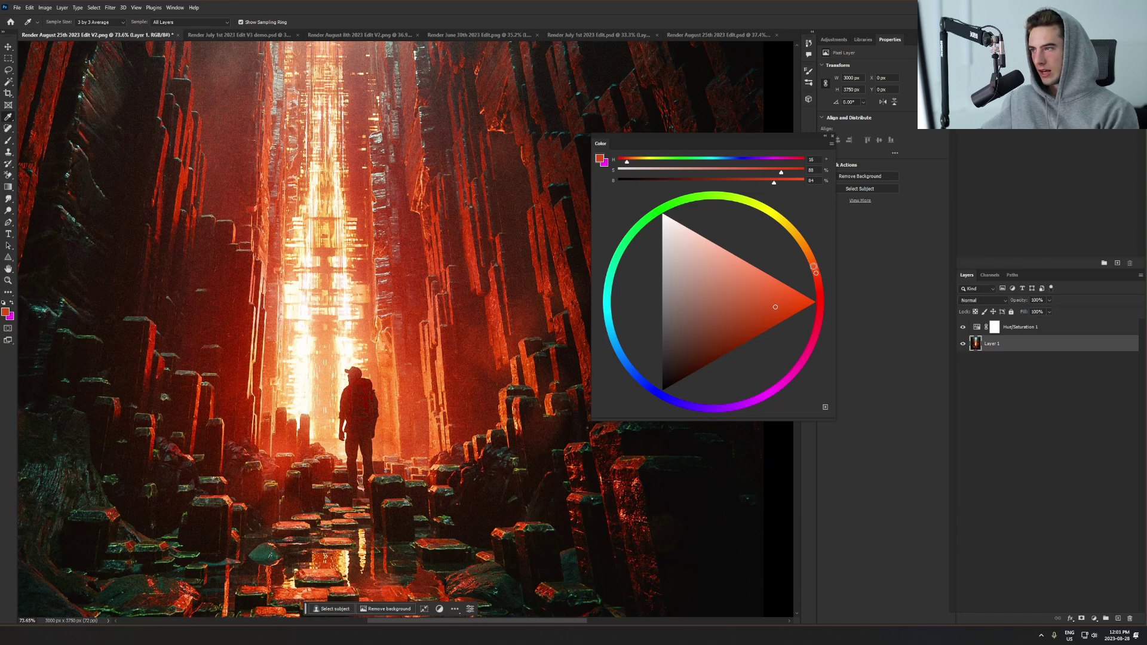
click(410, 322)
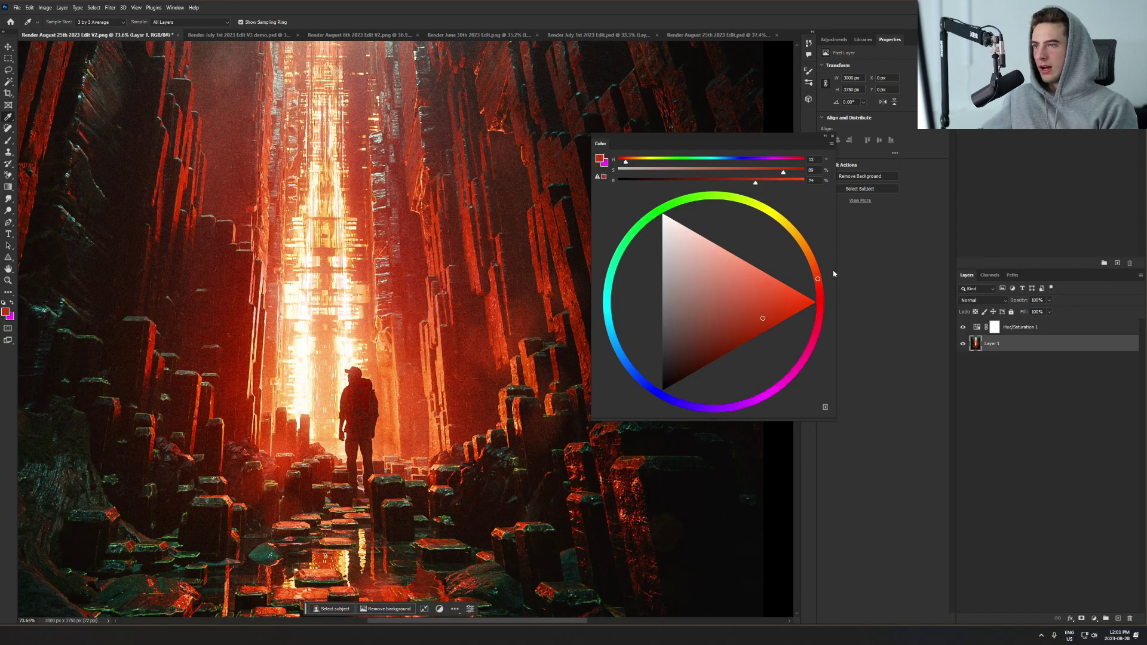
click(611, 327)
Sample the teal on the lit columns in the upper part of the render
scroll(281, 481, down, 3)
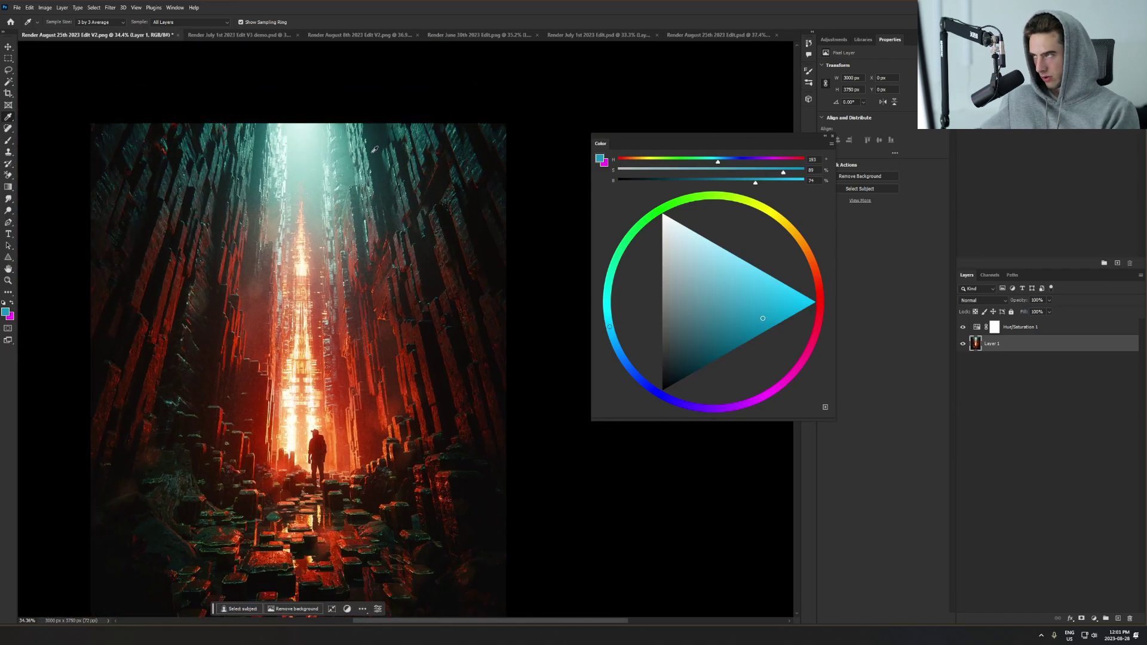
scroll(345, 190, up, 5)
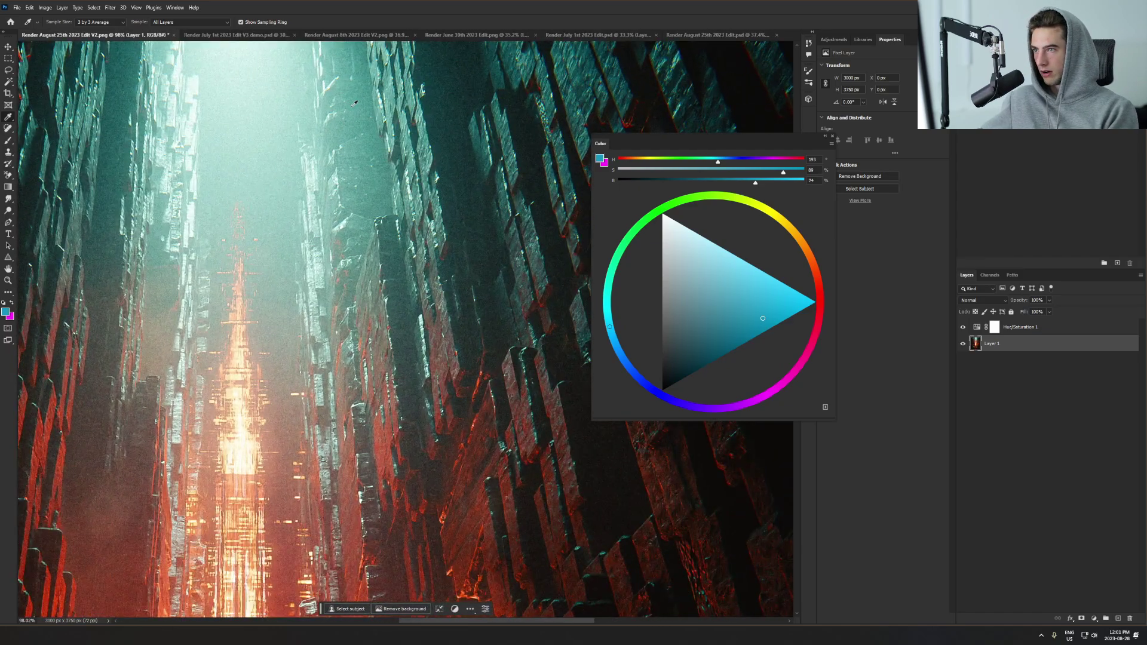
click(357, 100)
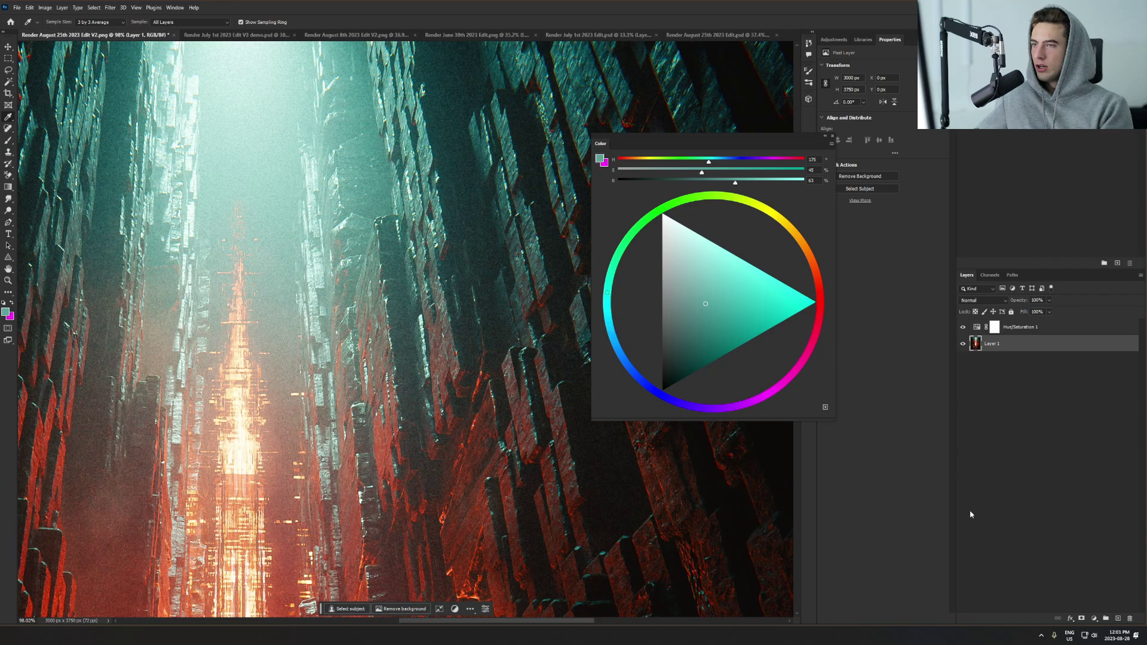
Sample two orange-red tones from the columns beside the glowing light shaft
scroll(490, 463, down, 5)
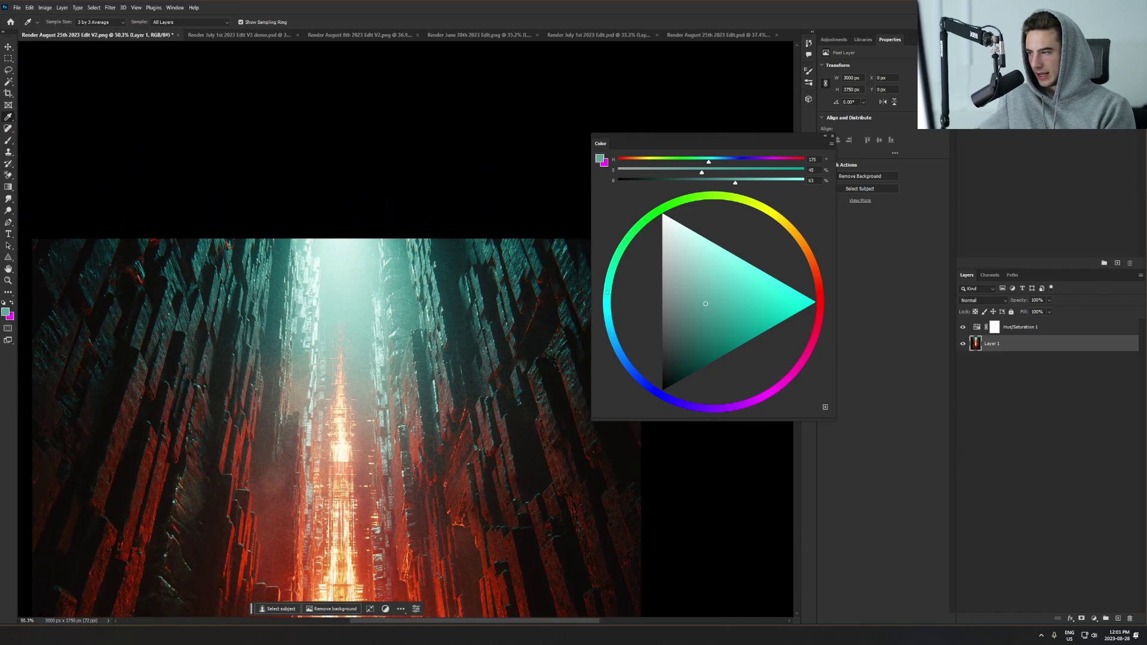
scroll(412, 556, up, 6)
scroll(396, 575, down, 5)
scroll(443, 403, up, 6)
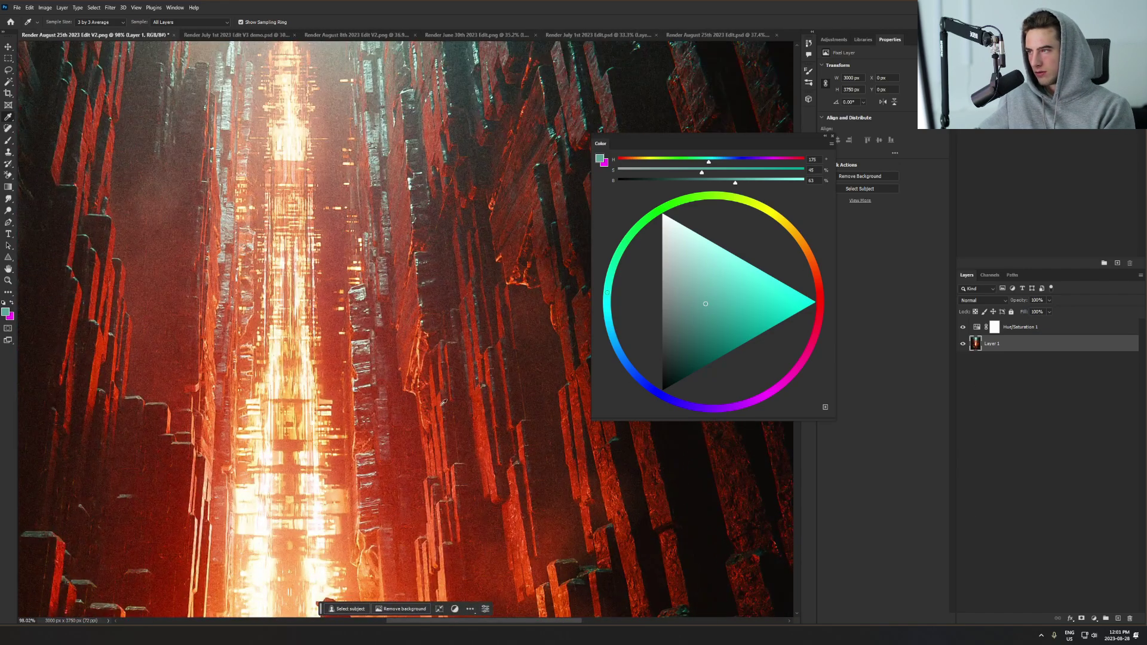
mouse_move(420, 363)
mouse_down()
mouse_move(423, 351)
mouse_move(418, 359)
mouse_up()
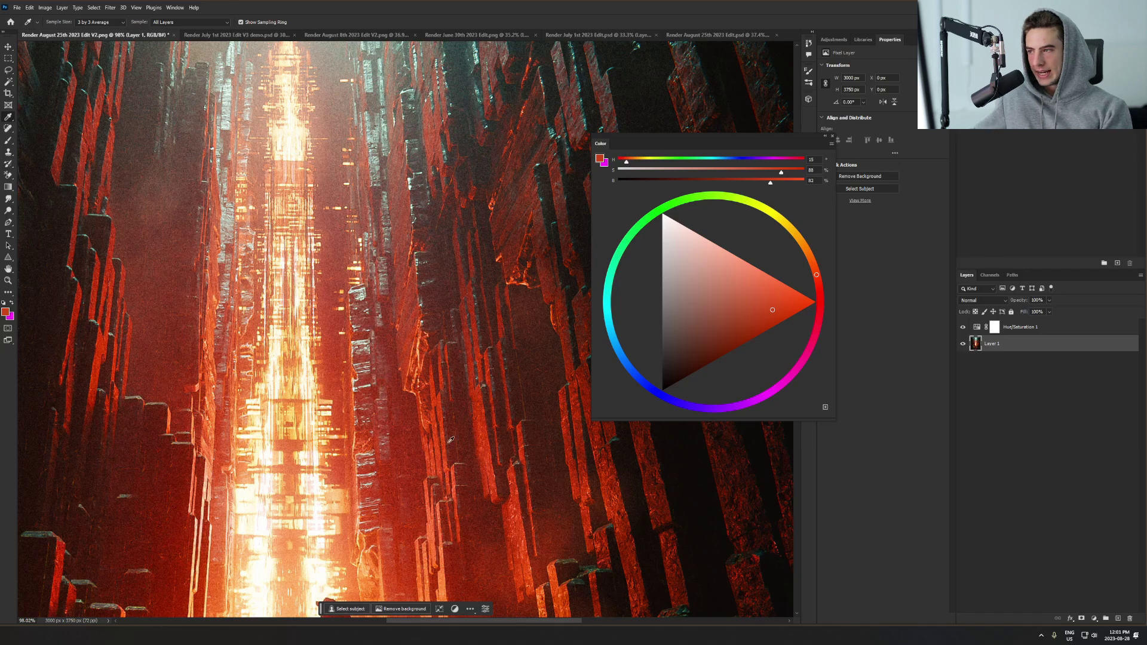
click(482, 427)
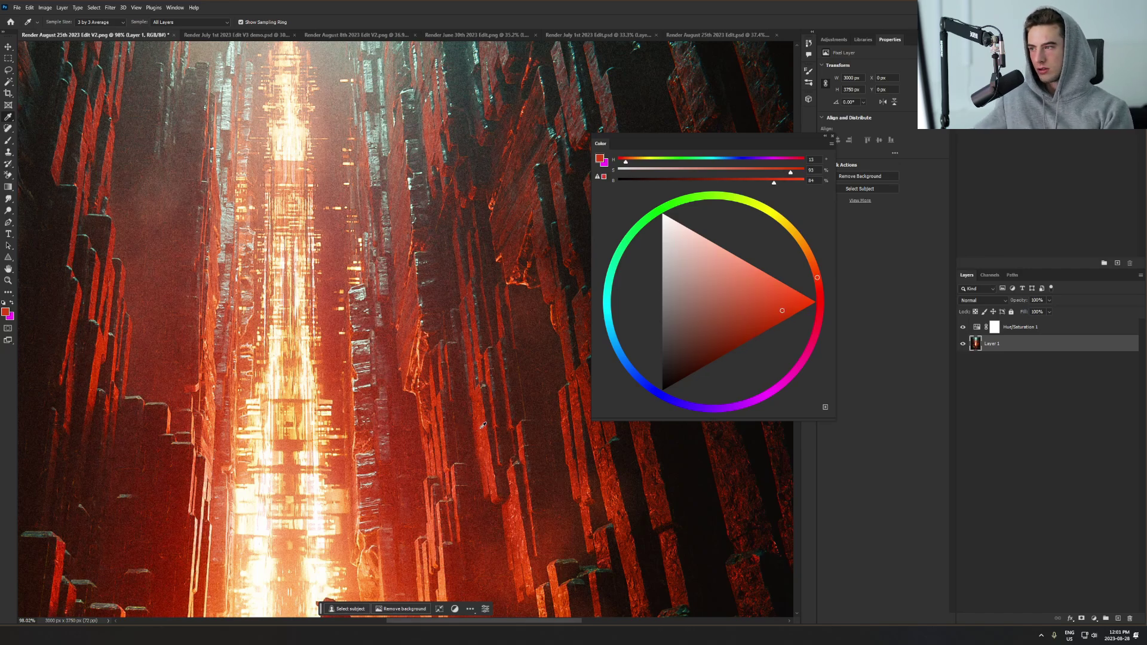
Sample the lit red column up close and pick its complementary cyan on the color wheel
scroll(518, 393, up, 4)
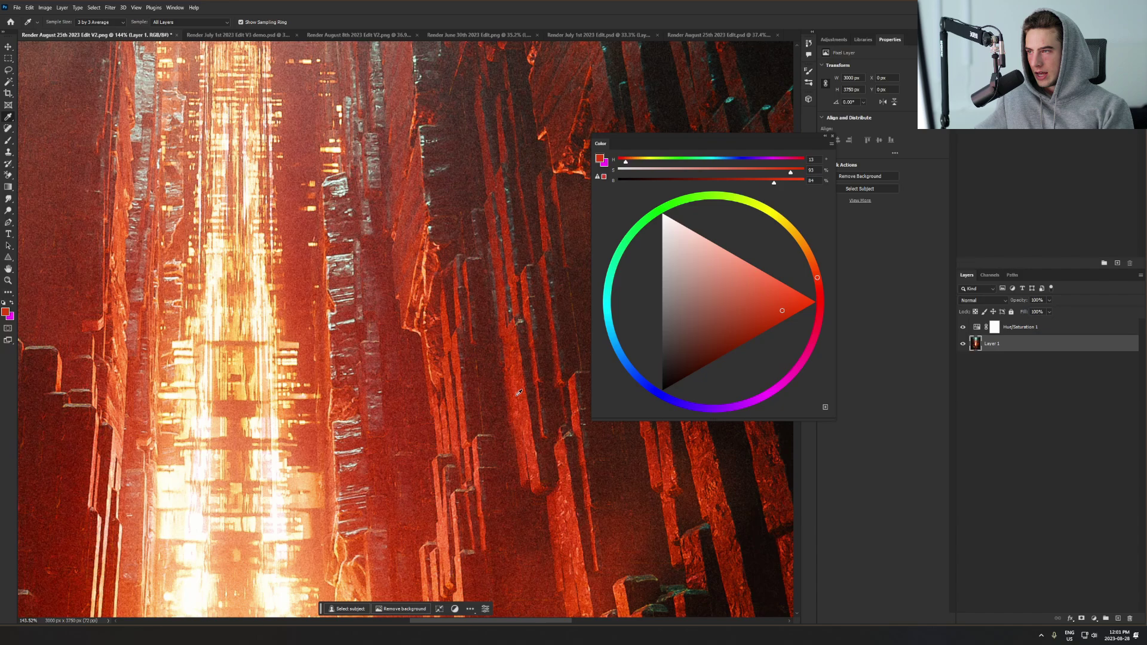
click(519, 393)
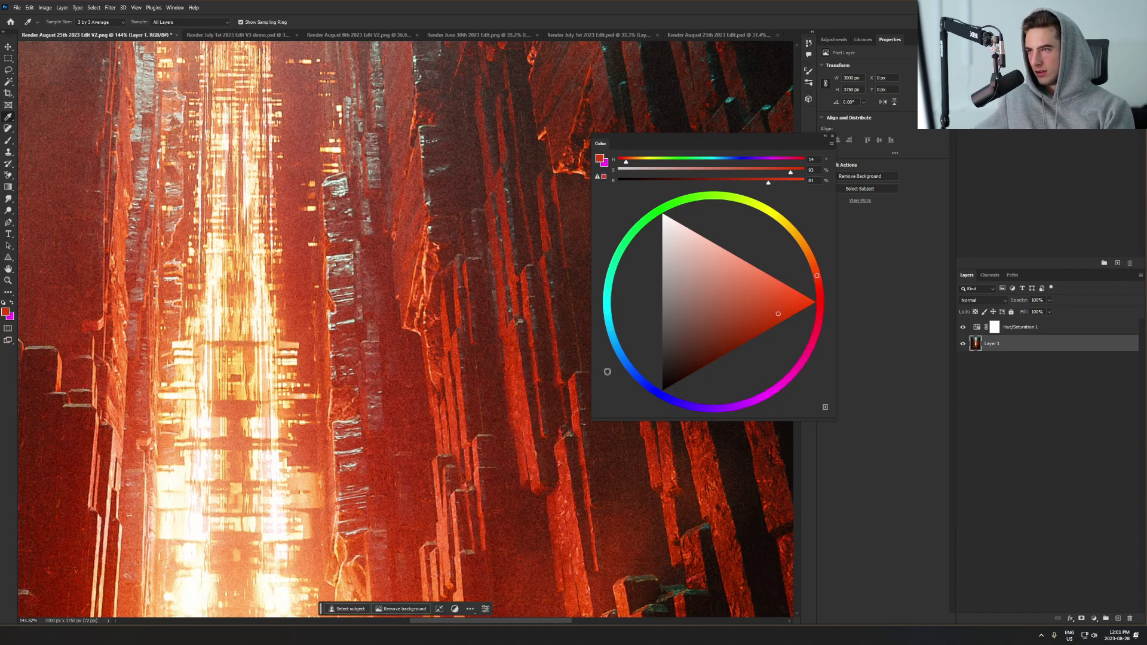
mouse_move(606, 294)
mouse_down()
mouse_move(597, 359)
mouse_move(602, 306)
mouse_up()
Sample the teal of the upper canyon walls again to compare it with the complementary cyan
scroll(302, 428, down, 4)
scroll(301, 427, down, 4)
scroll(139, 145, up, 3)
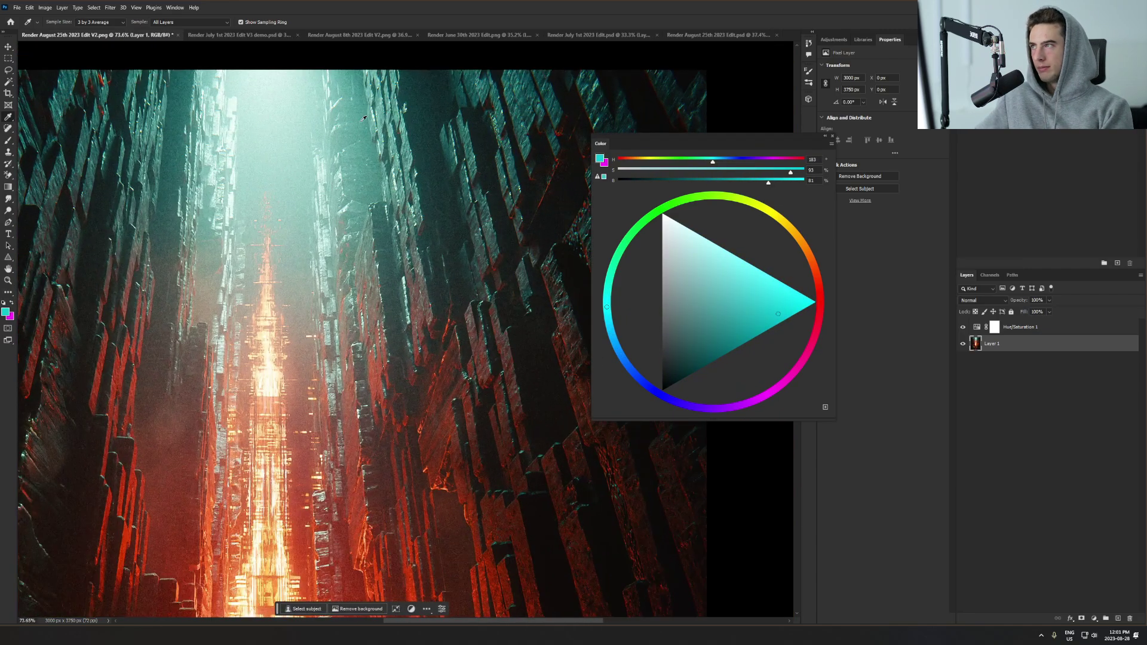
click(140, 145)
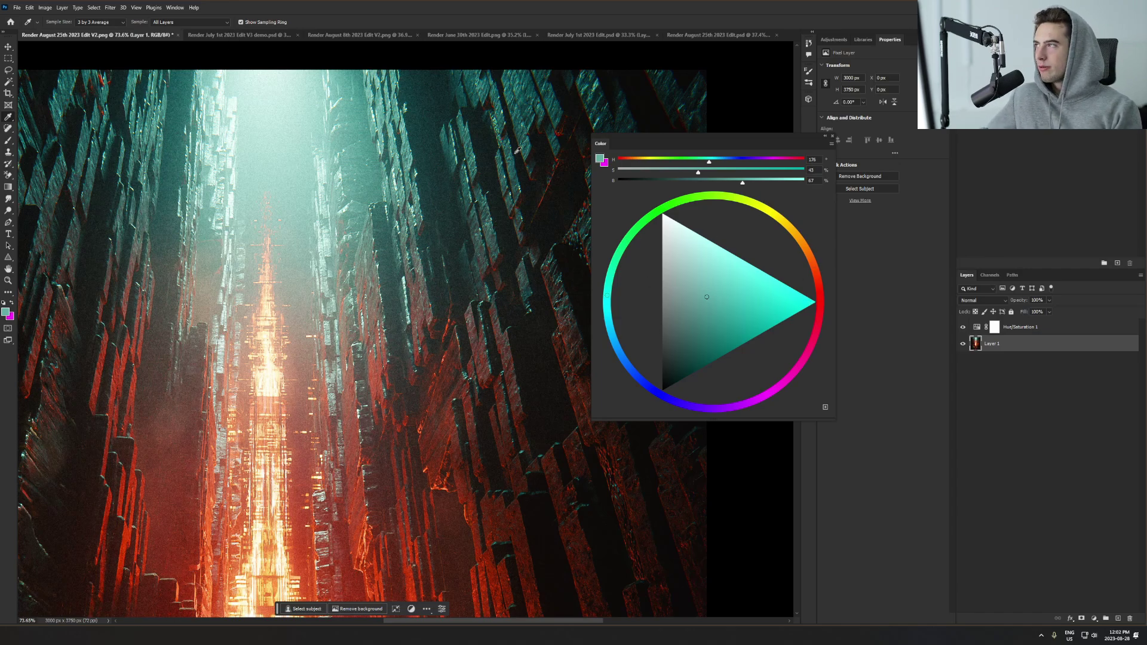
Switch to the Render July 1st 2023 Edit V3 demo document and sample the hot pink glow beside the sign tower
click(230, 36)
scroll(508, 359, up, 3)
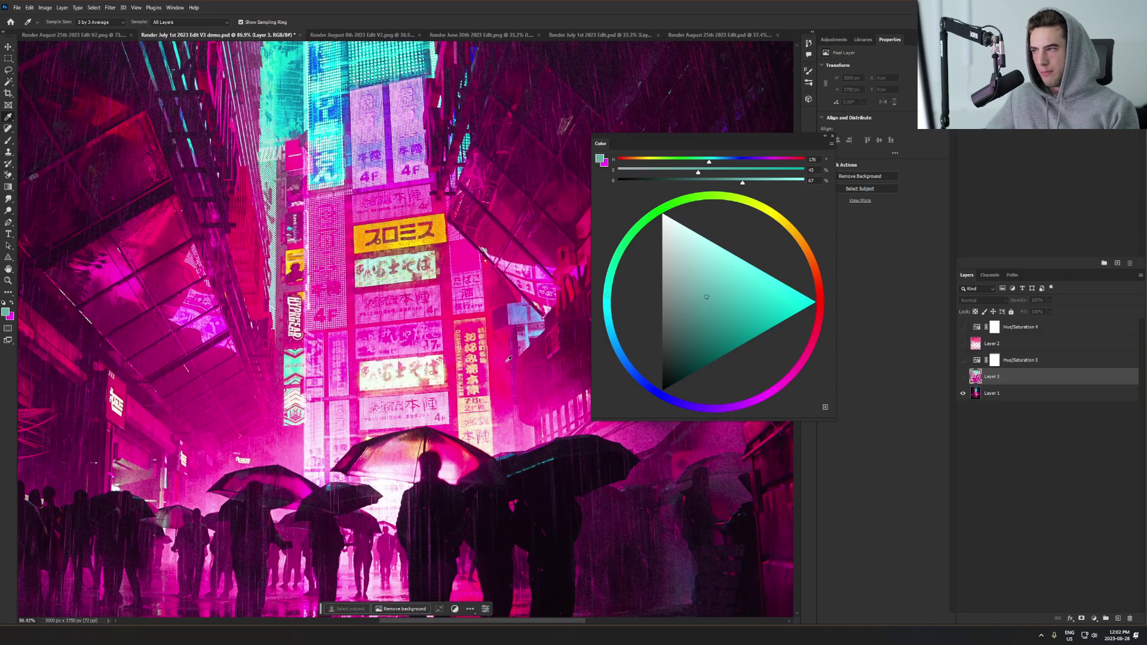
click(500, 372)
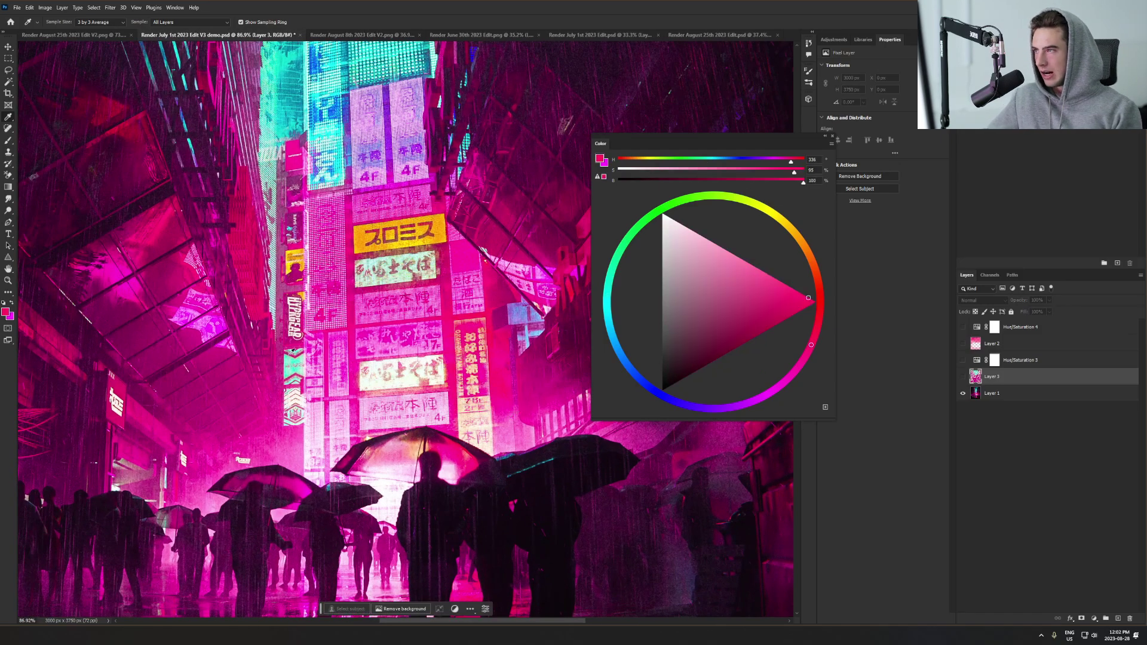
Sample the turquoise light on the upper part of the sign tower
scroll(387, 197, down, 4)
scroll(387, 197, down, 1)
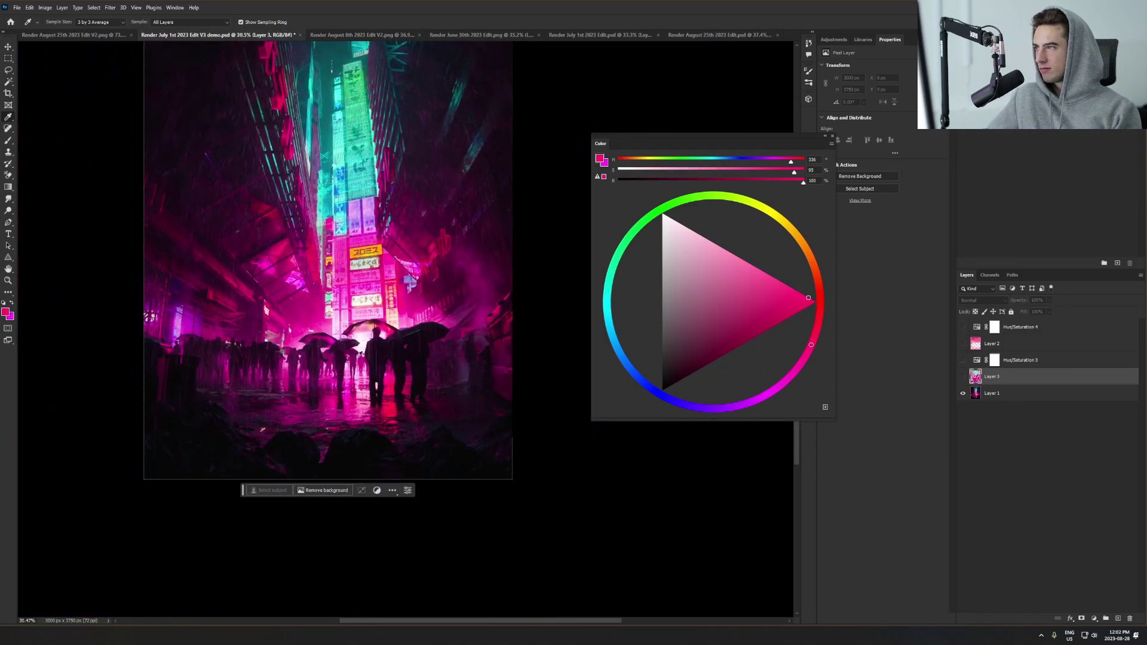
scroll(310, 251, up, 2)
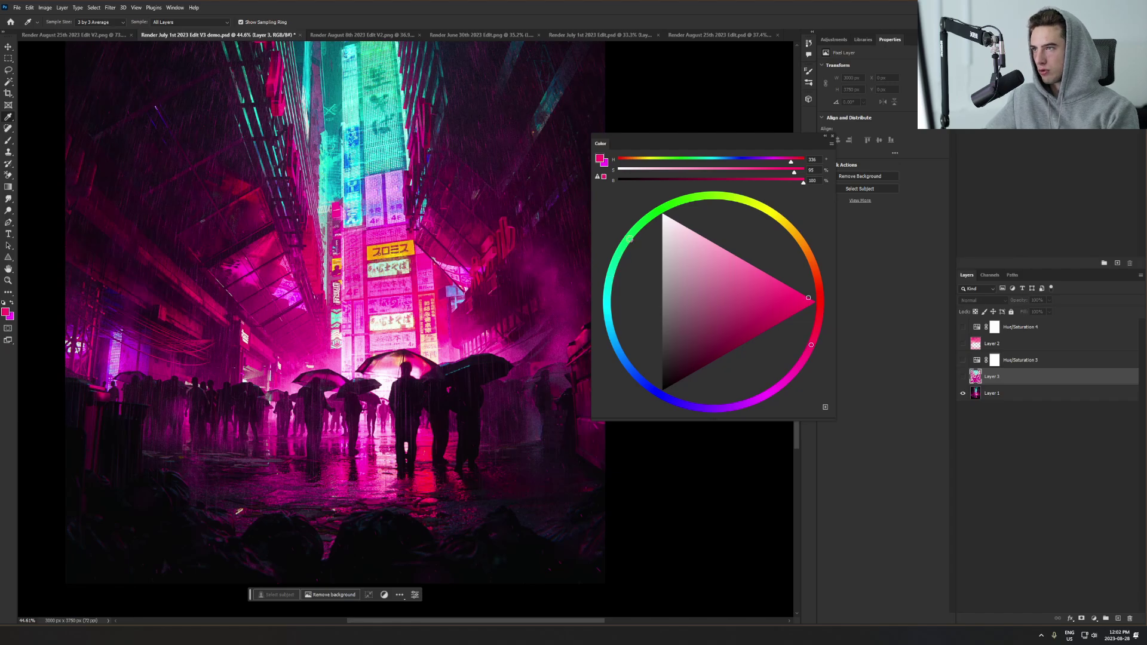
scroll(317, 429, down, 1)
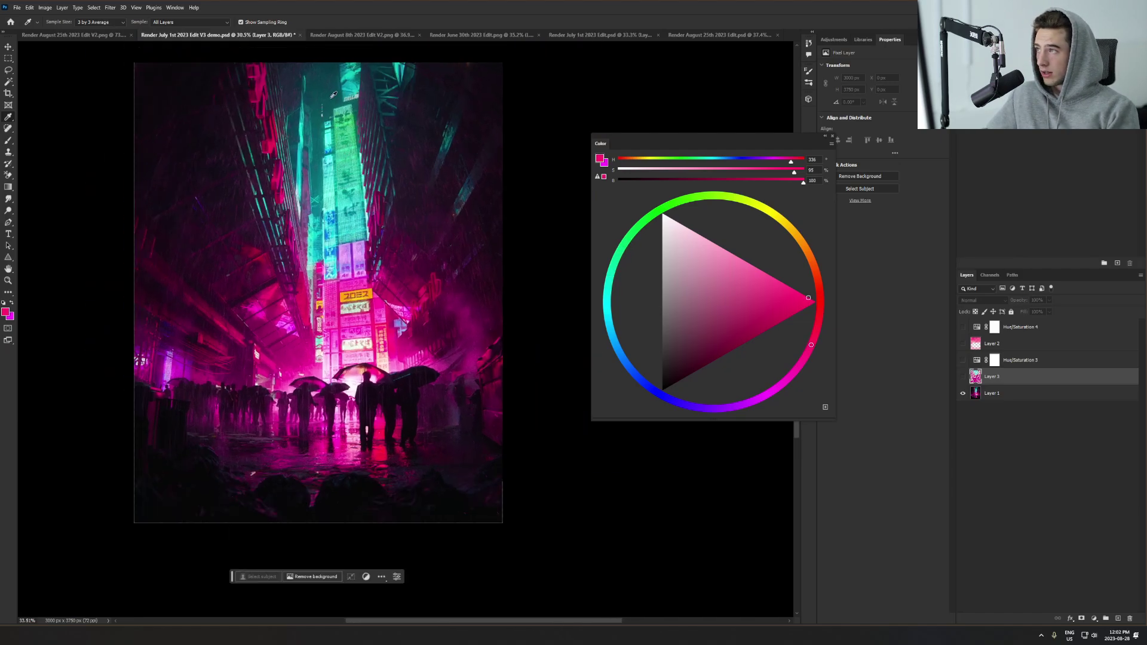
scroll(378, 85, up, 2)
scroll(351, 300, up, 3)
drag(331, 324, 331, 54)
Sample the pinkish-red reflection on the wet street beside the umbrella figures
scroll(484, 319, down, 2)
scroll(484, 320, down, 4)
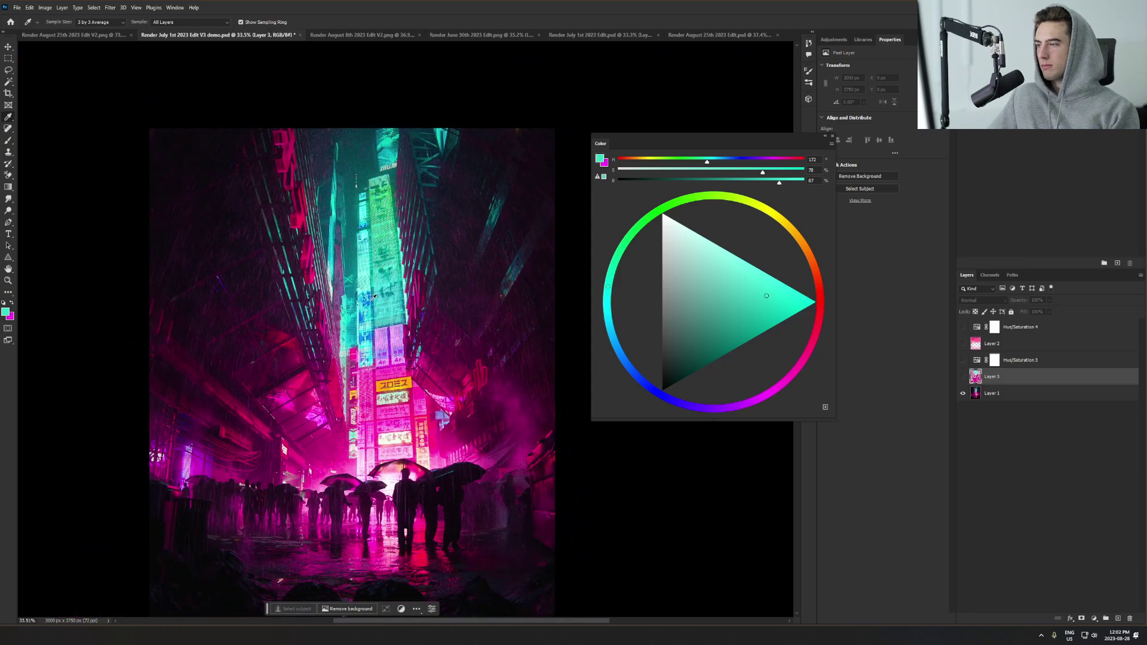
scroll(368, 521, down, 1)
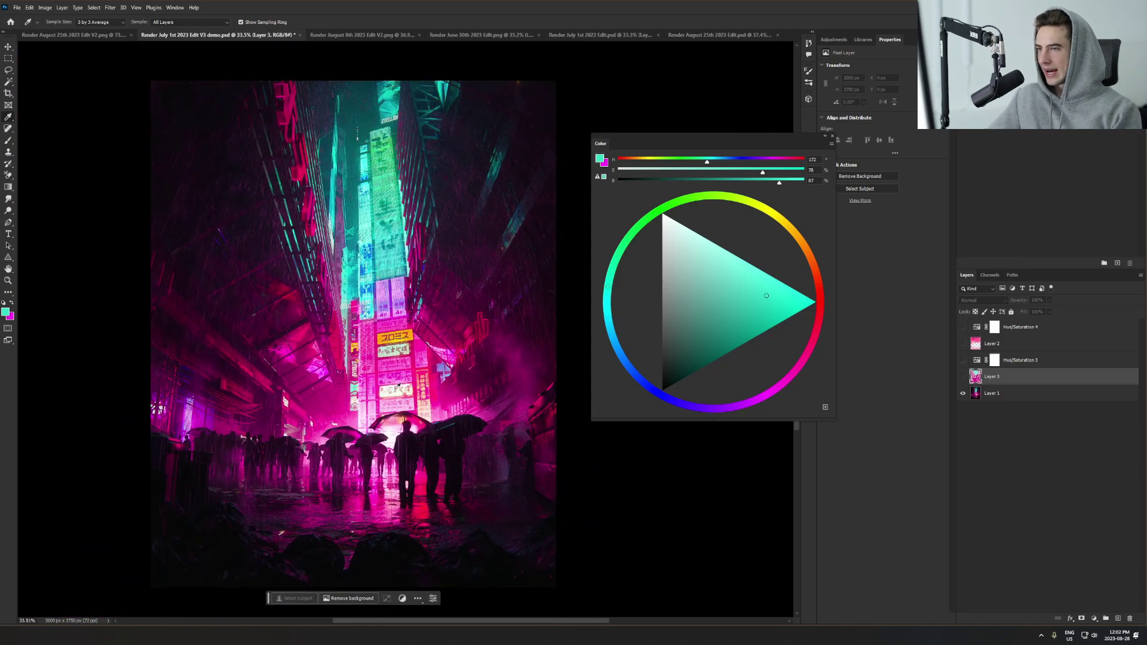
scroll(384, 462, up, 3)
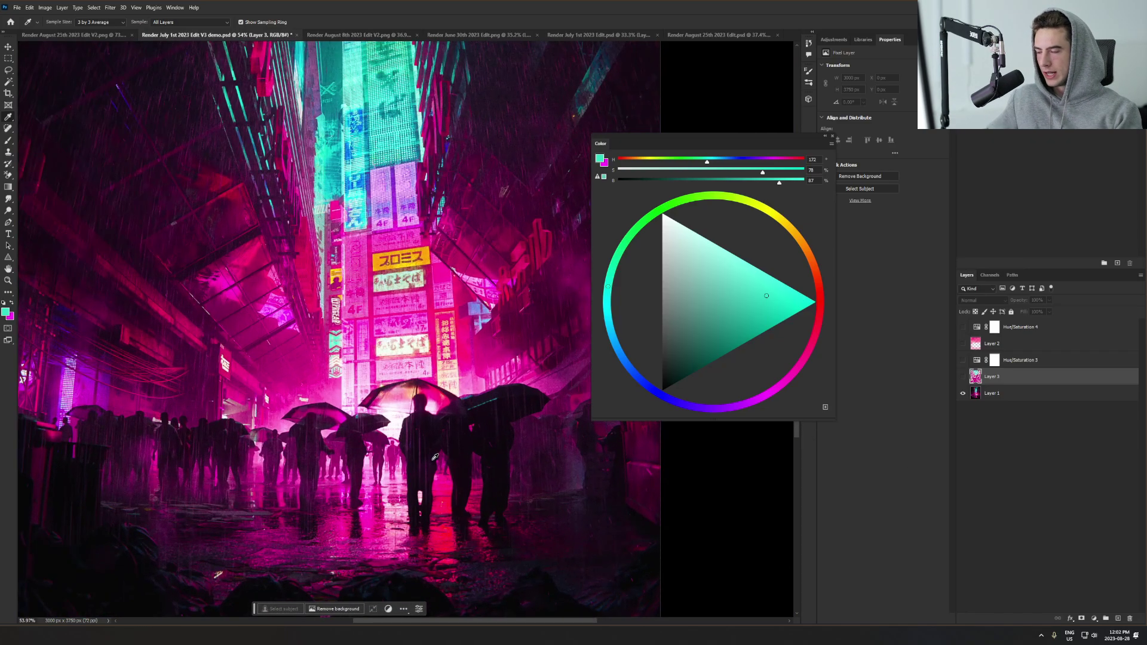
click(445, 500)
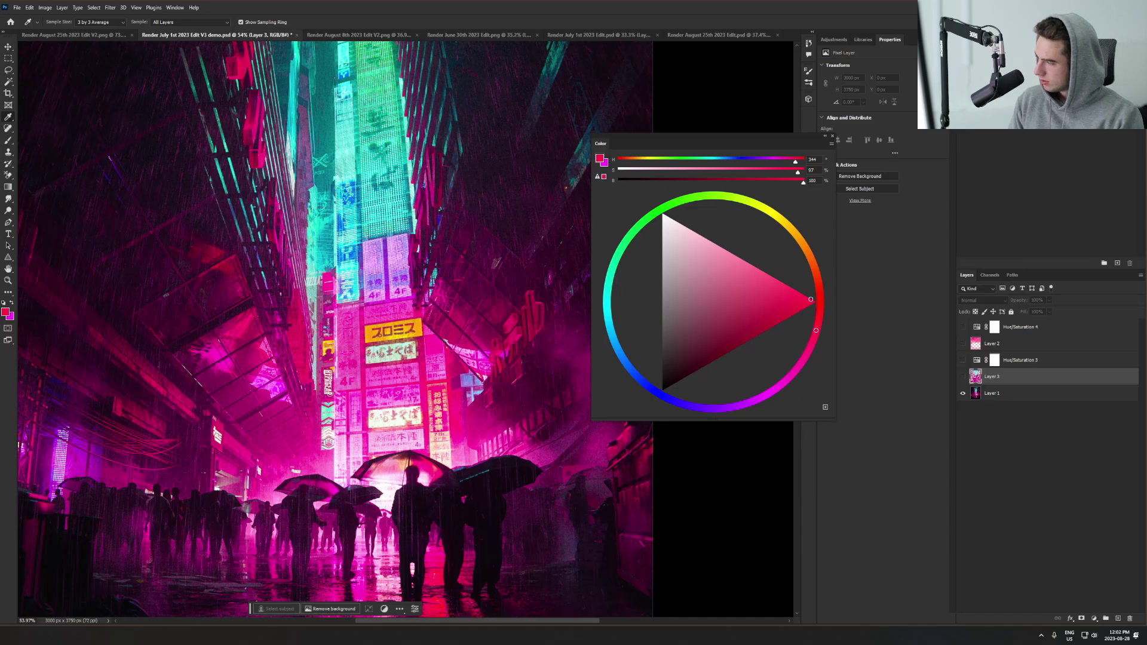
View the UX Planet split-complementary color wheel in the browser's Google Images results, and return to Photoshop
key(alt+Tab)
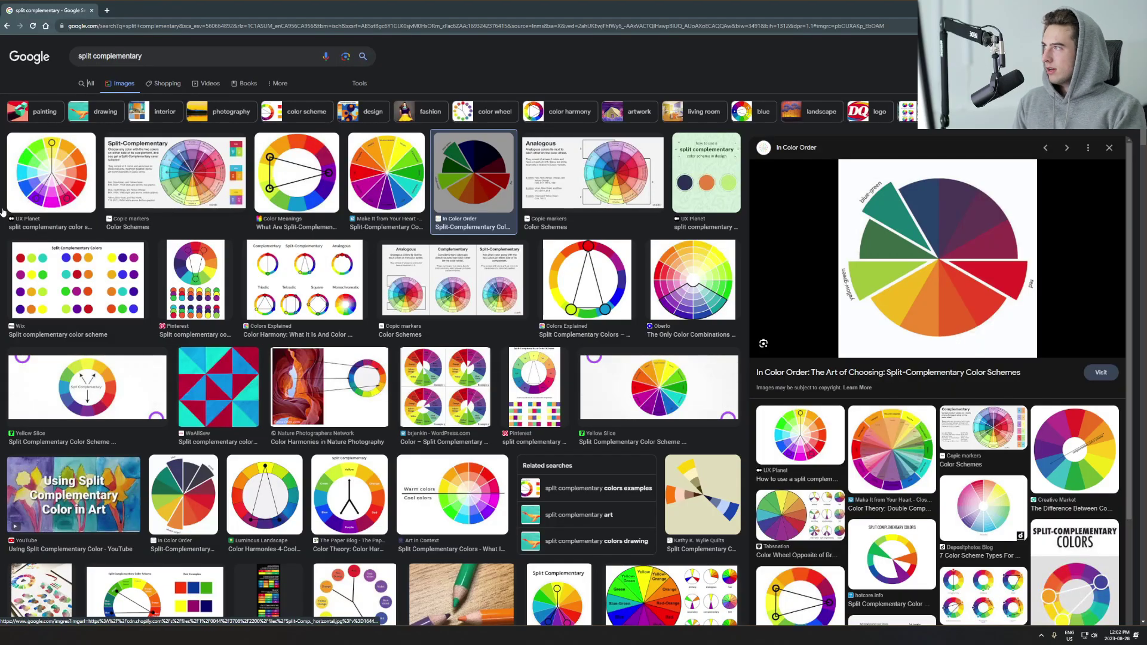
click(47, 209)
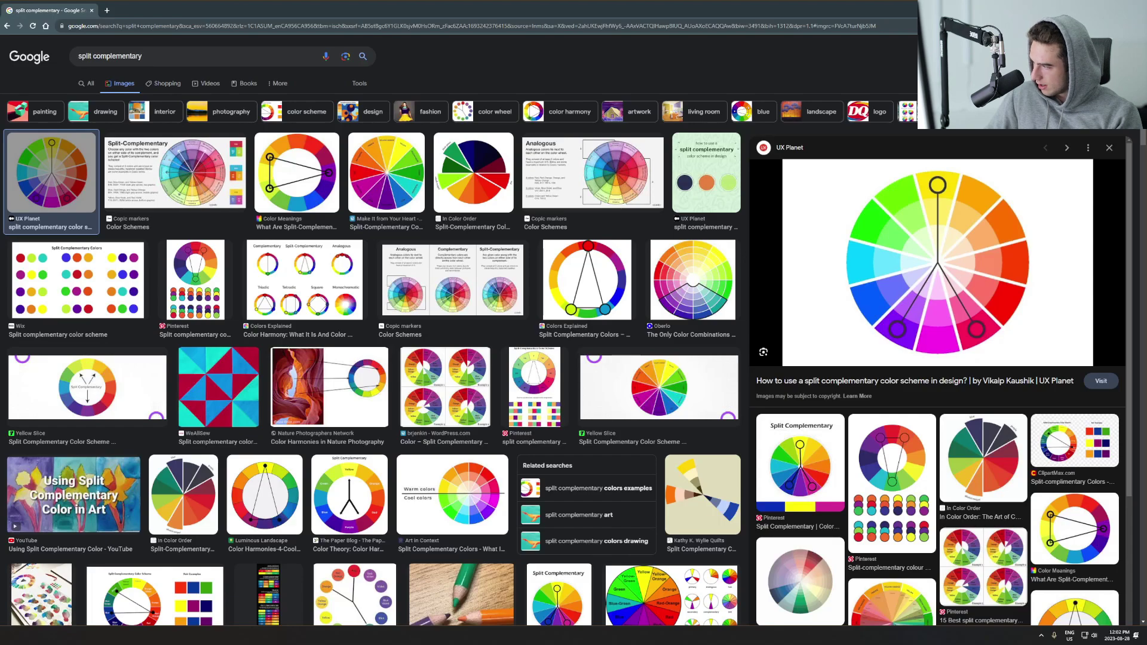
key(alt+Tab)
Sample the pink beside the lower tower signs and pick the opposite green hue on the color wheel
scroll(425, 183, up, 2)
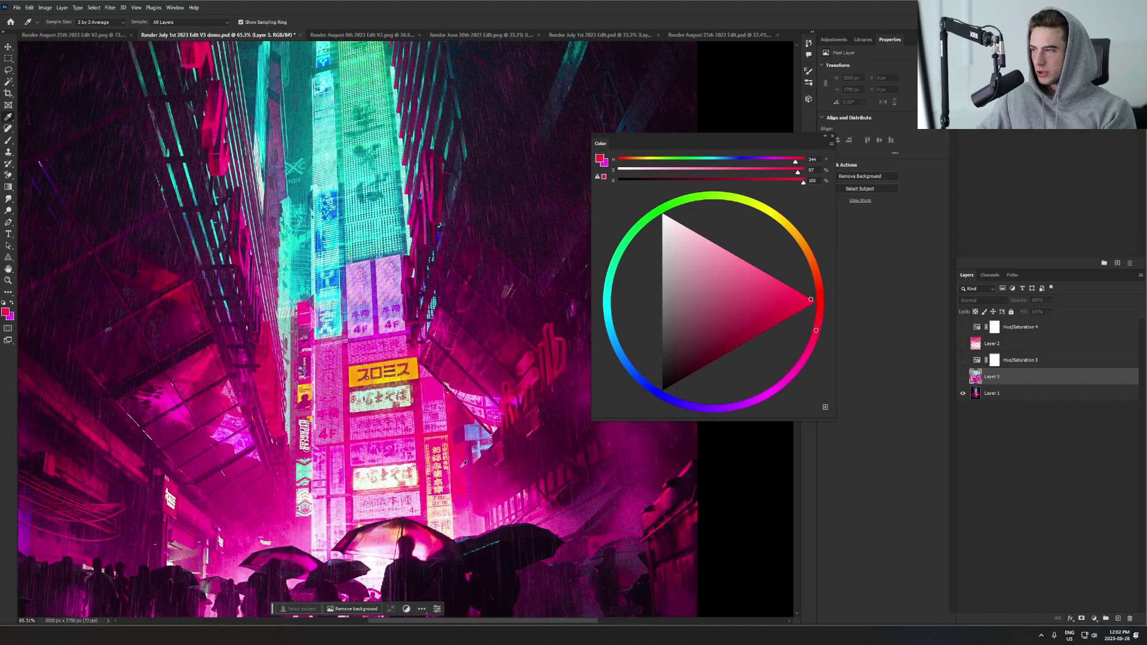
drag(458, 478, 459, 478)
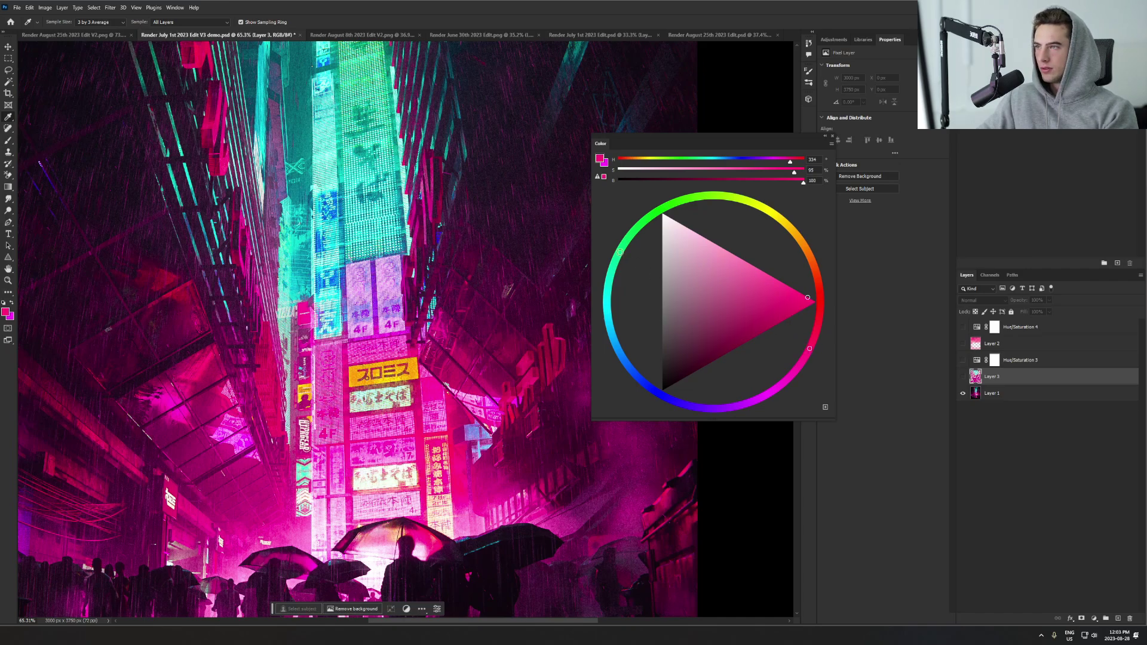
click(619, 251)
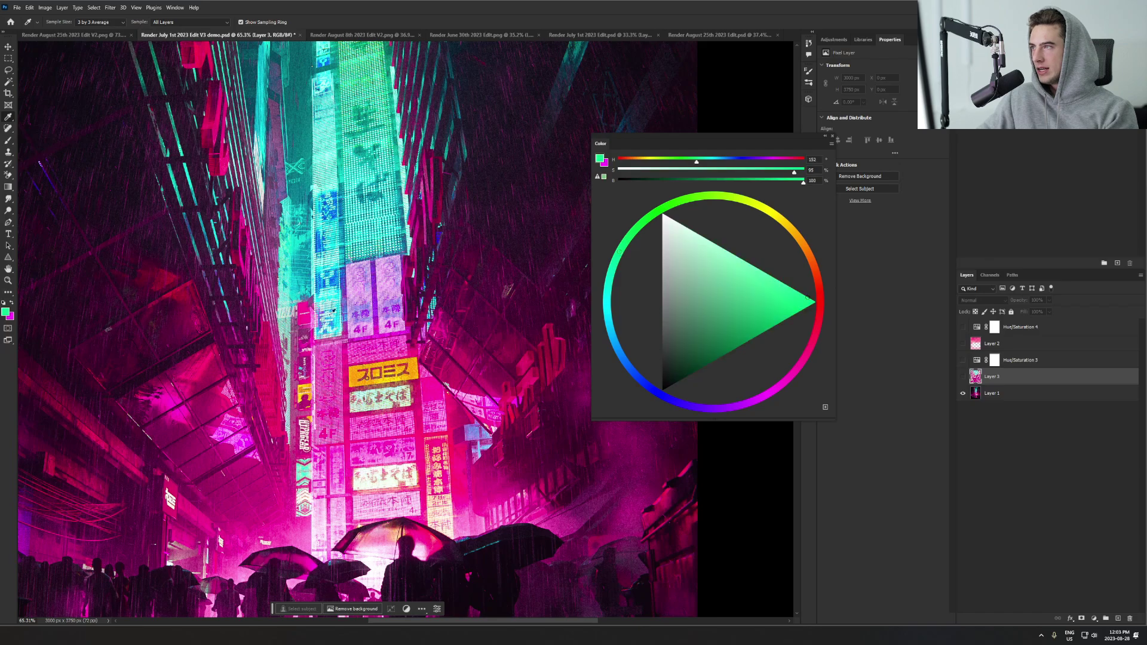
Sample the green near the tower's top and the cyan-blue lower on its facade
scroll(380, 145, up, 5)
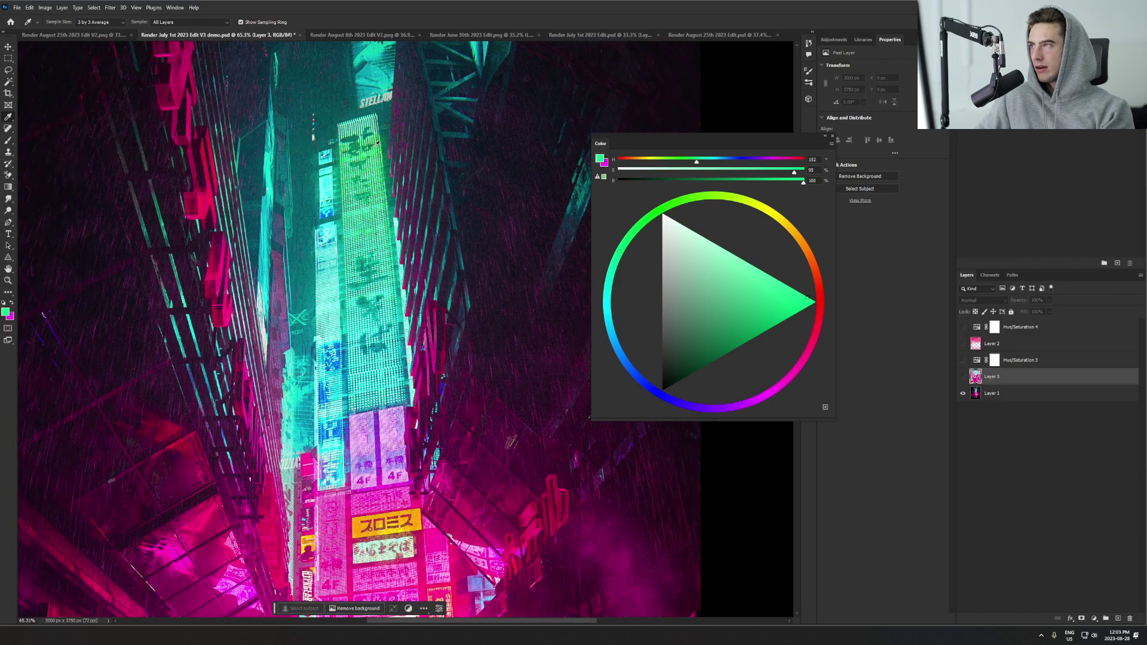
drag(377, 143, 377, 144)
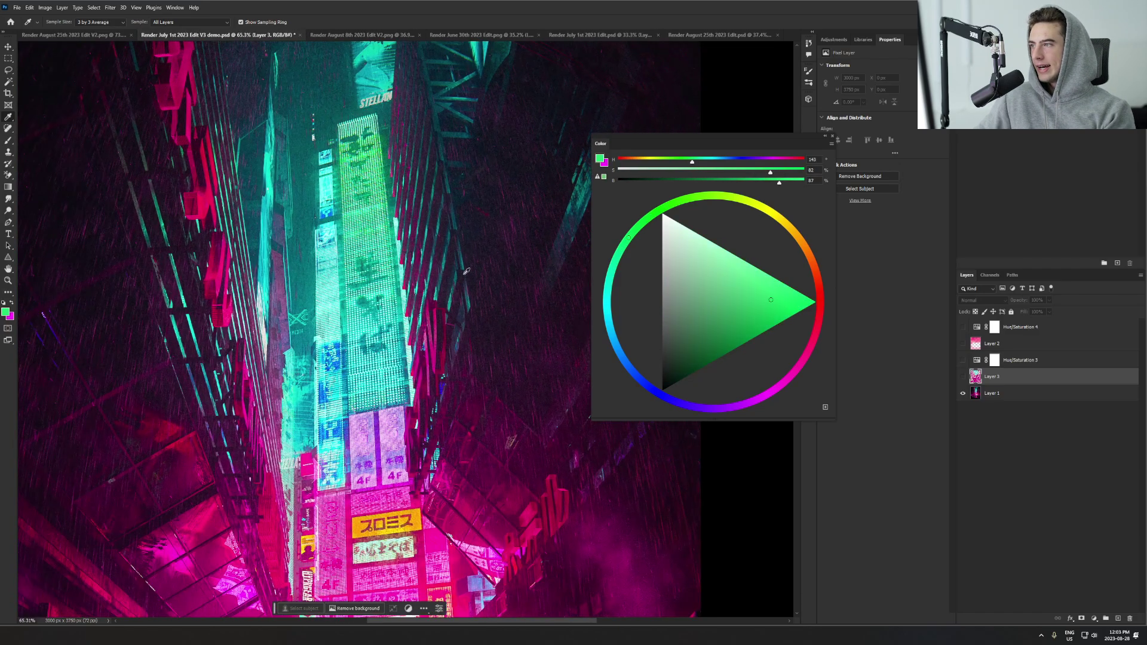
drag(346, 392, 341, 405)
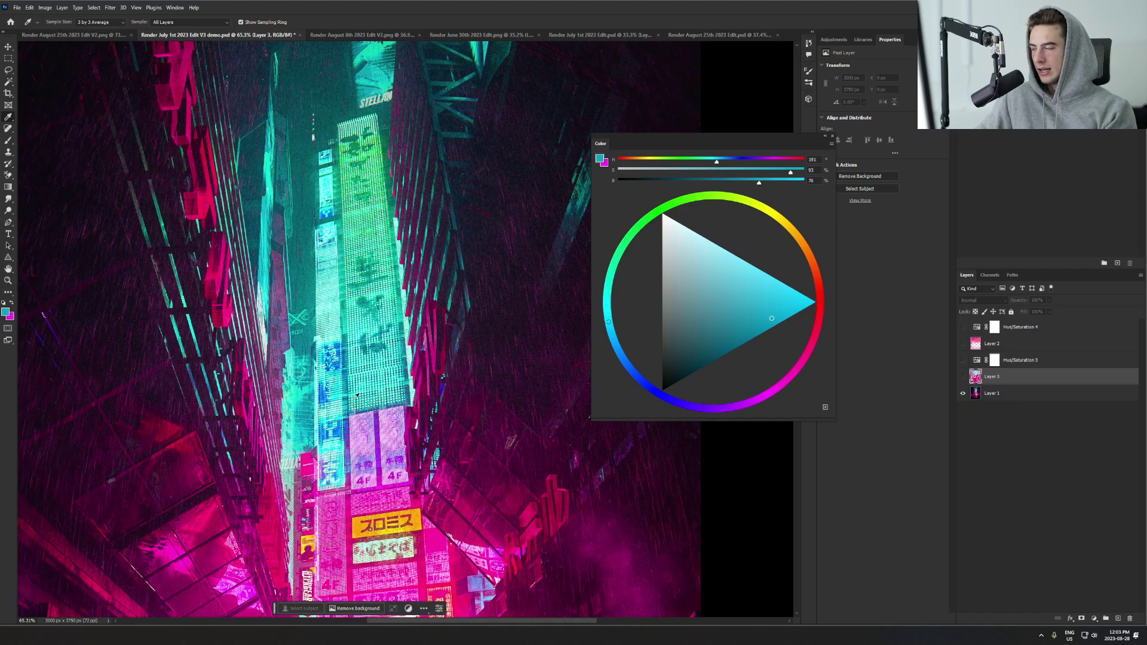
Sample the pink glow around the umbrella figures and the teal-green on the tower's facade in the July 1st render
scroll(501, 363, down, 1)
scroll(501, 362, down, 4)
scroll(403, 541, up, 2)
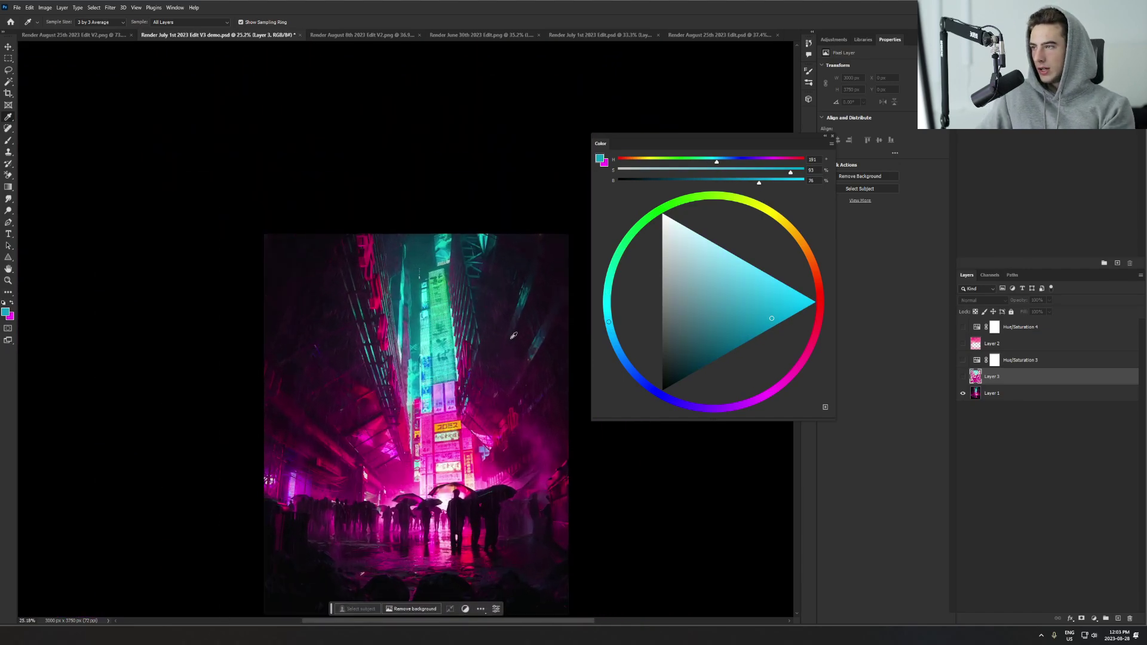
scroll(460, 483, down, 1)
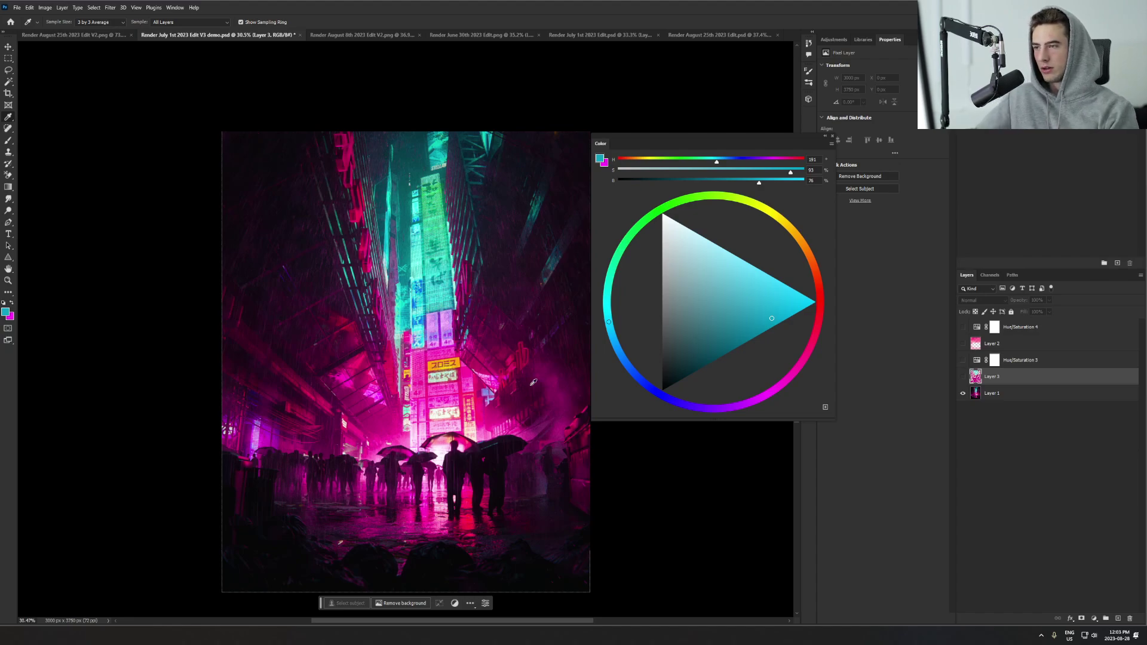
click(396, 435)
click(448, 248)
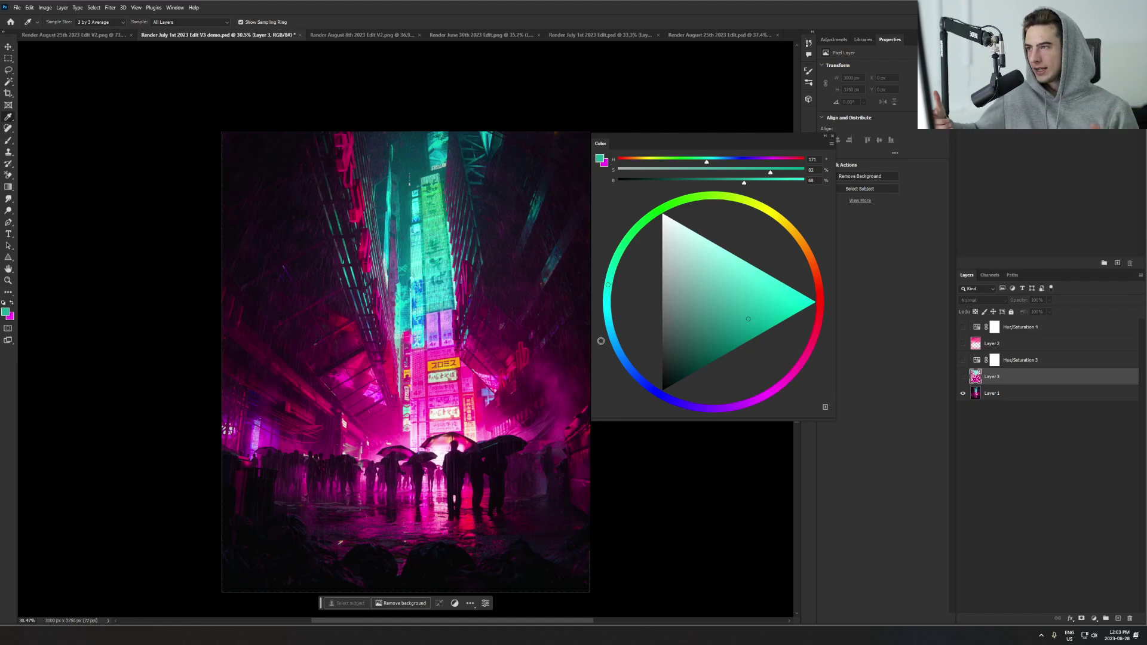
Sample the vivid pink beside the tower's lower signs, and view the whole render
scroll(493, 372, up, 5)
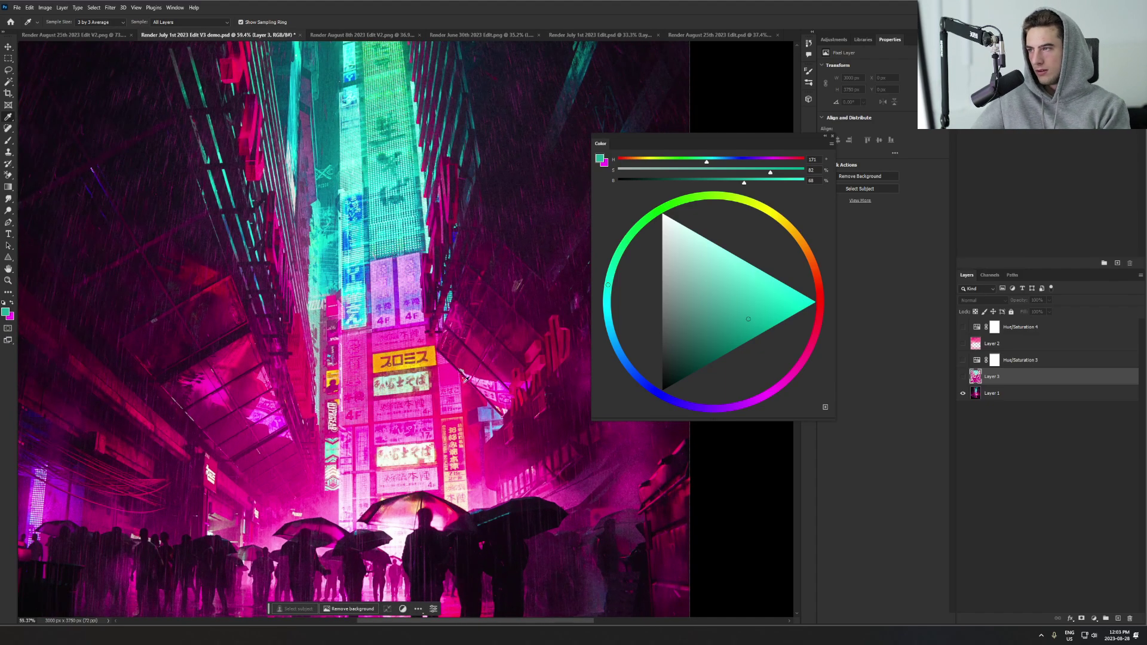
click(455, 373)
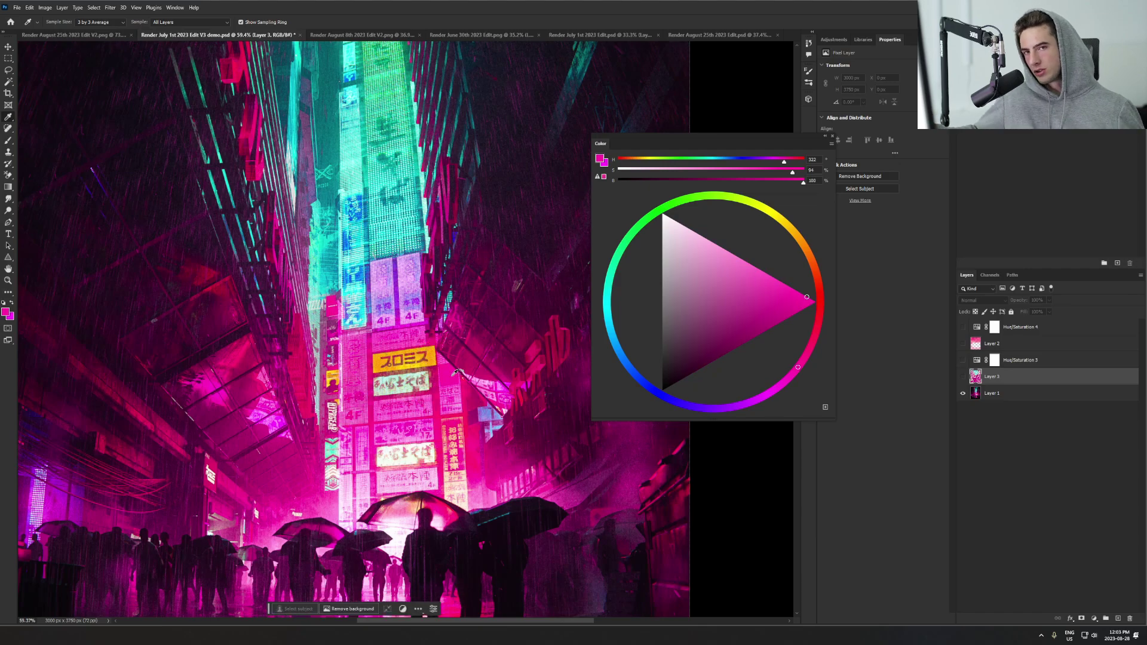
scroll(373, 92, down, 5)
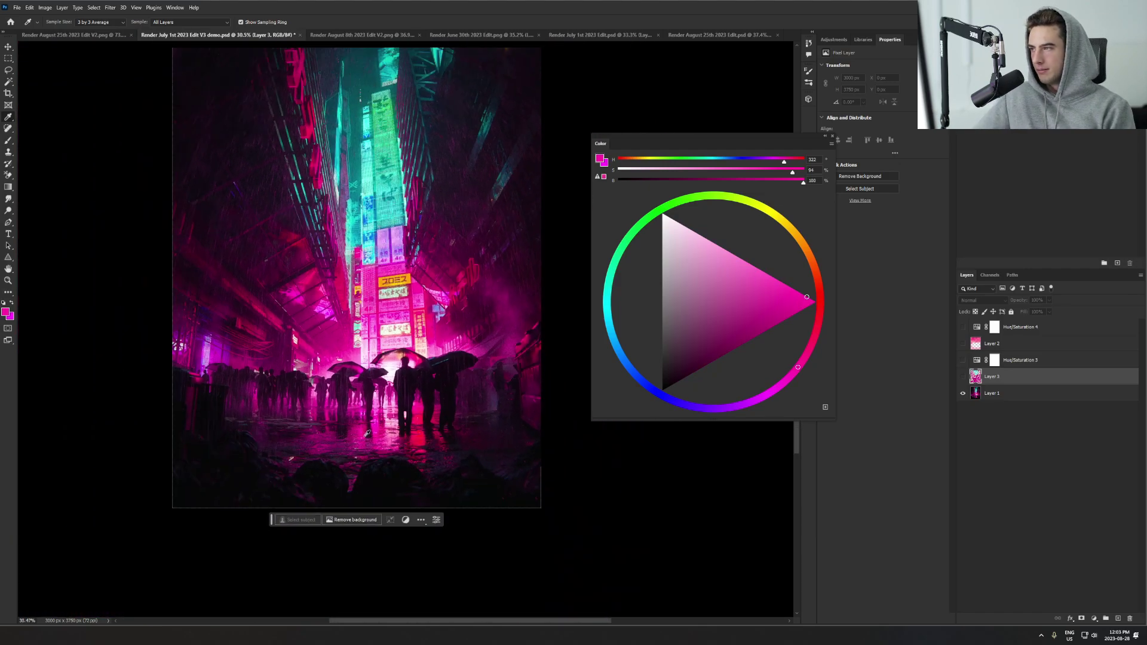
scroll(367, 433, down, 2)
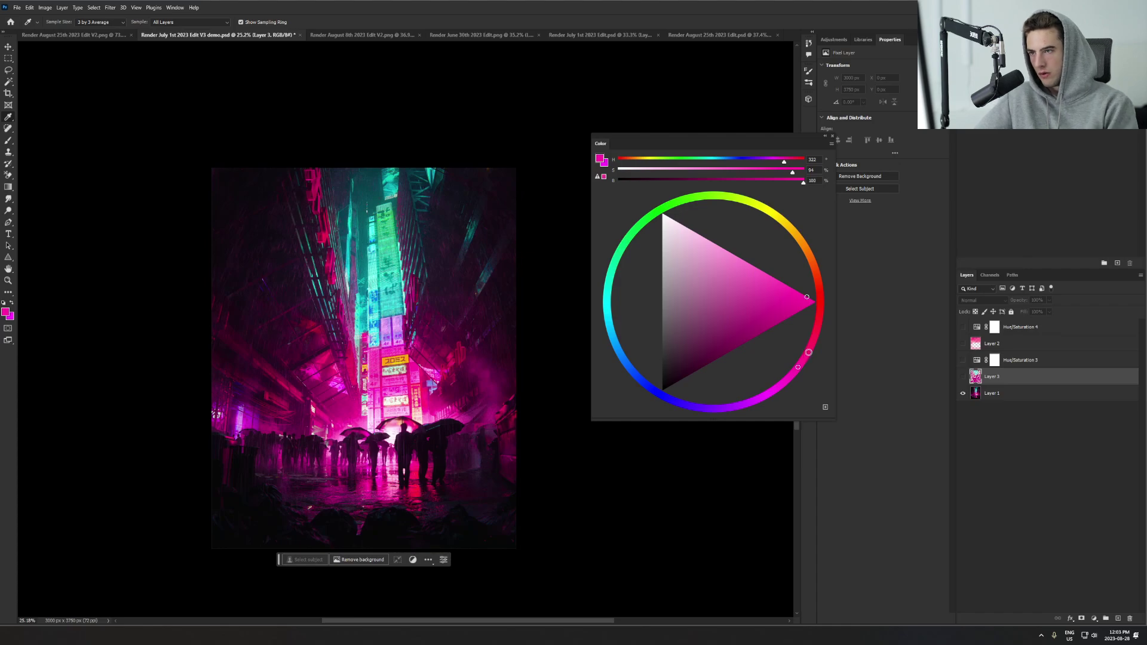
Compare opposite hues on the color wheel, picking pinkish red, green, magenta, lime green and purple in turn
click(809, 352)
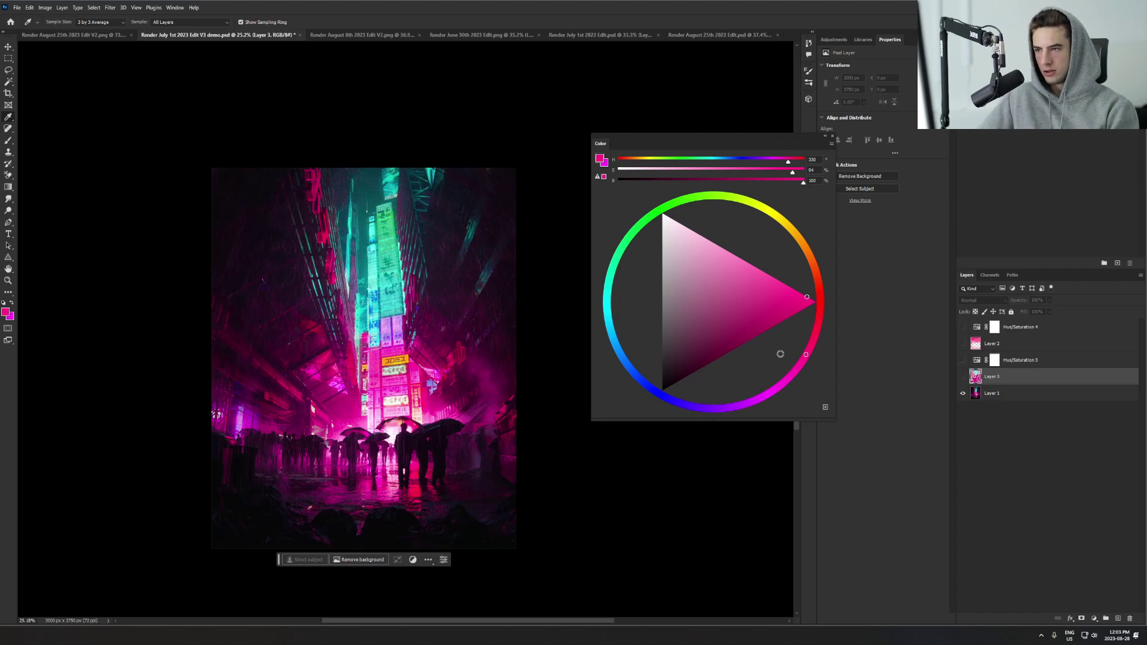
click(630, 241)
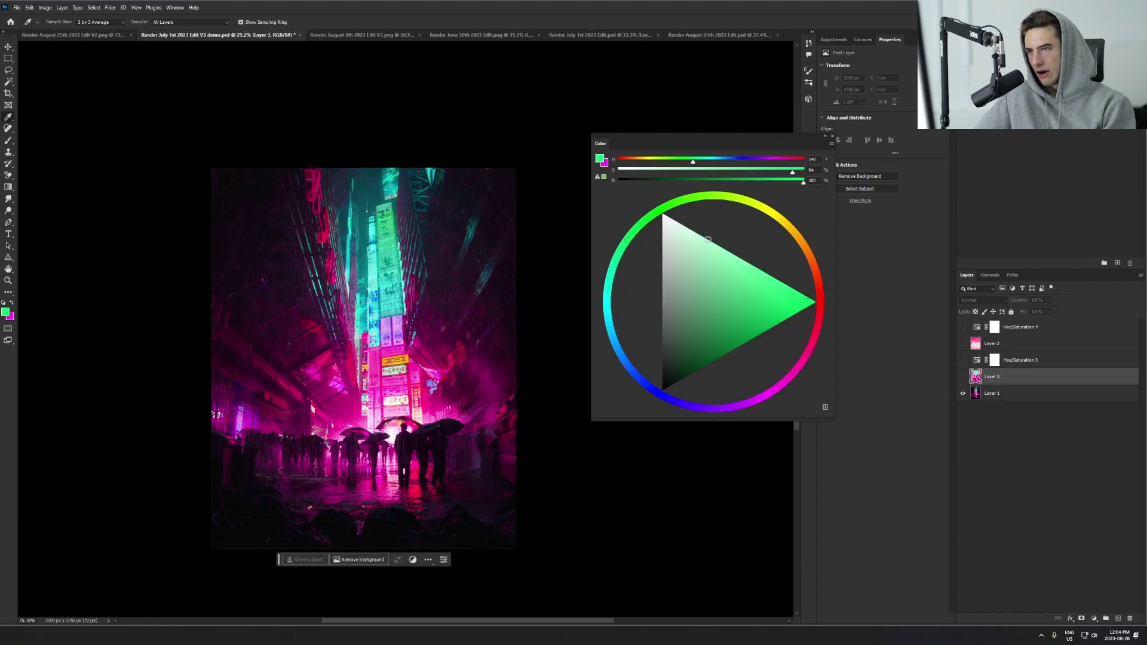
click(796, 365)
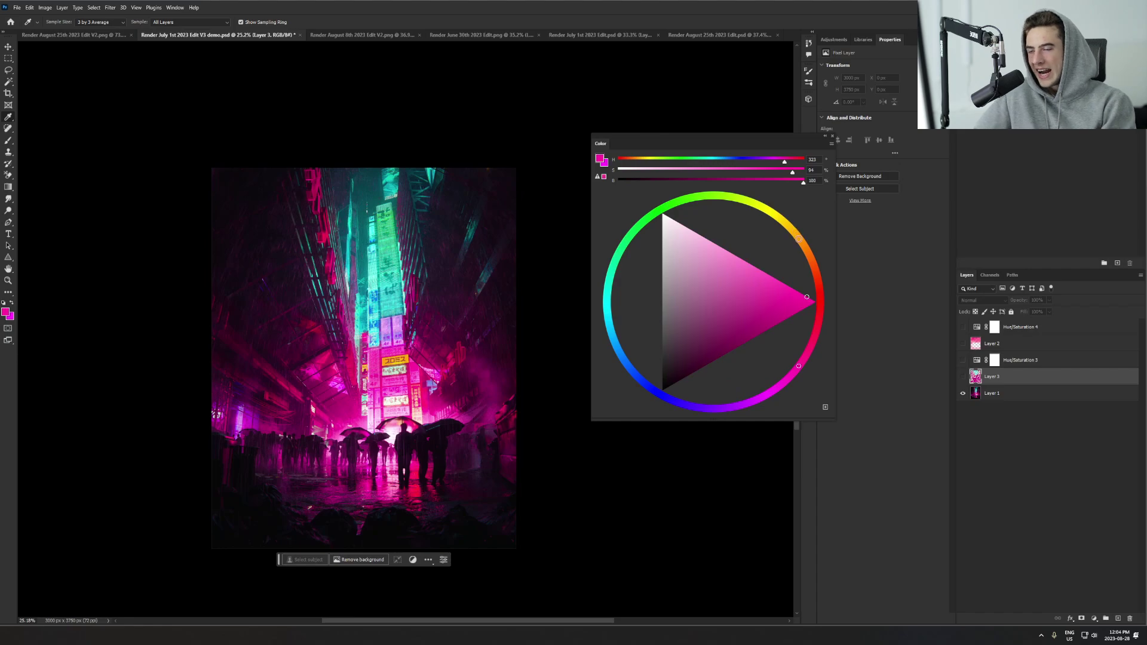
click(680, 200)
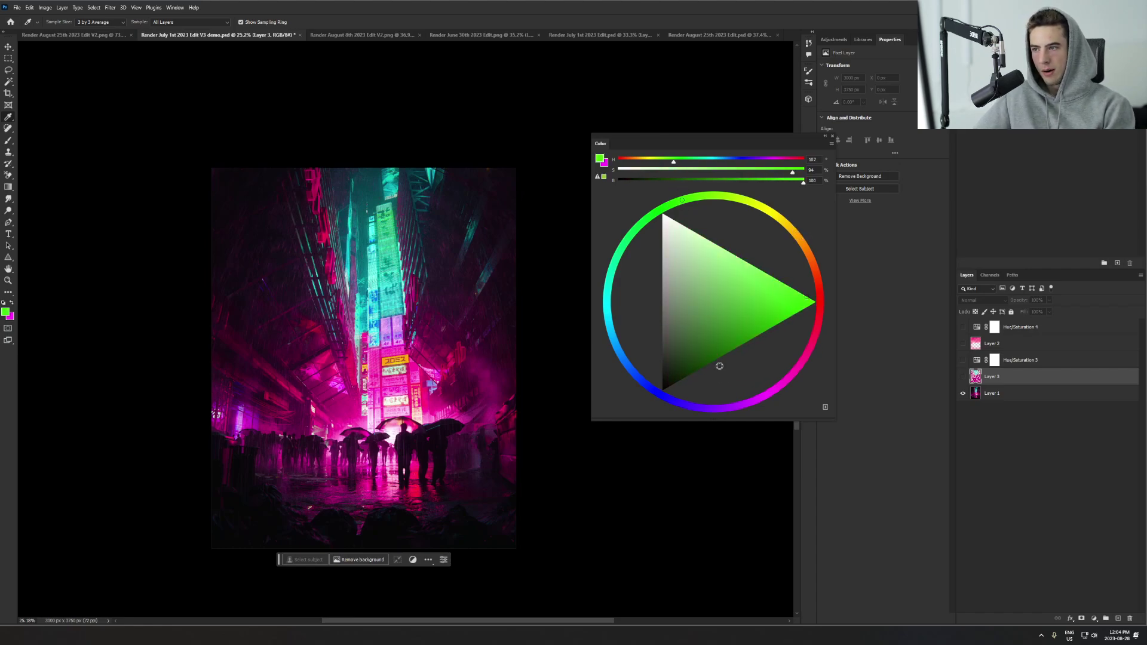
click(744, 404)
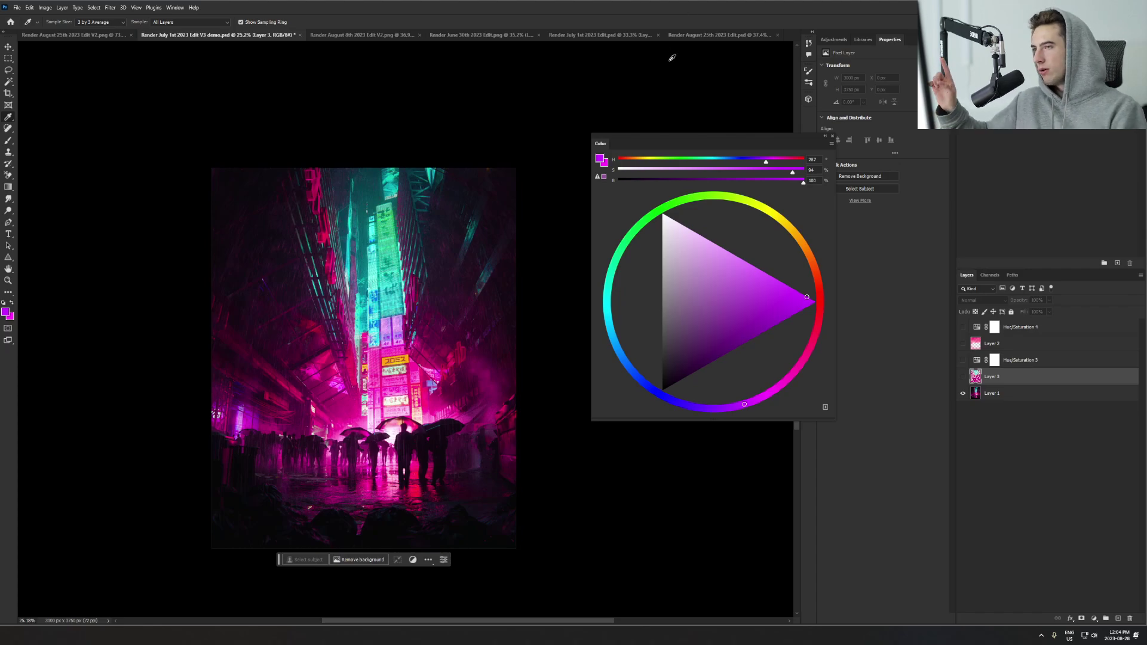
View the full teal-and-red August 25th render for comparison
click(90, 35)
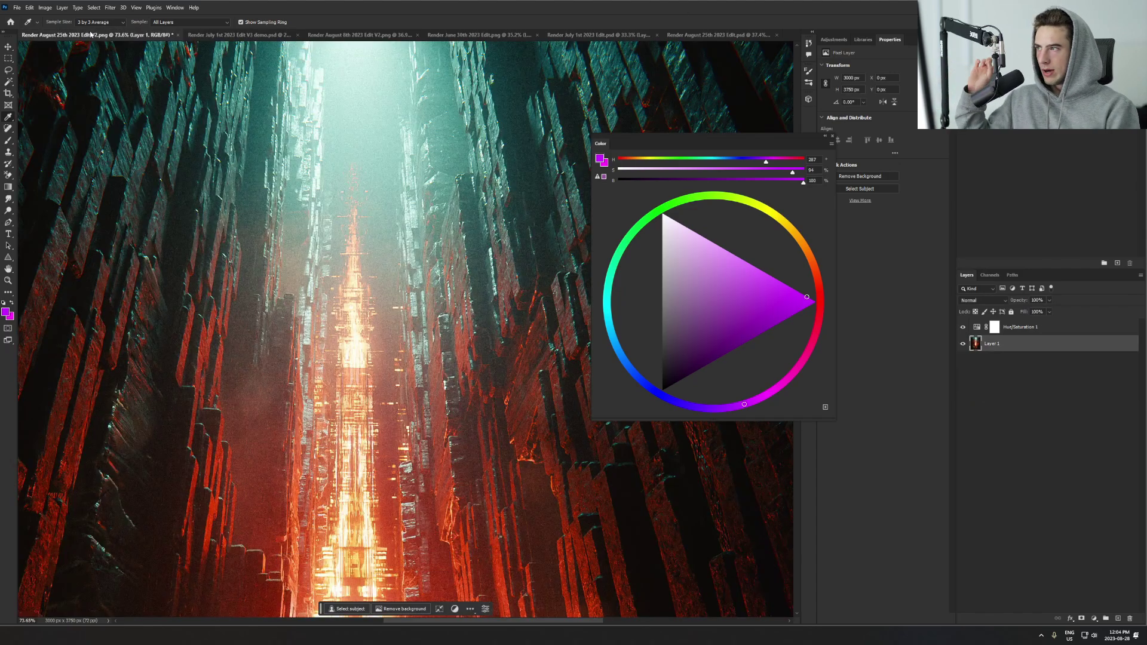
scroll(393, 303, down, 5)
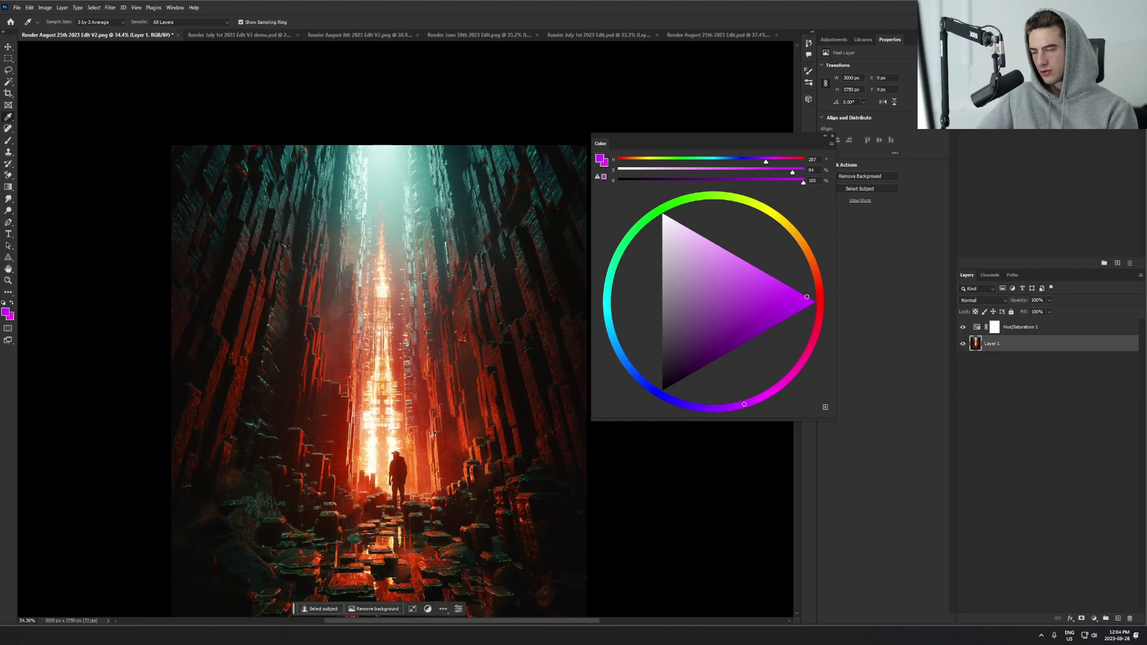
scroll(433, 433, down, 1)
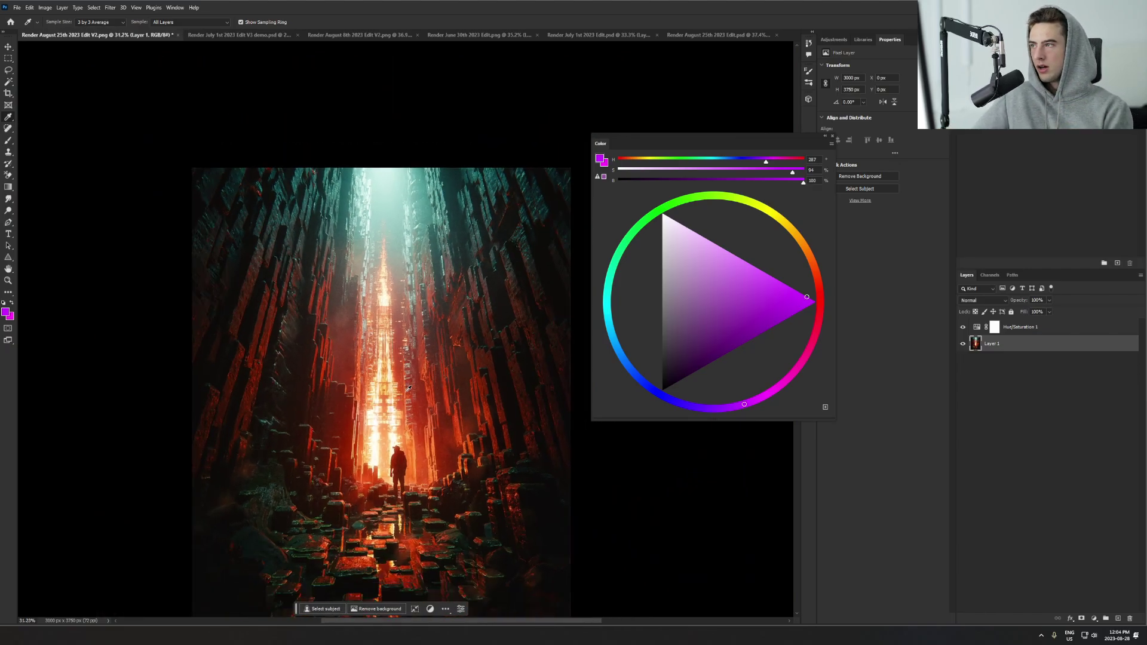
scroll(429, 389, down, 1)
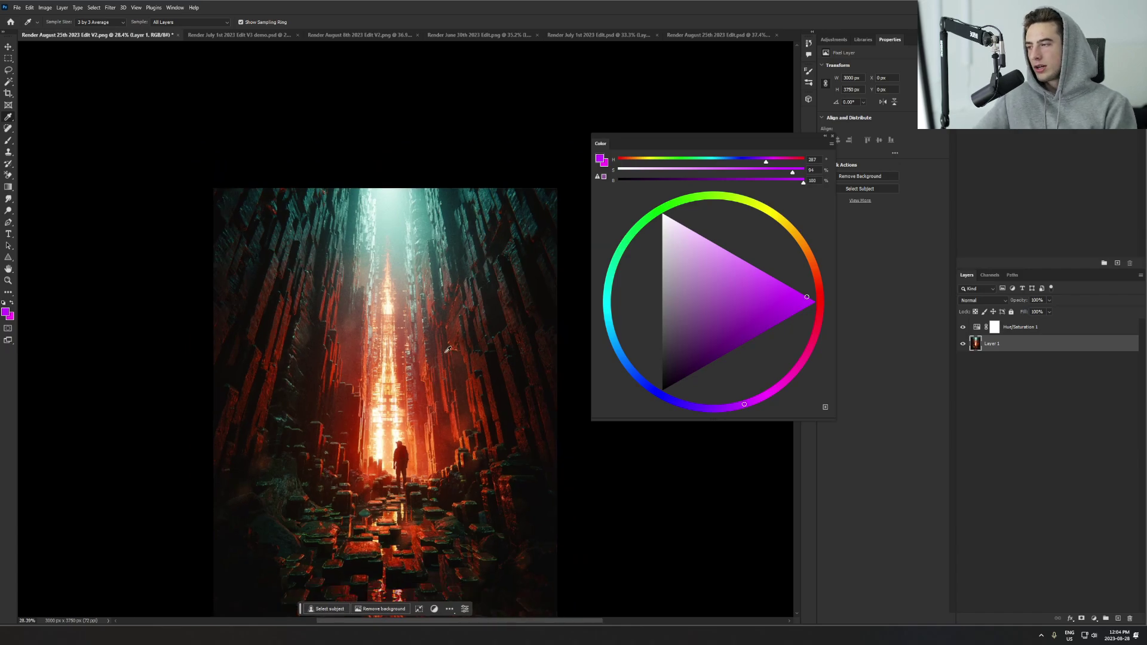
scroll(404, 447, up, 1)
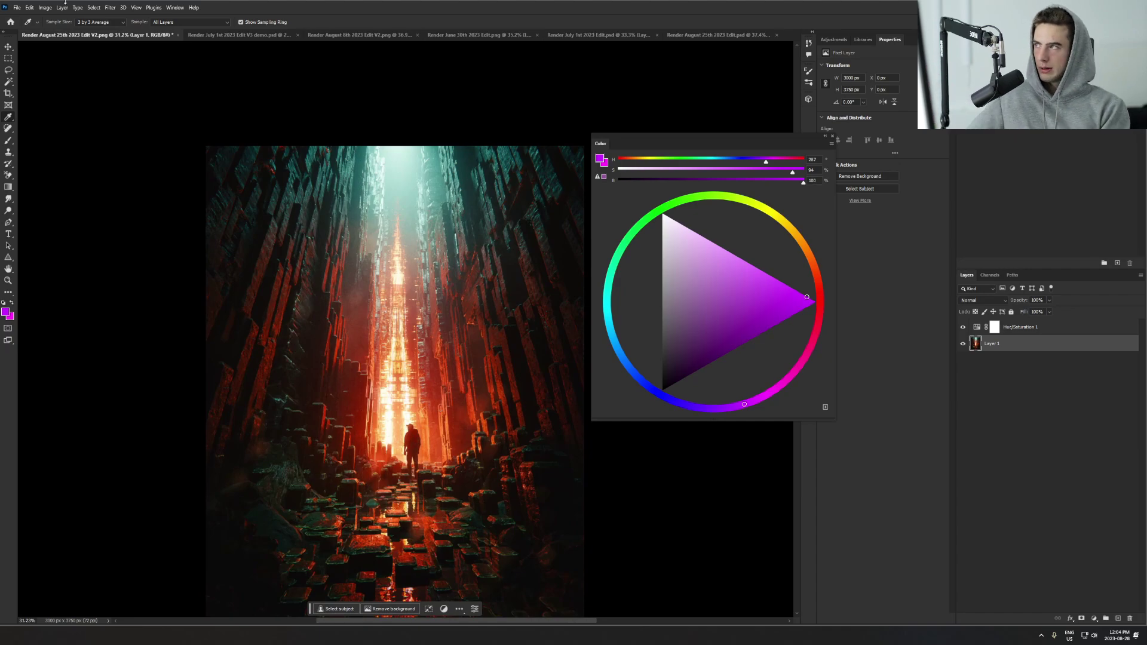
Return to the July 1st render and show Layer 3's teal and magenta scribbles, toggling them to compare the color areas
click(239, 35)
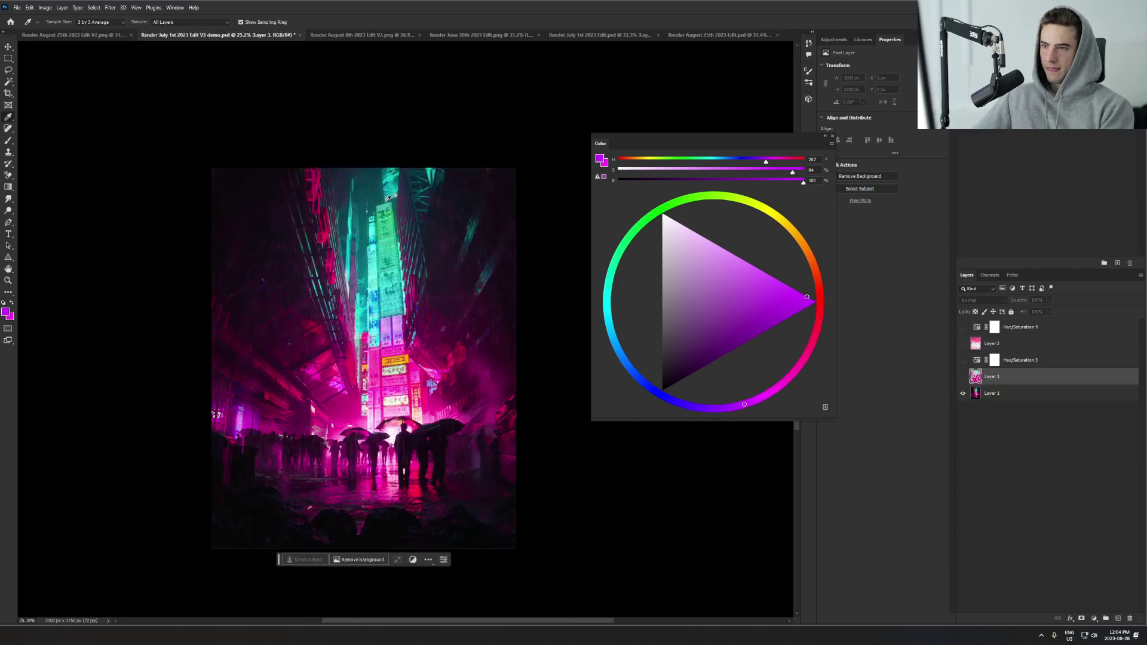
click(962, 376)
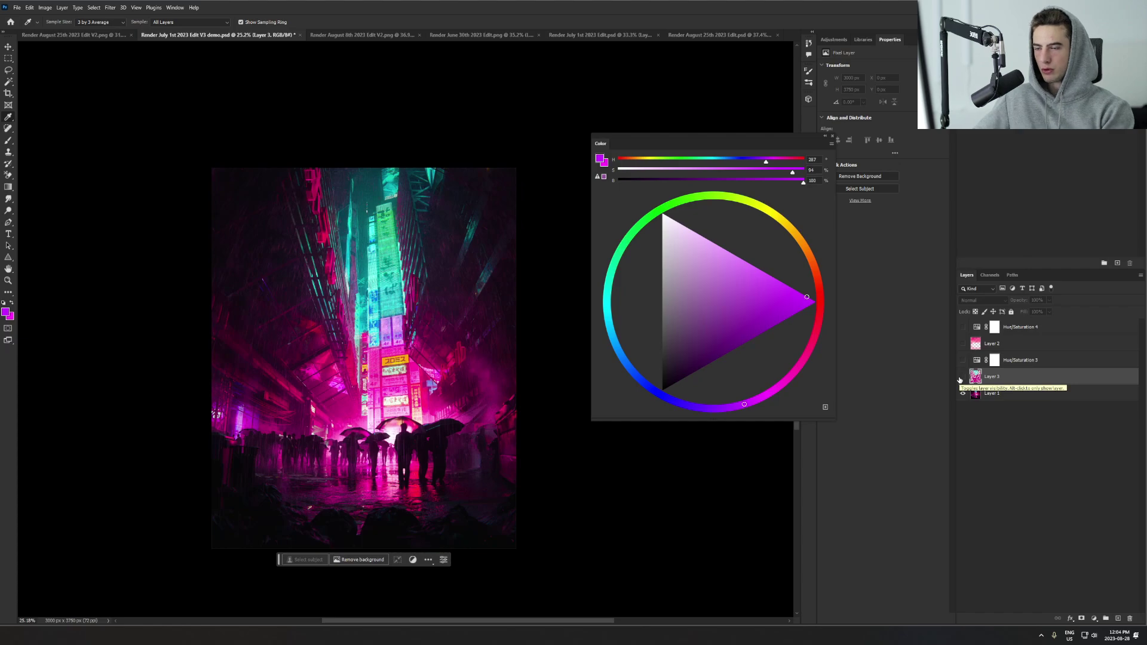
click(963, 376)
scroll(381, 317, up, 2)
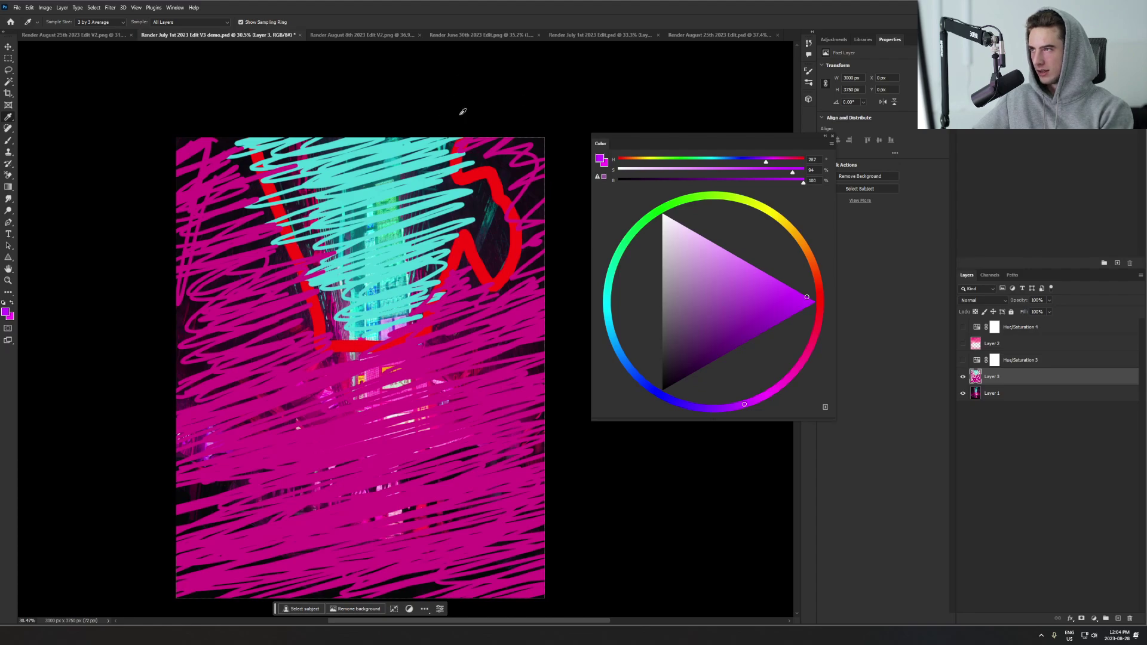
click(963, 377)
click(963, 377)
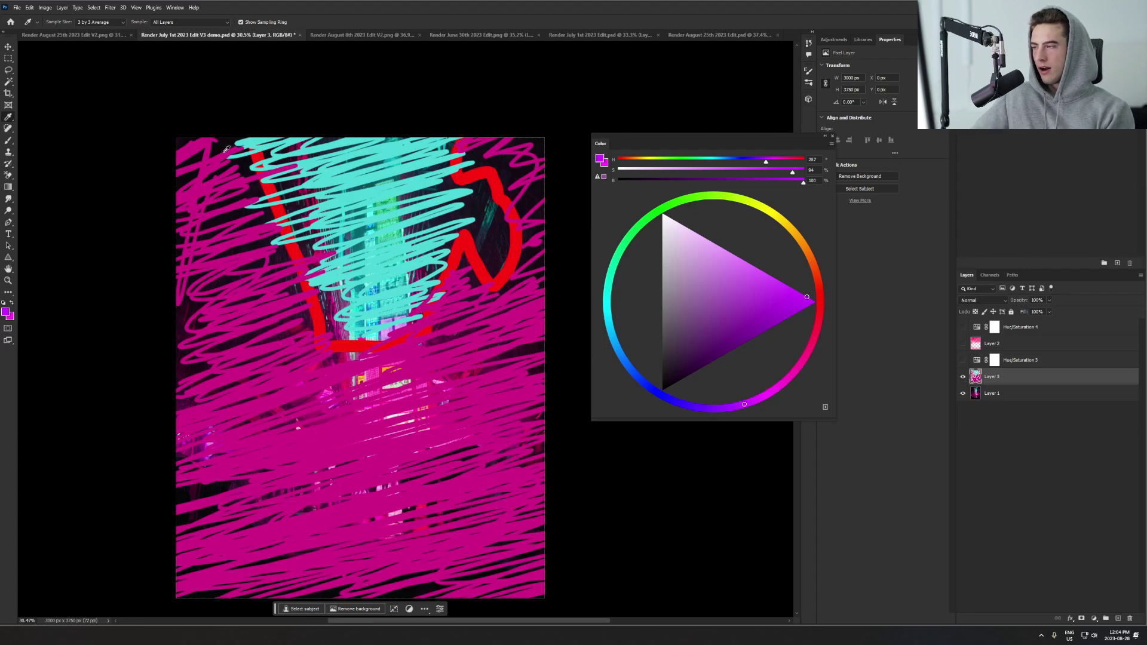
right_click(133, 198)
click(270, 216)
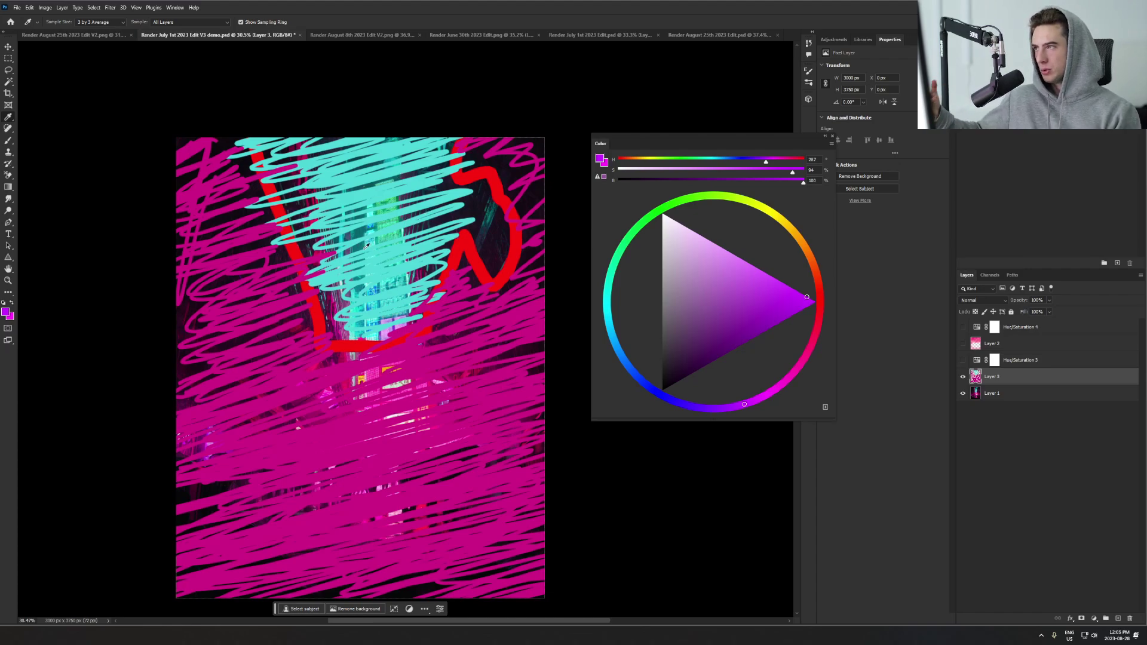
Hide the Layer 3 scribbles and examine the colors of the July 1st render underneath
click(962, 376)
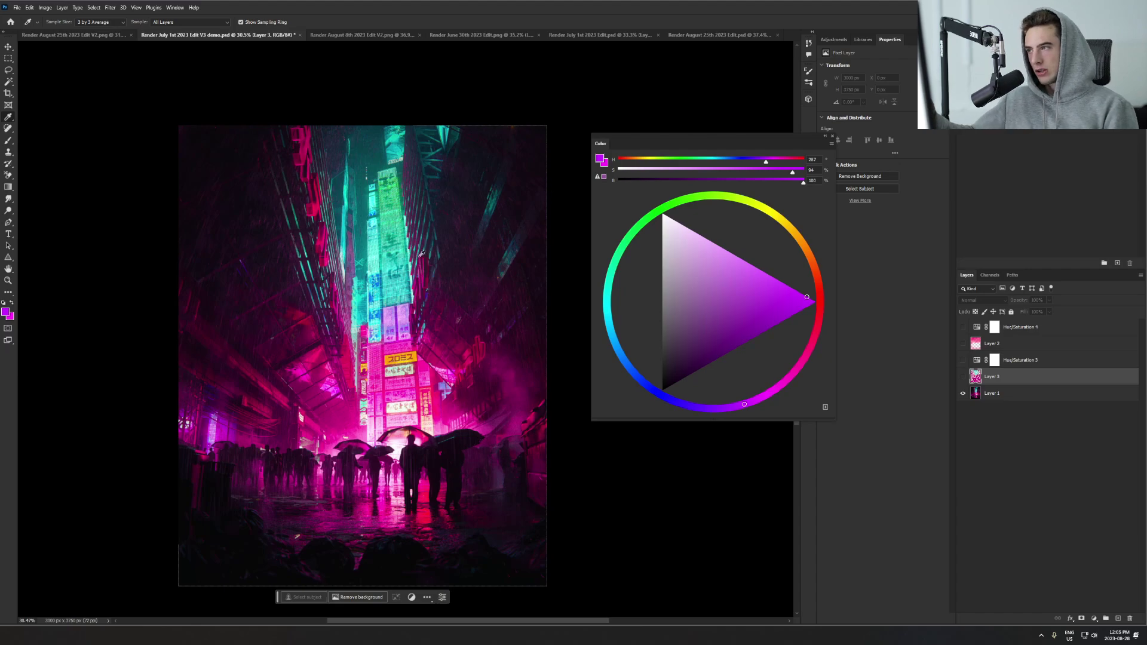
scroll(460, 445, up, 2)
scroll(422, 378, down, 2)
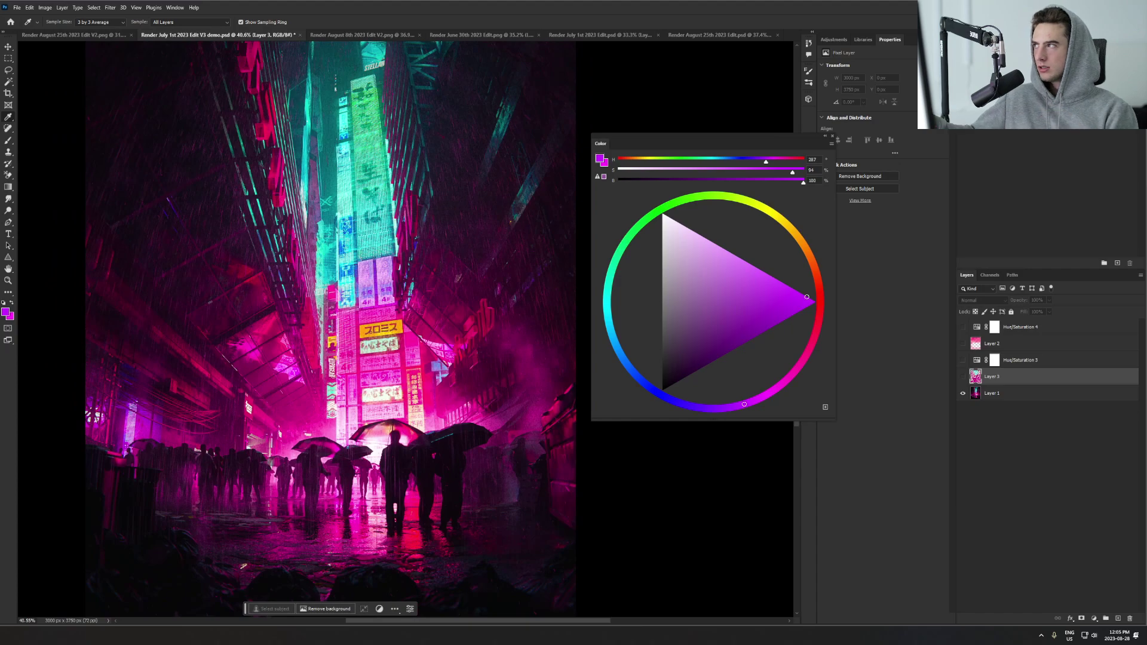
Sample the orange-red beside the lone figure and the teal at the top of the August 25th render
click(65, 35)
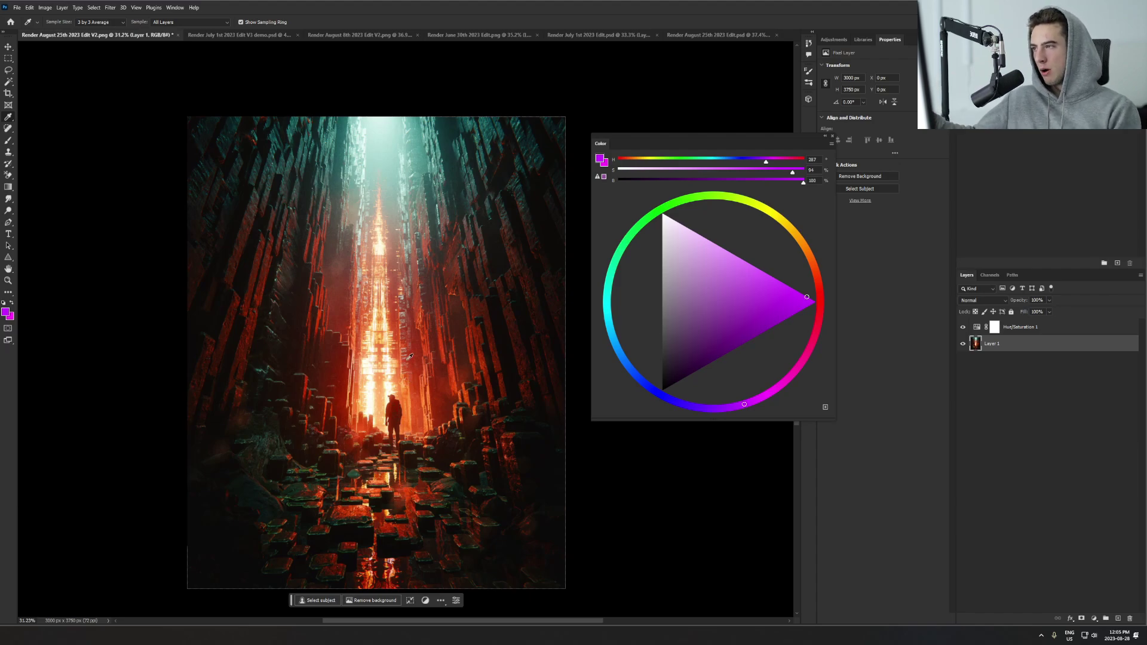
drag(412, 367, 429, 405)
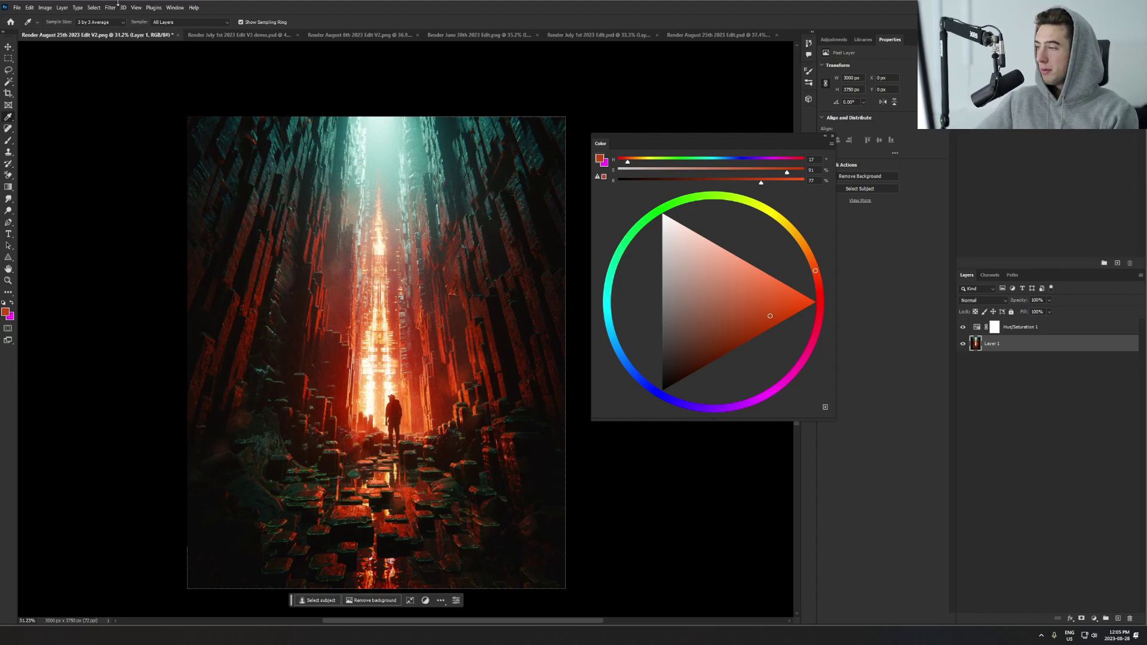
drag(449, 135, 359, 147)
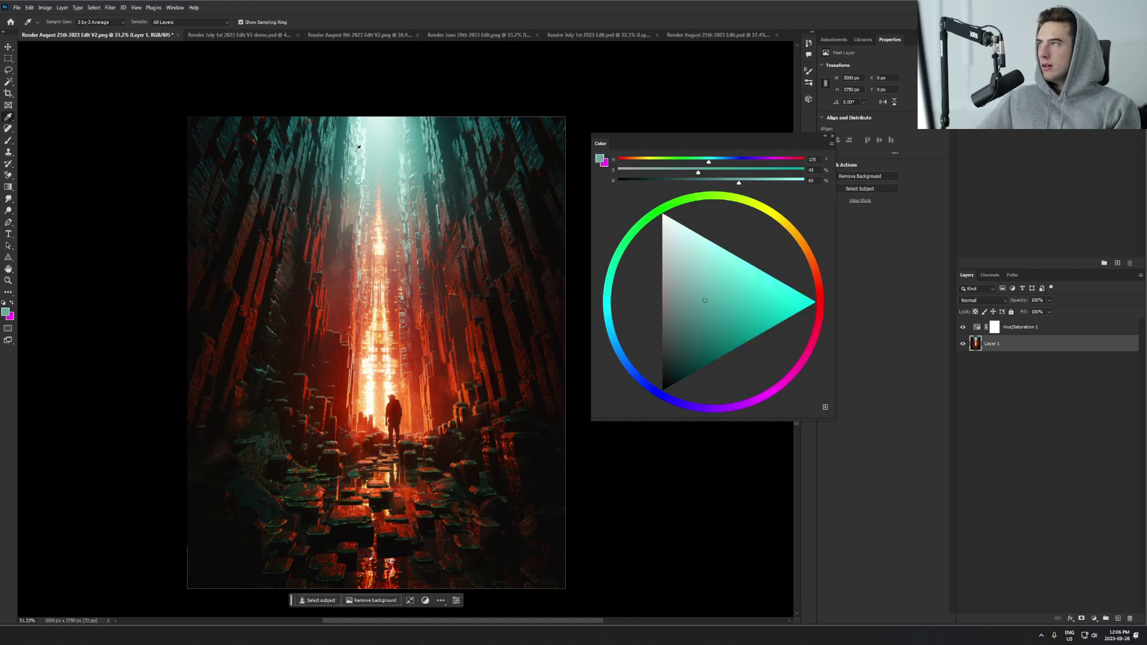
Open the golden treasure-hall render from August 8th and sample the orange-browns on the columns beside the statue
key(ctrl+Tab)
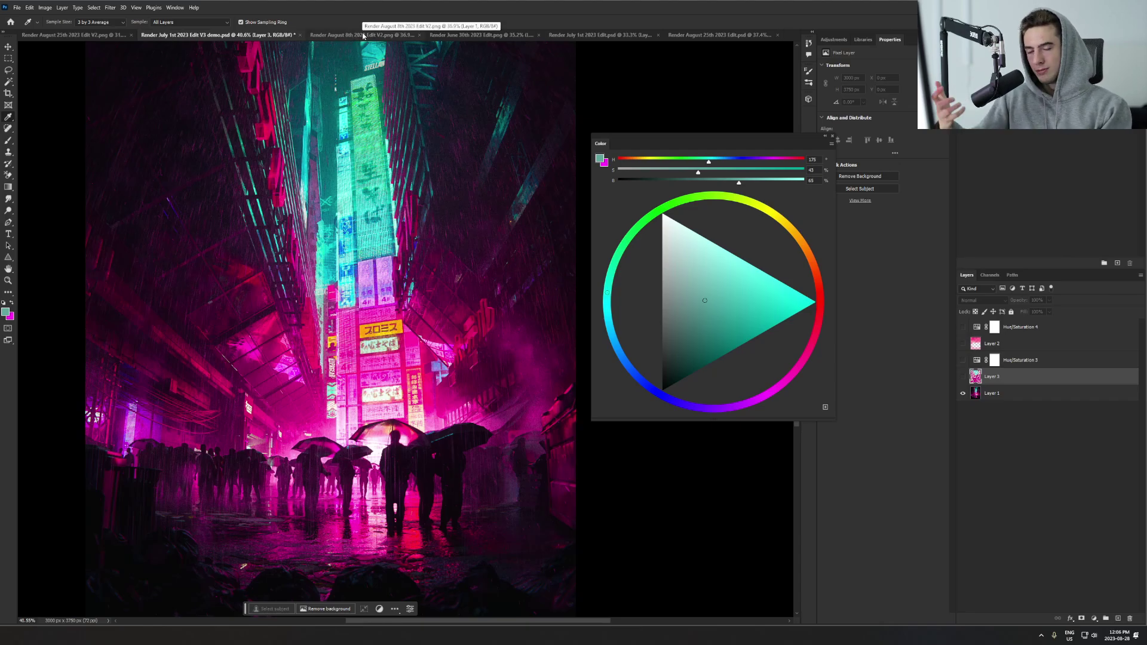
click(363, 36)
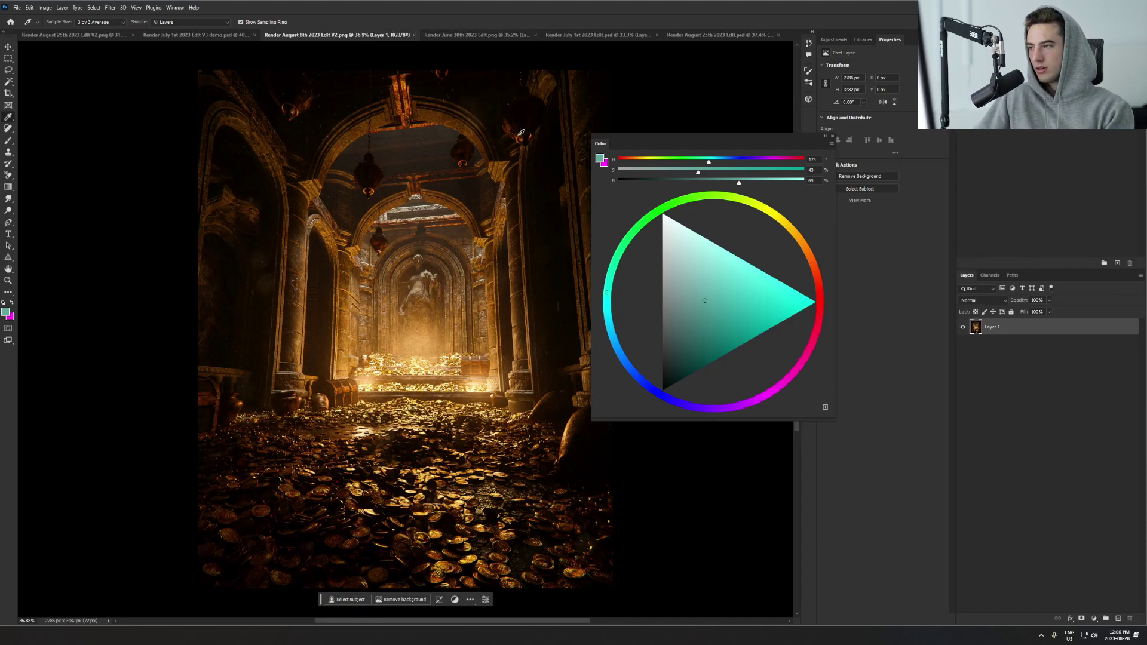
scroll(567, 463, up, 2)
scroll(484, 317, down, 2)
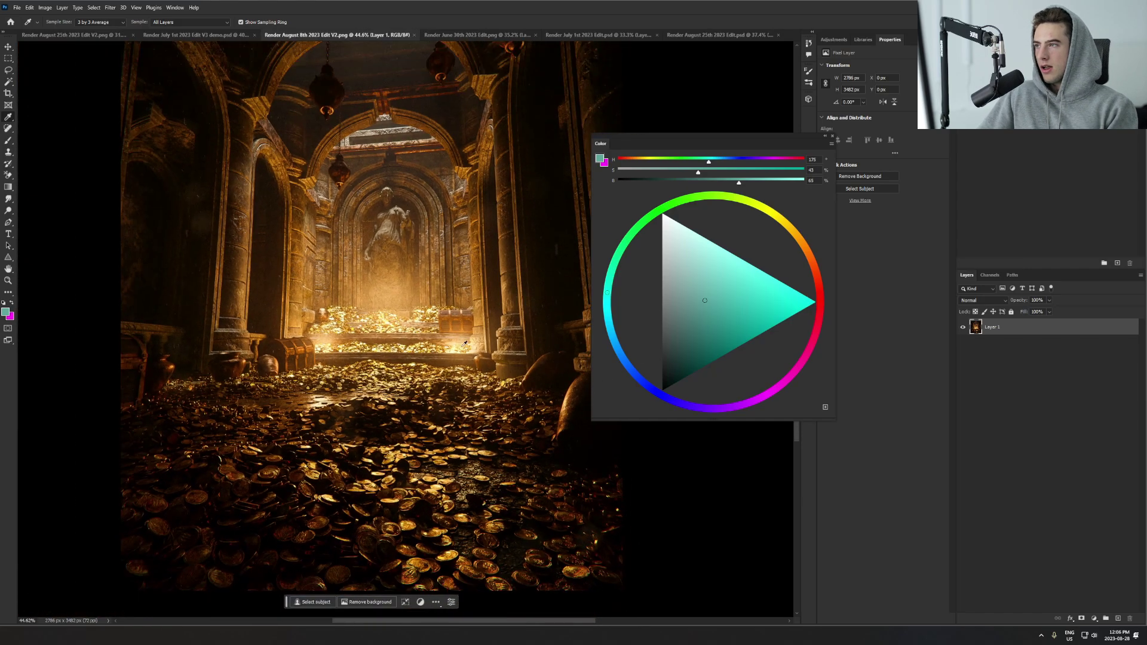
click(476, 233)
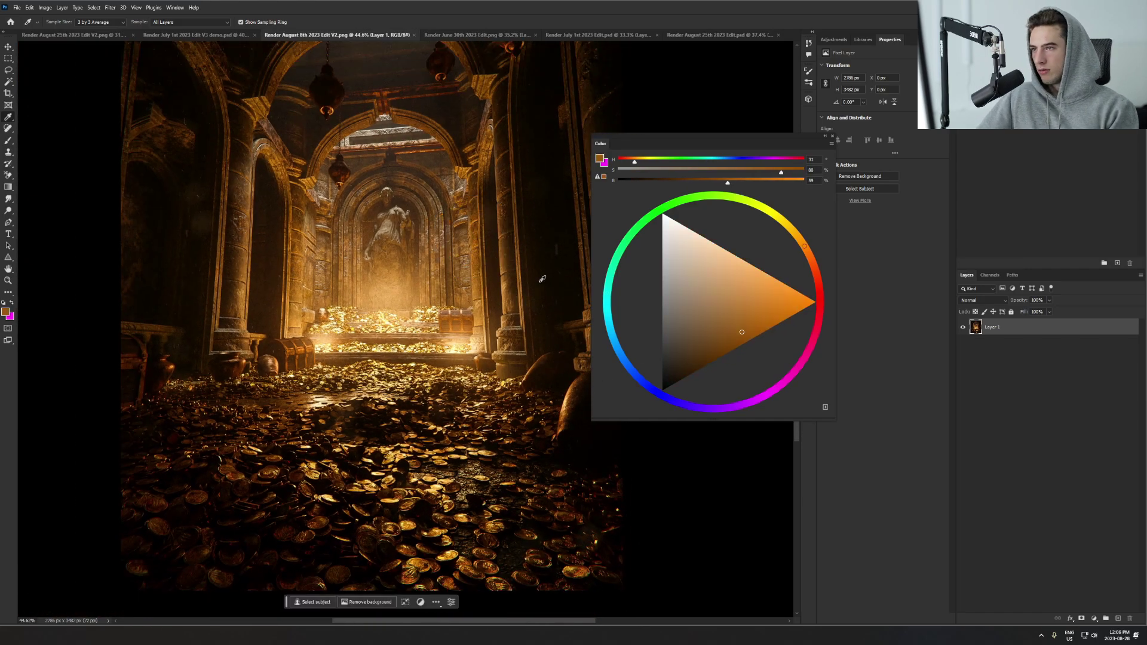
click(505, 257)
drag(505, 256, 506, 255)
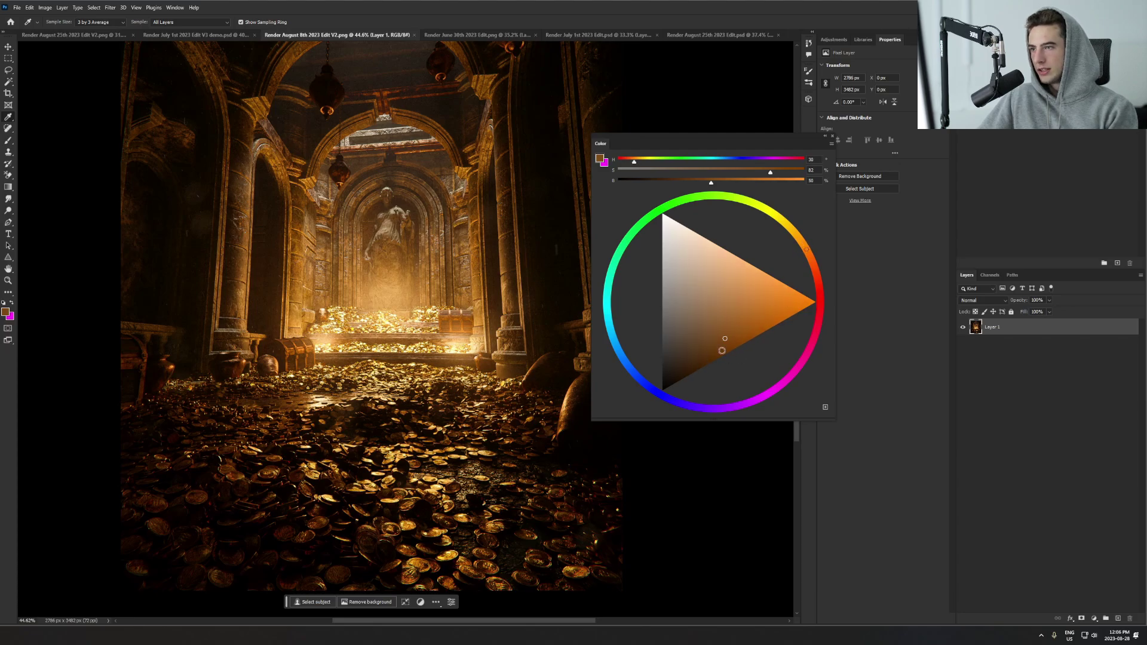
Pick a dark and a lighter muted shade of the sampled orange, and set its hue to about 29°
click(679, 325)
mouse_move(679, 325)
mouse_down()
mouse_move(699, 347)
mouse_move(660, 302)
mouse_move(686, 375)
mouse_move(692, 362)
mouse_up()
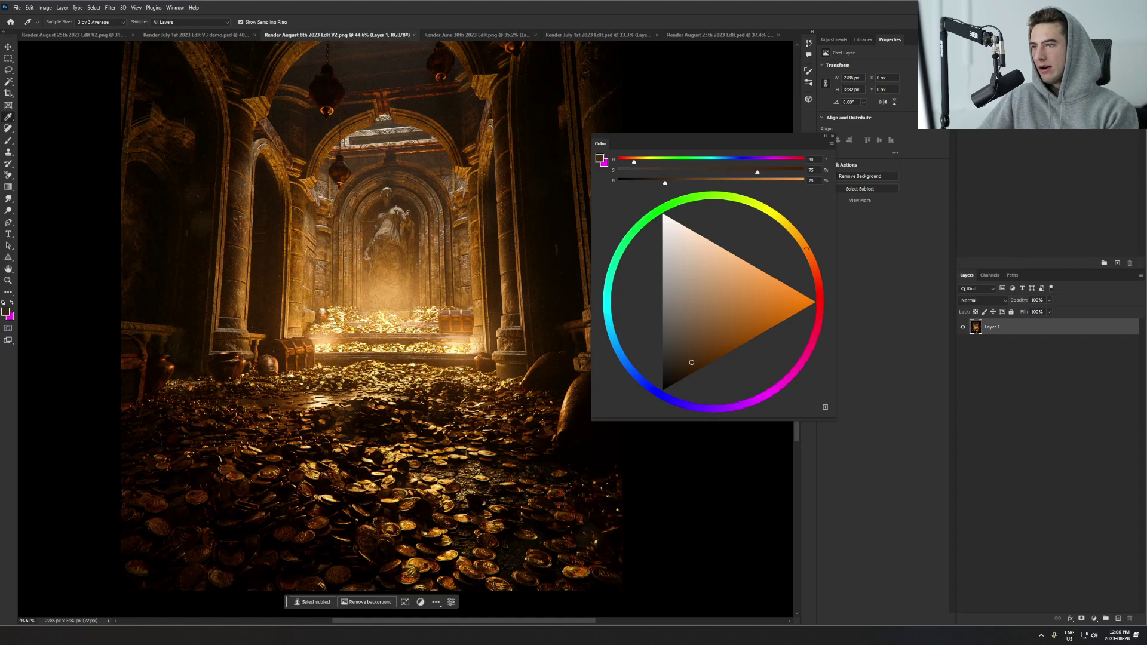
click(712, 310)
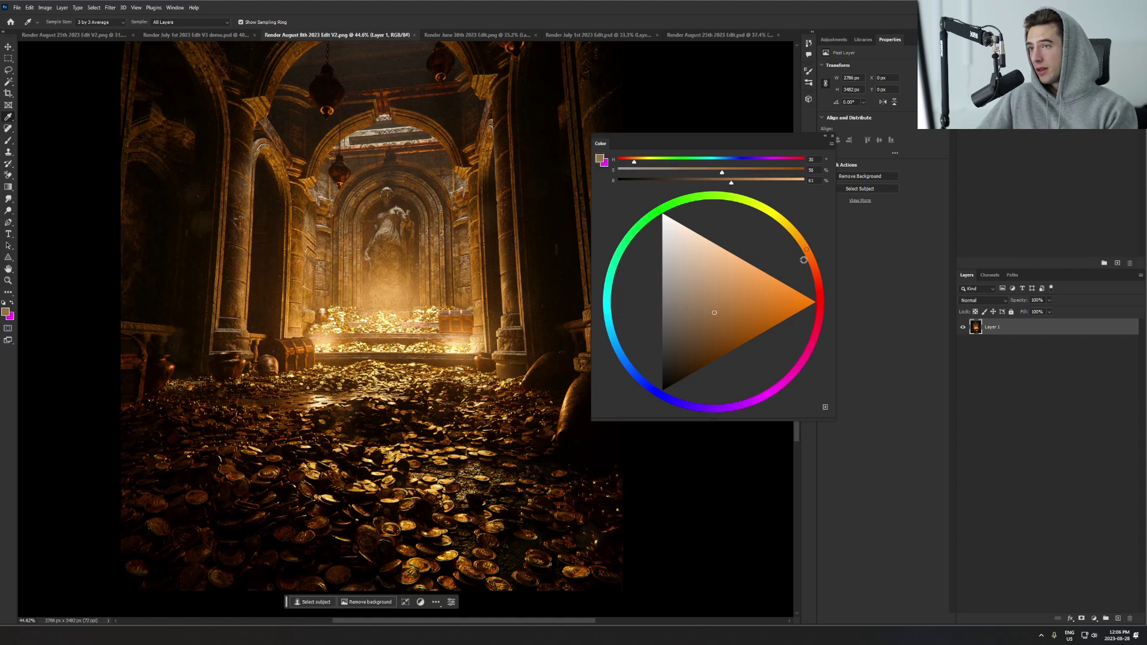
drag(804, 260, 814, 246)
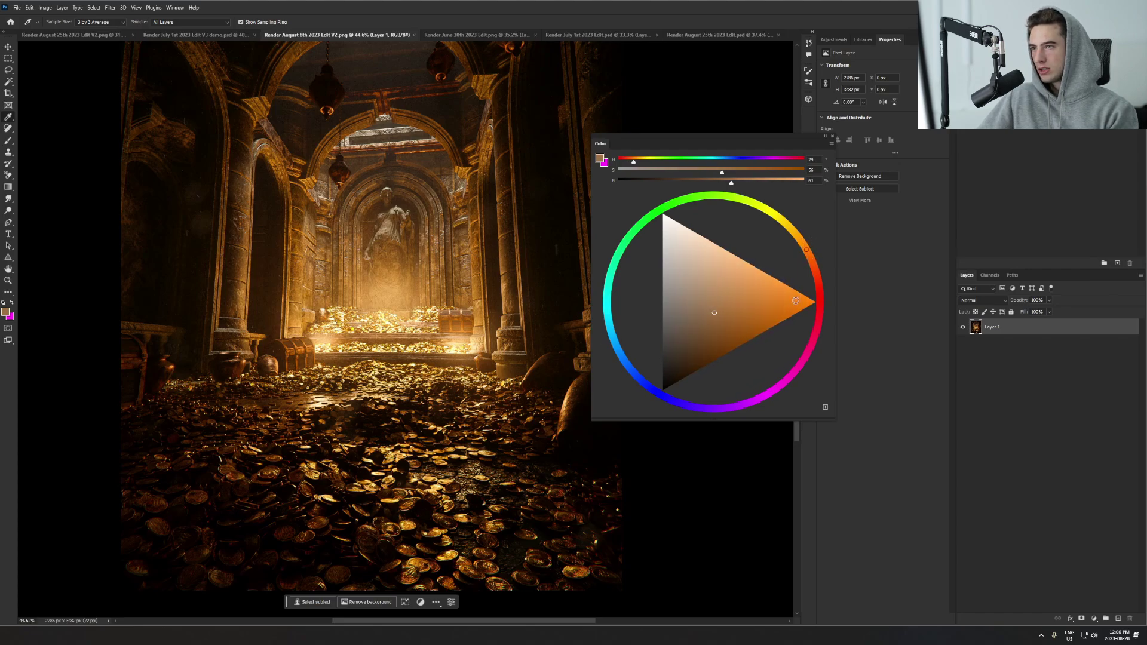
Sample the orange-browns on the column beside the statue, the coin-covered floor and the dark wall of the treasure-hall render
click(484, 261)
drag(481, 247, 482, 256)
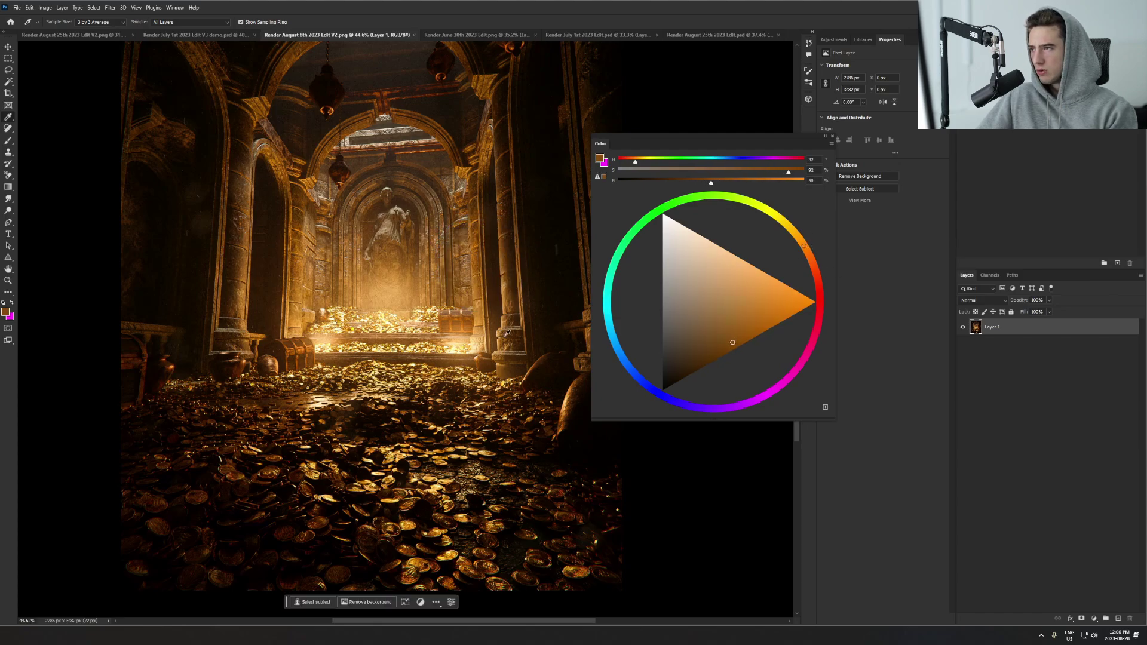
click(504, 308)
drag(448, 482, 498, 490)
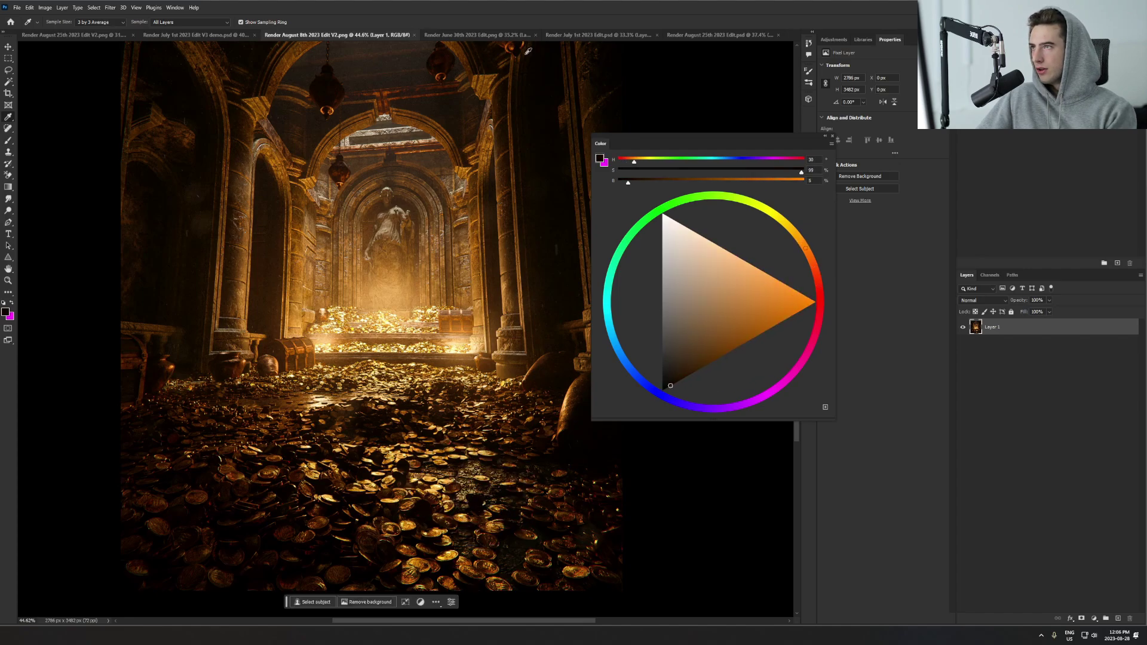
drag(526, 78, 514, 108)
Sample the bright golden glow just above the coin pile beneath the statue
scroll(420, 150, down, 2)
scroll(420, 149, up, 1)
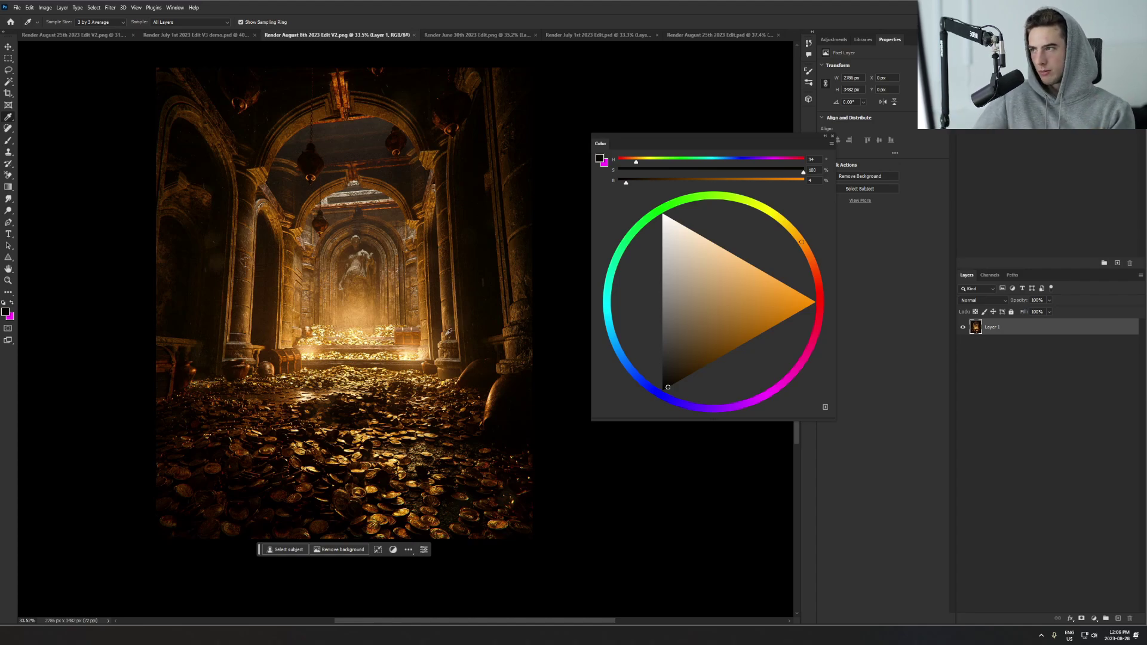
scroll(431, 308, up, 3)
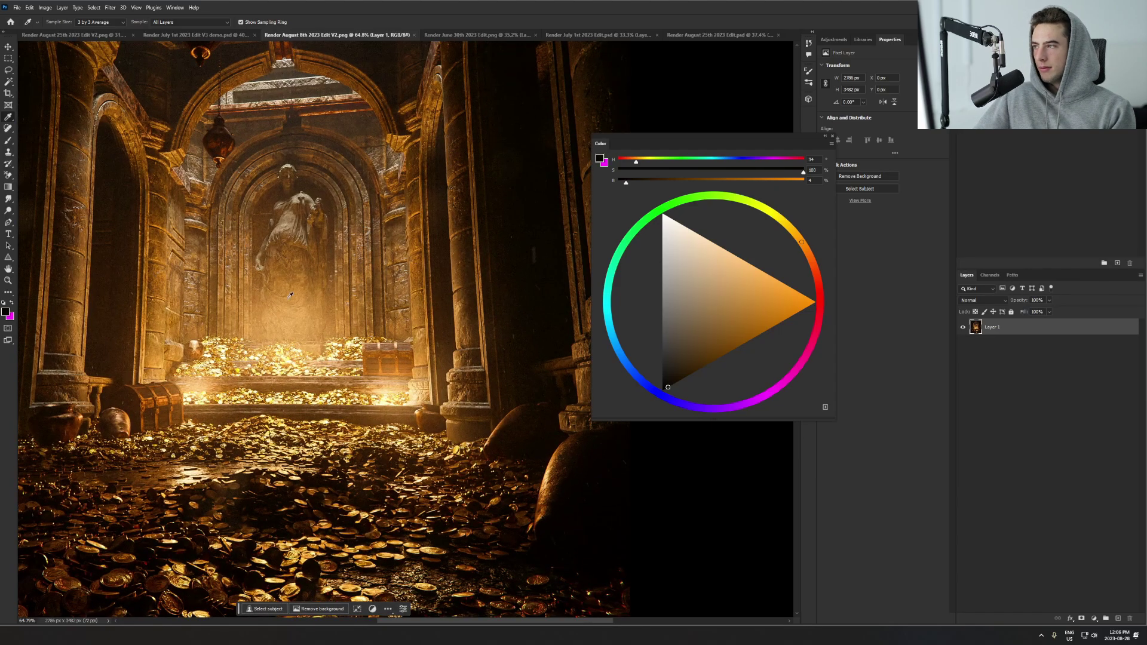
click(294, 321)
scroll(298, 322, down, 3)
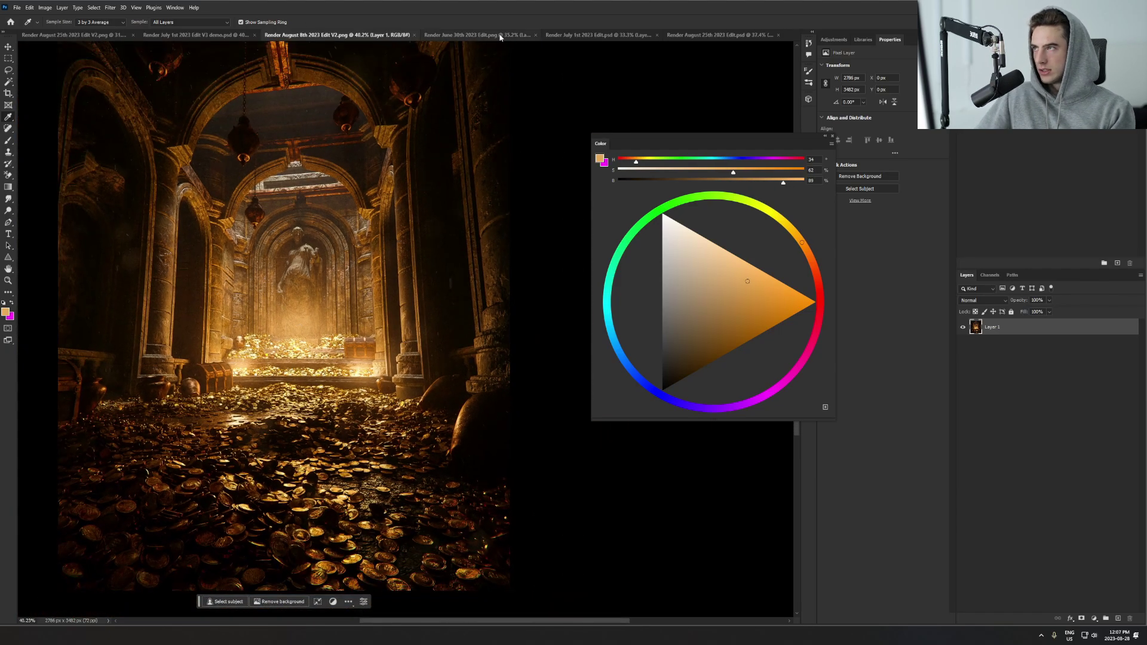
Open the June 30th render and sample the teal of the central tower and the yellow of its sign
click(501, 35)
scroll(541, 348, up, 2)
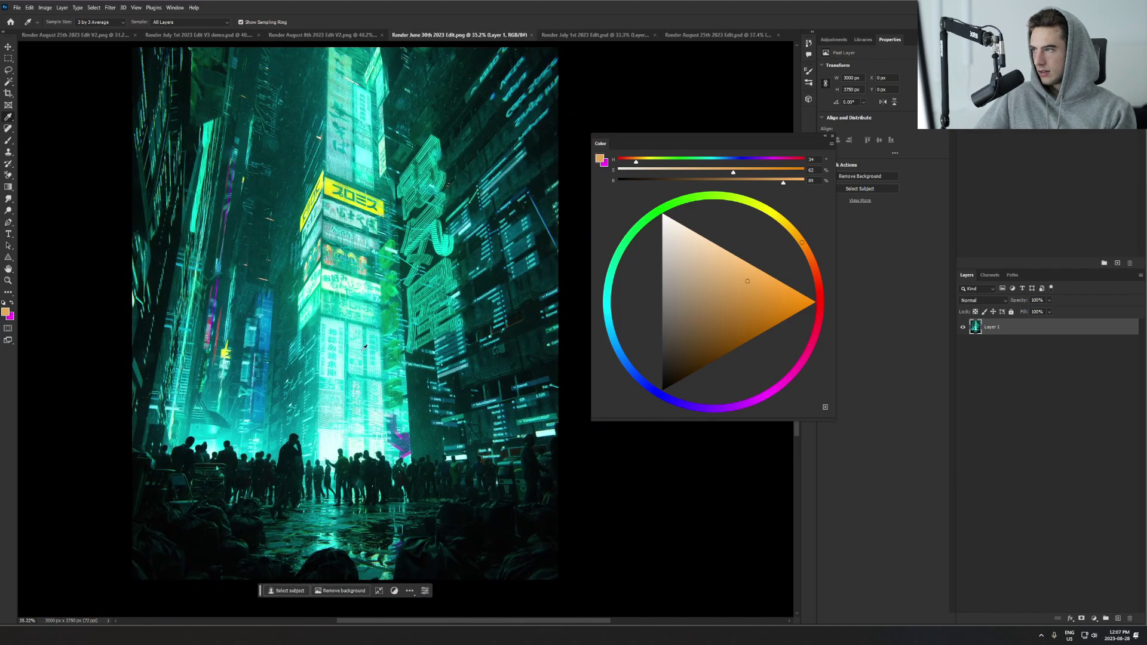
scroll(342, 337, up, 2)
drag(312, 334, 312, 315)
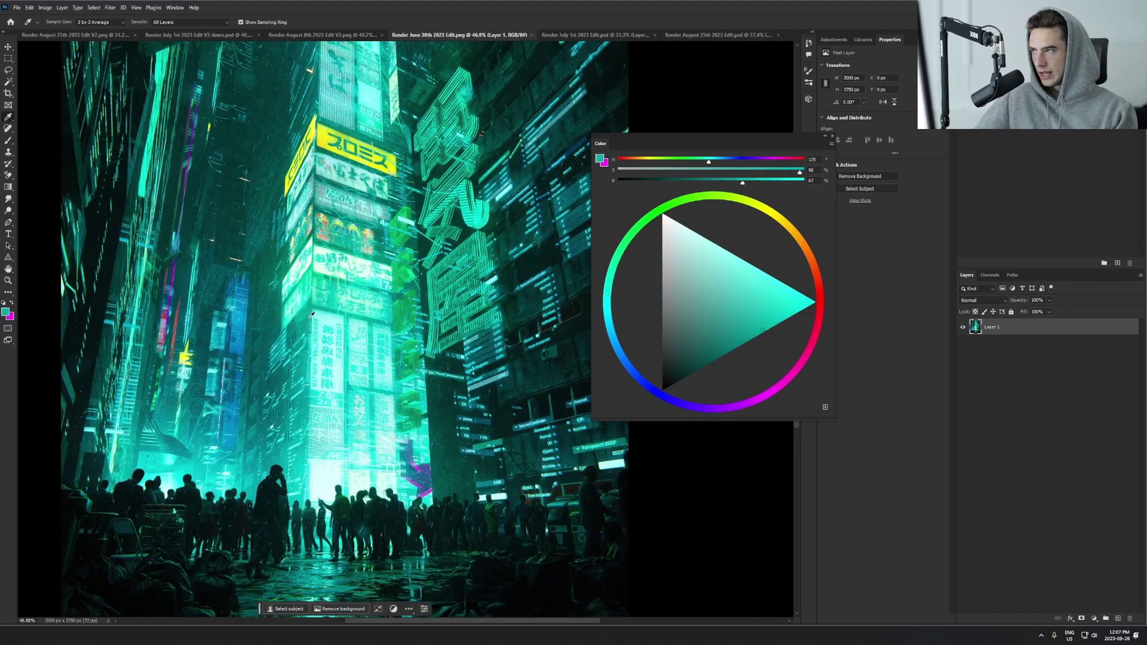
drag(329, 130, 335, 139)
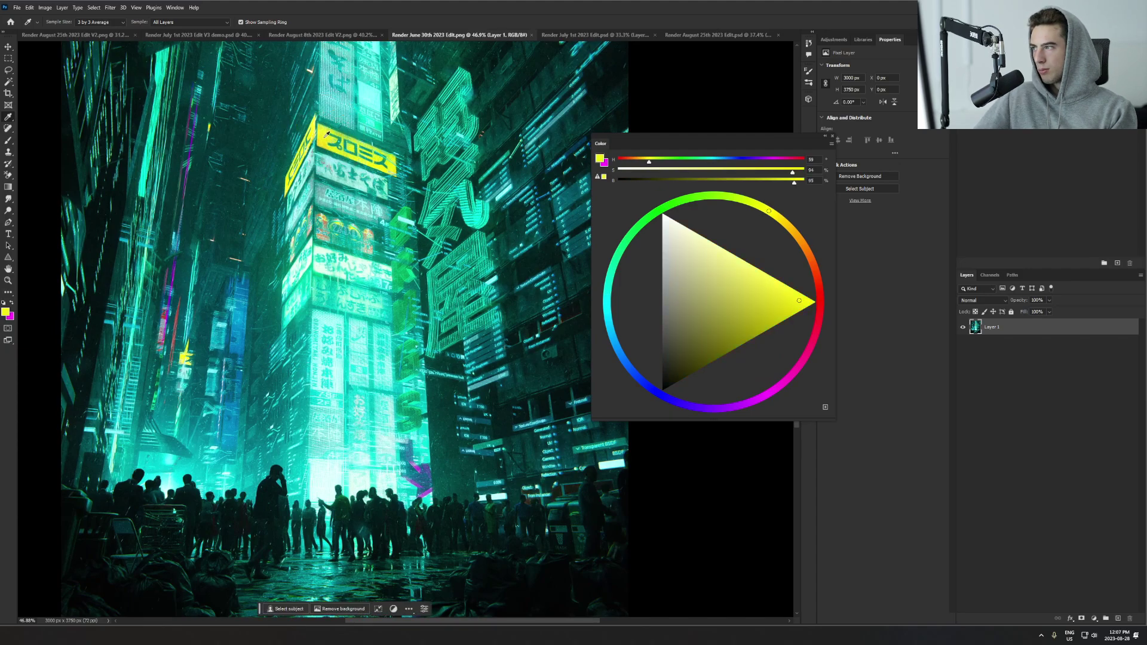
scroll(372, 236, down, 2)
scroll(371, 236, down, 1)
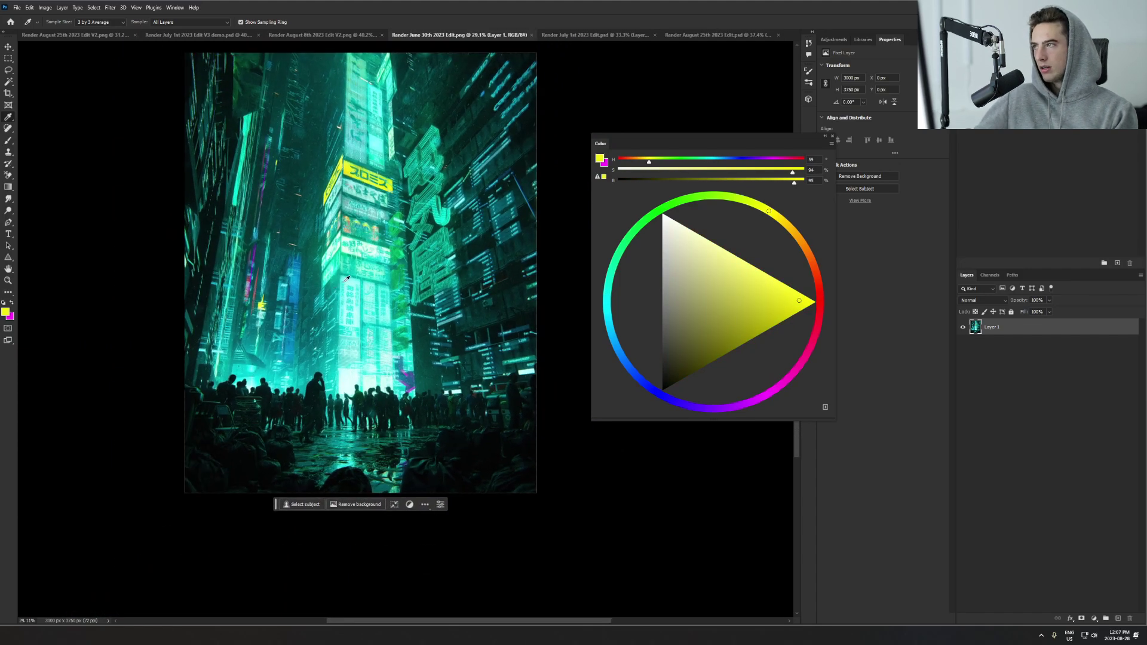
Sample the cyan glow on and beside the lower tower, trying a hue of 181° on the color wheel between samples
scroll(362, 383, up, 5)
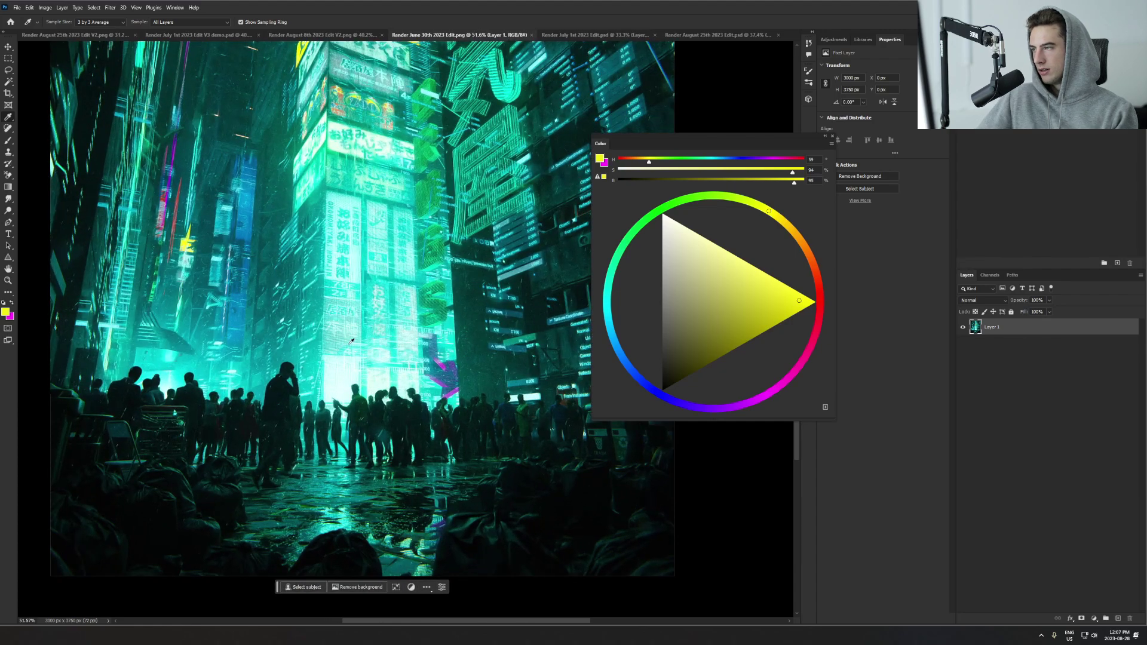
drag(346, 386, 341, 380)
drag(346, 321, 335, 289)
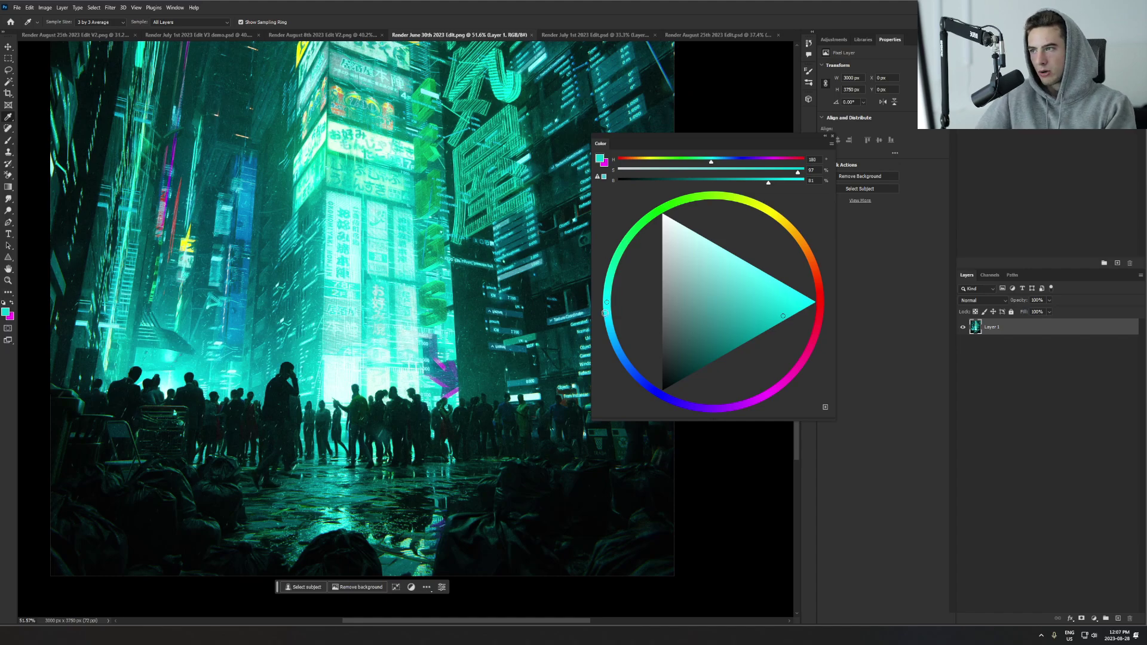
click(610, 304)
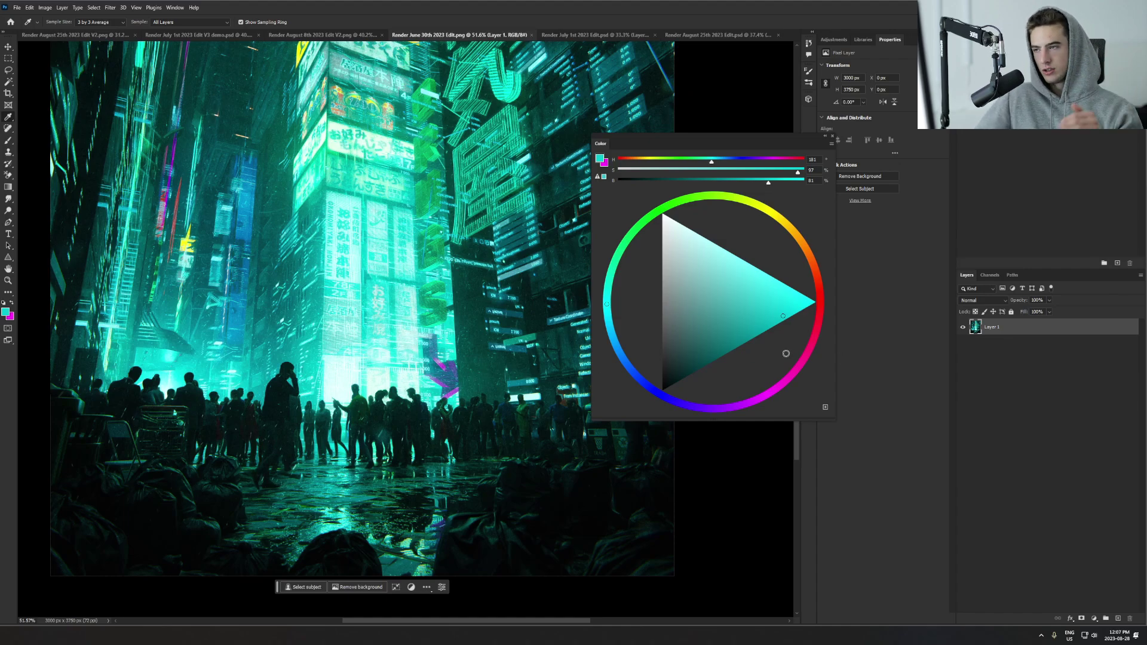
drag(308, 338, 314, 359)
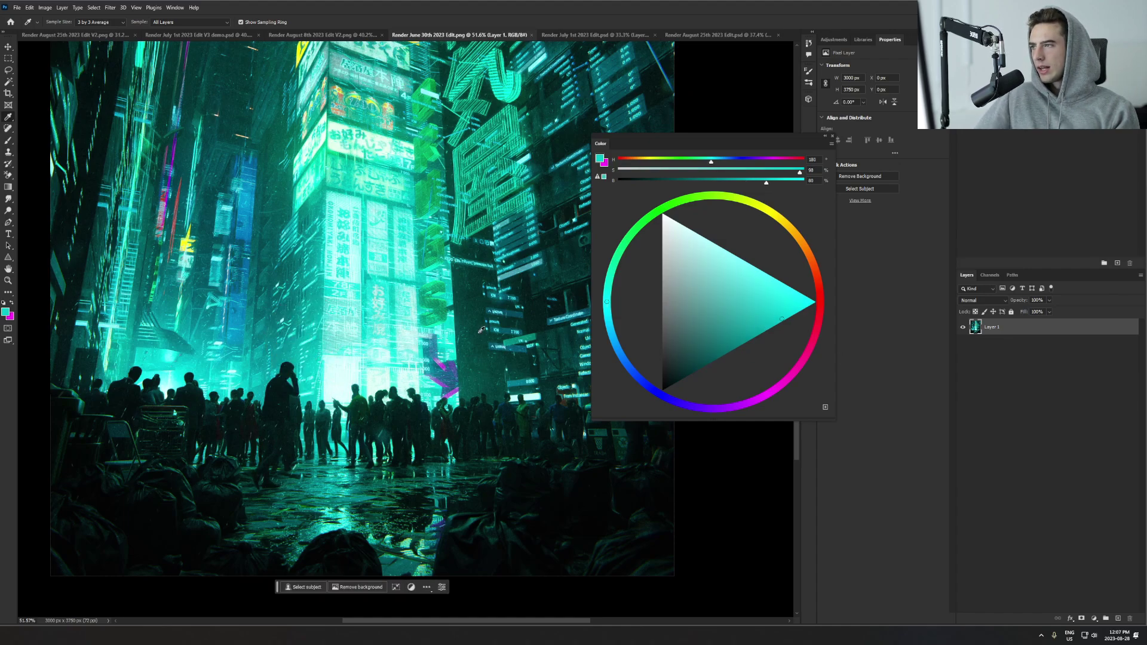
Sample the dark teal building beside the tower and compare it with the mid teal haze on the tower's other side
click(482, 299)
click(482, 300)
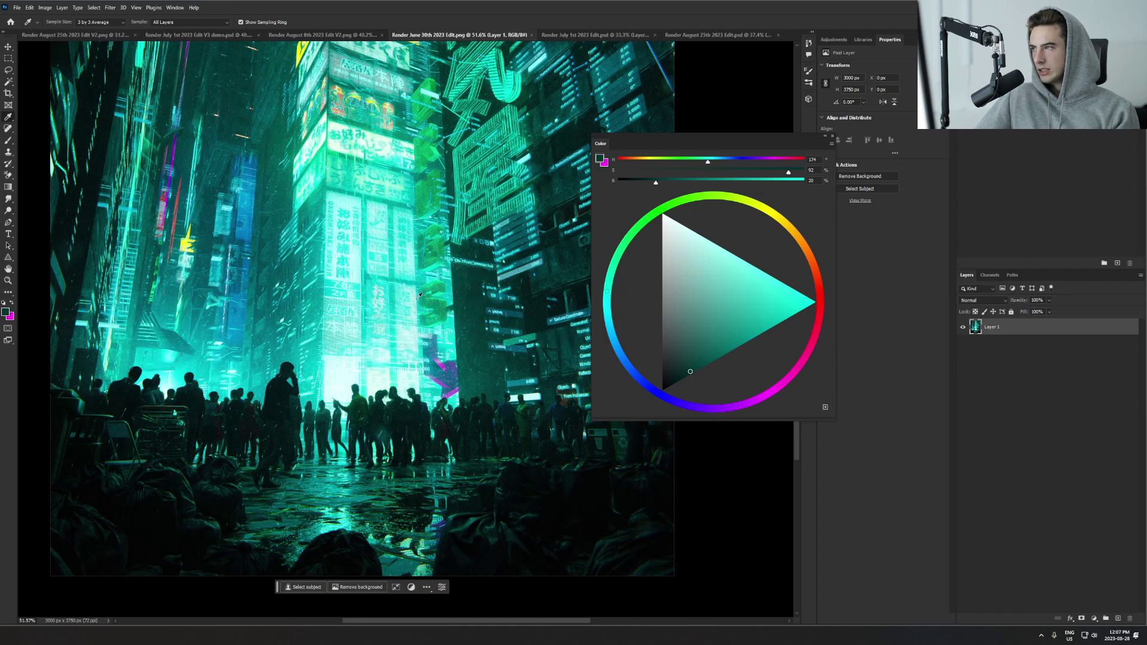
click(315, 292)
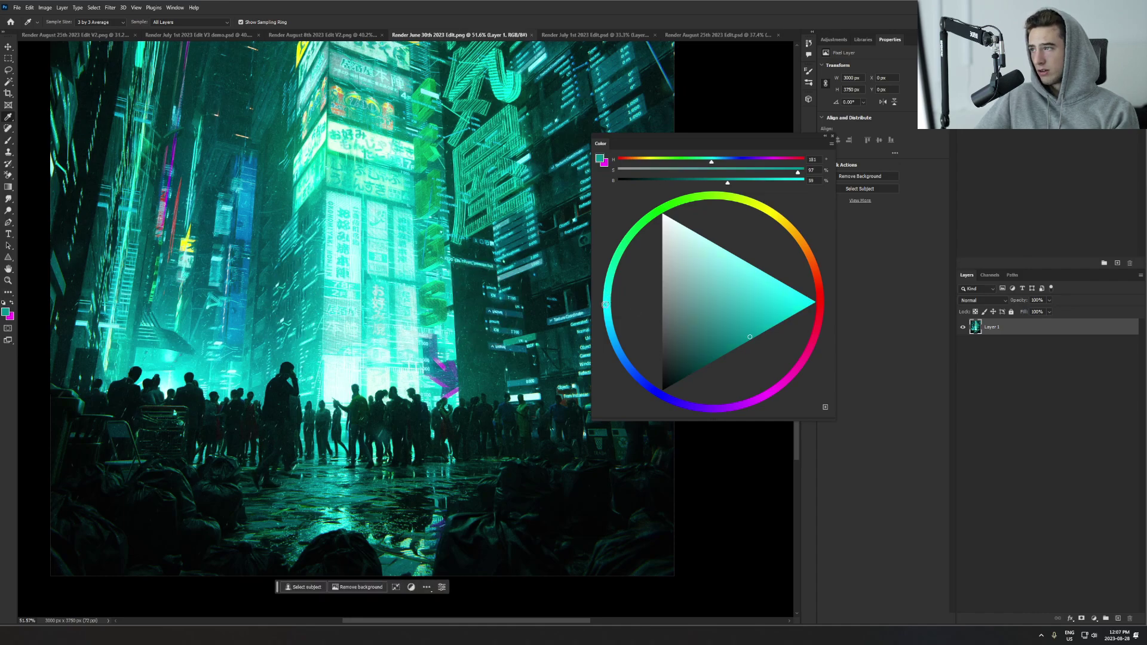
click(477, 345)
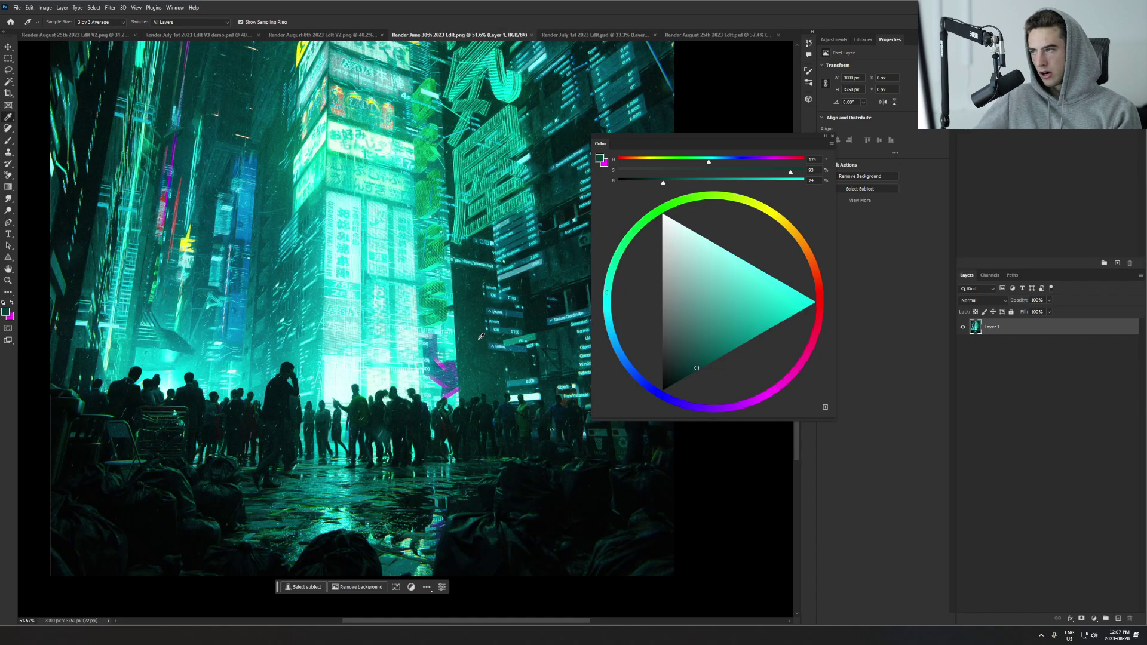
click(481, 338)
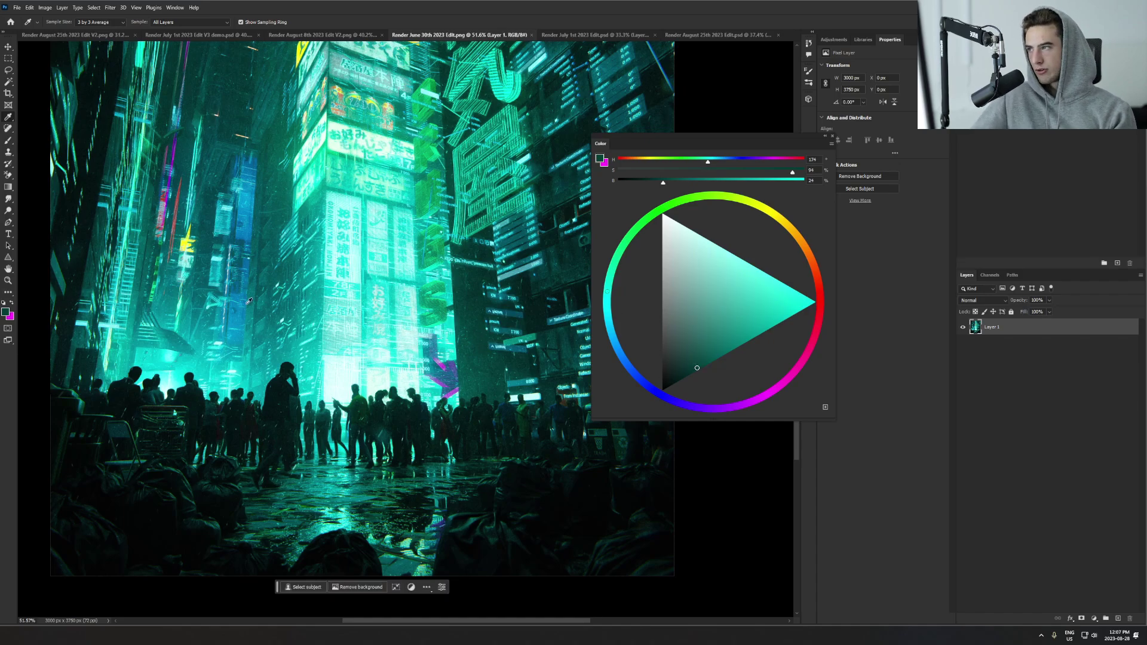
View the whole June 30th render, bring back the July 1st demo render, and switch to the August 25th render
scroll(533, 319, down, 3)
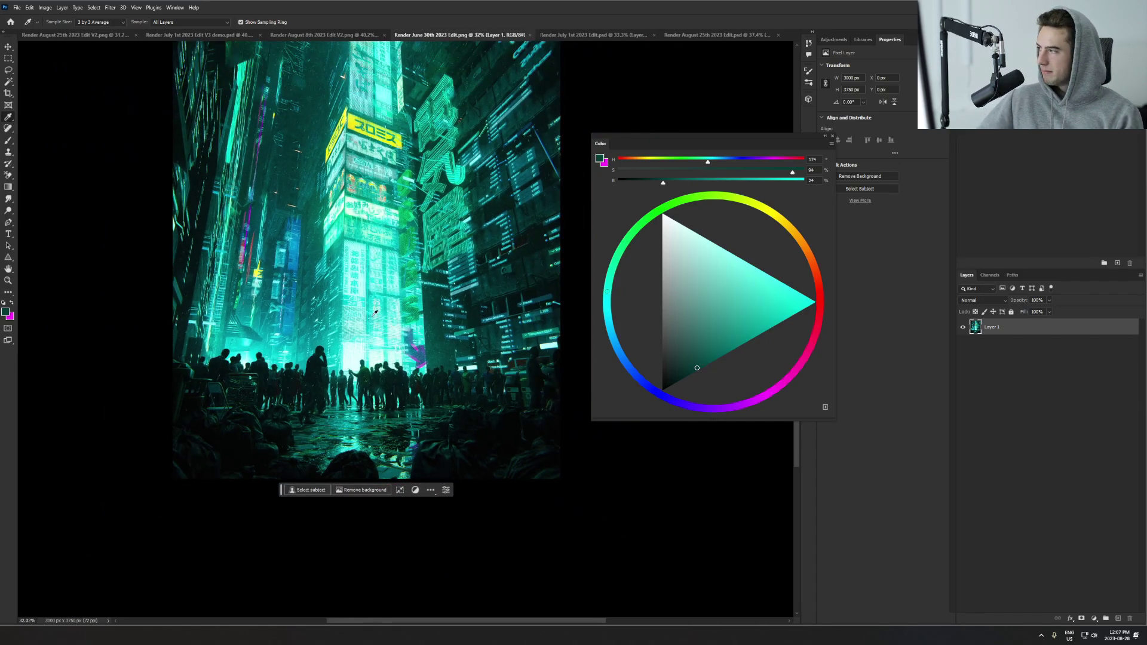
click(173, 35)
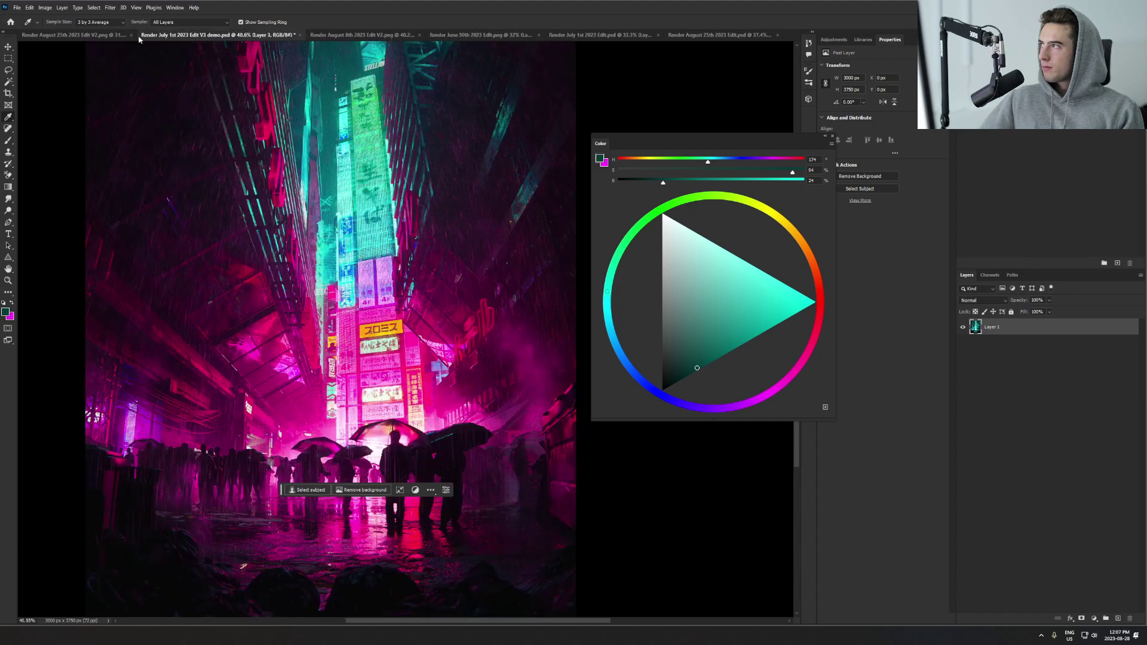
click(89, 34)
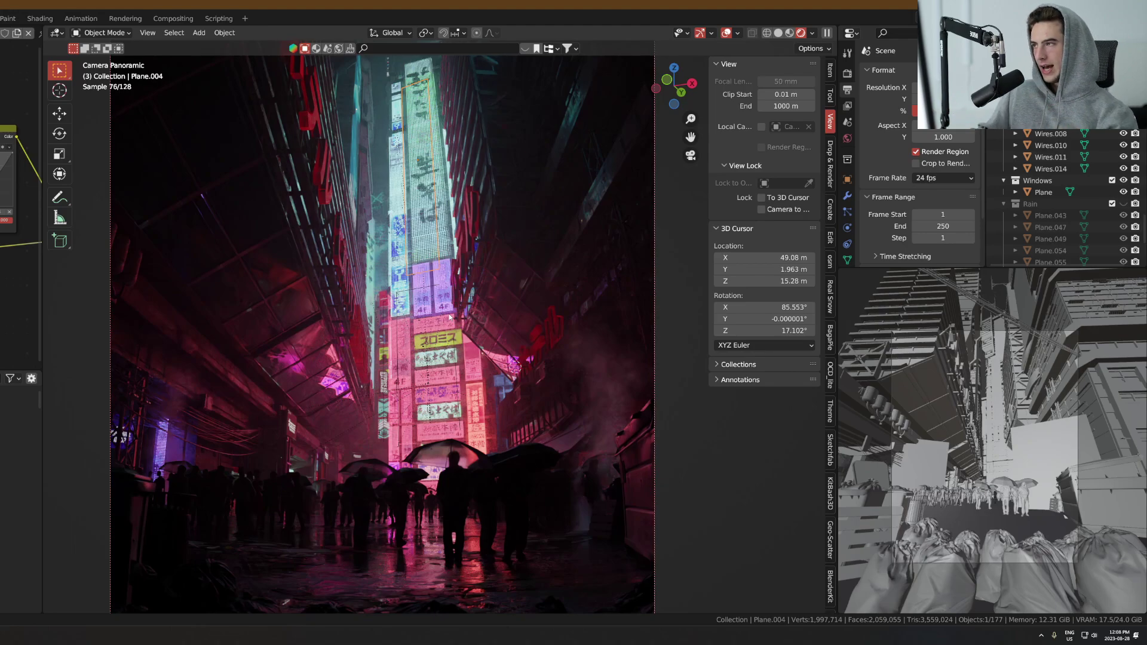
Examine the neon sign tower and the surrounding street in the rendered camera view of the Blender scene
scroll(416, 389, down, 2)
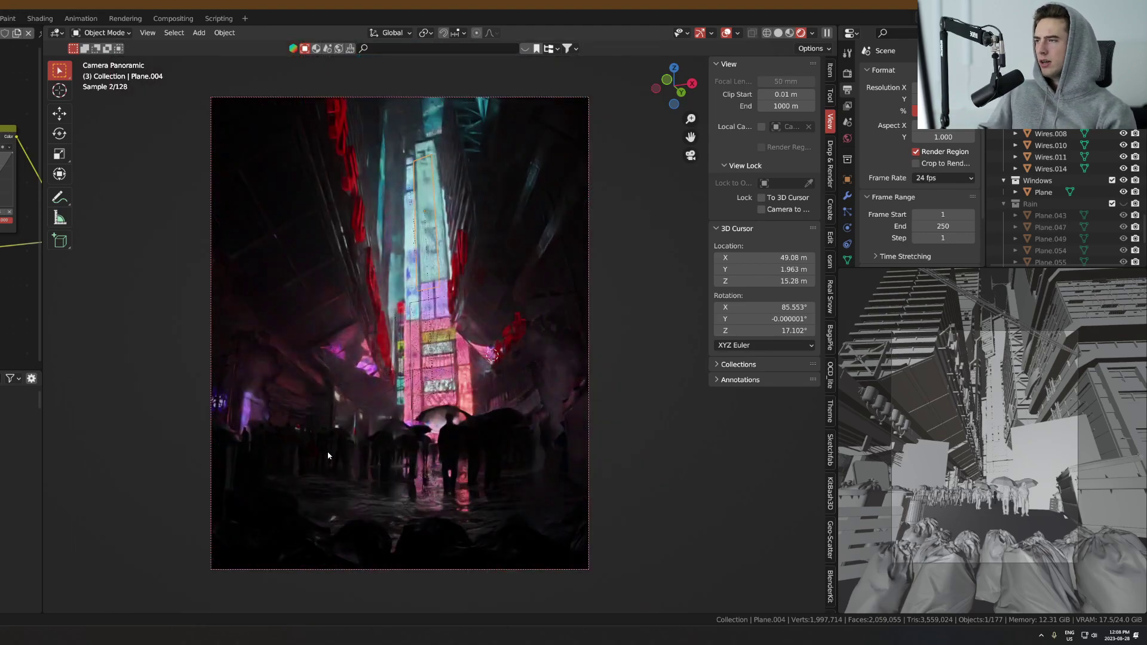
scroll(417, 389, up, 3)
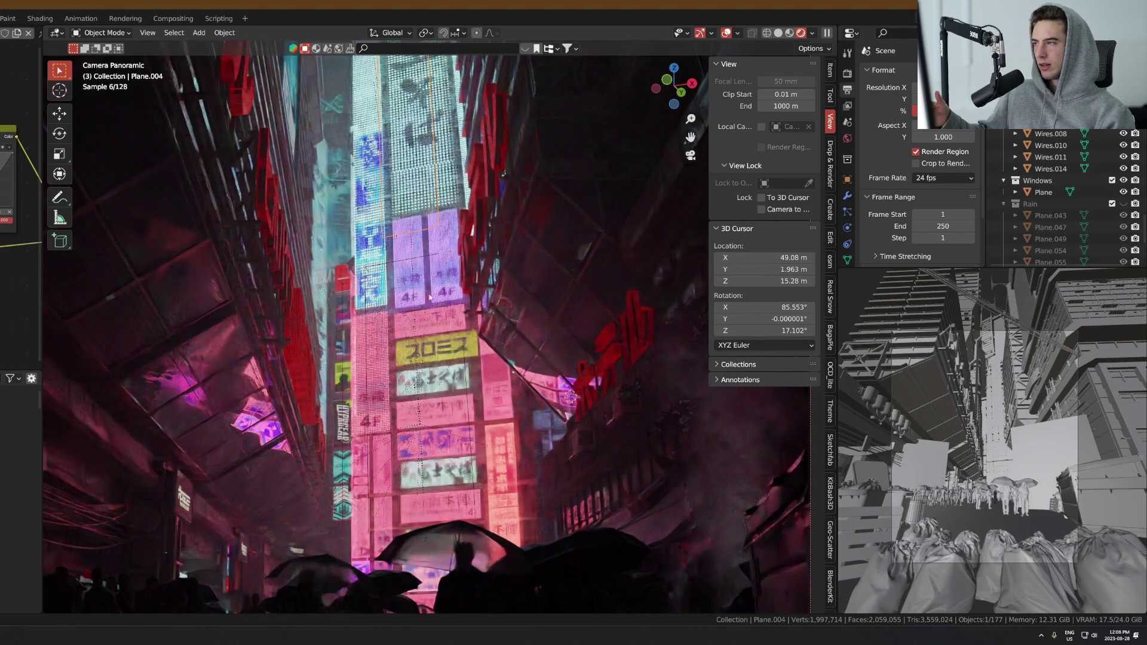
scroll(294, 370, up, 2)
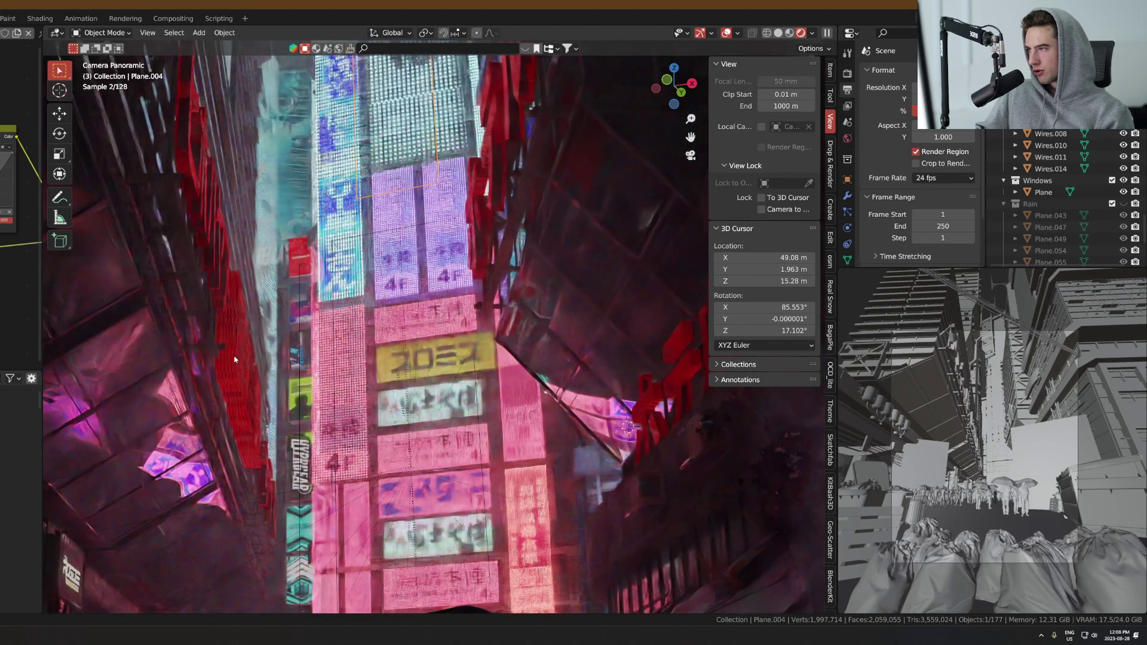
scroll(408, 135, down, 3)
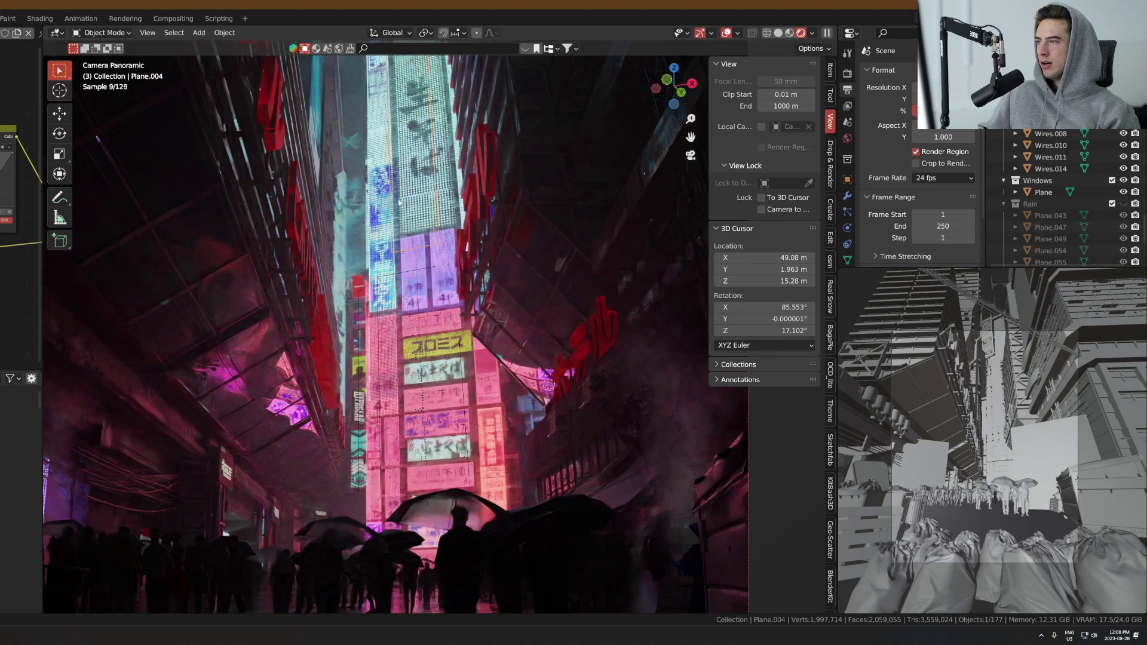
scroll(266, 457, down, 2)
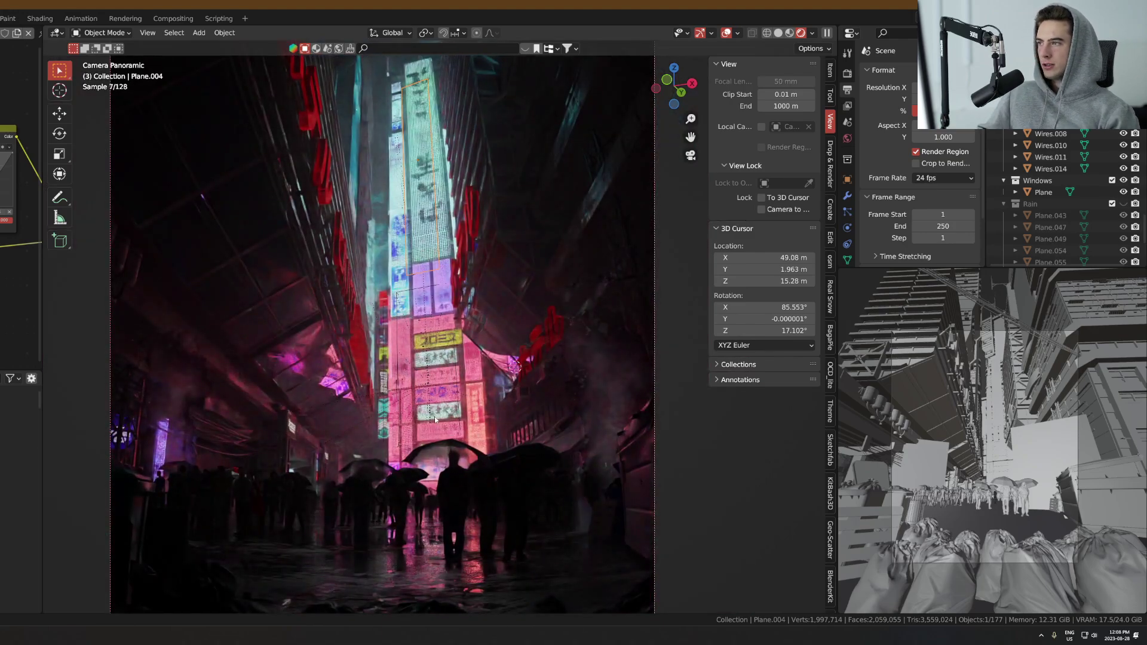
scroll(435, 418, down, 2)
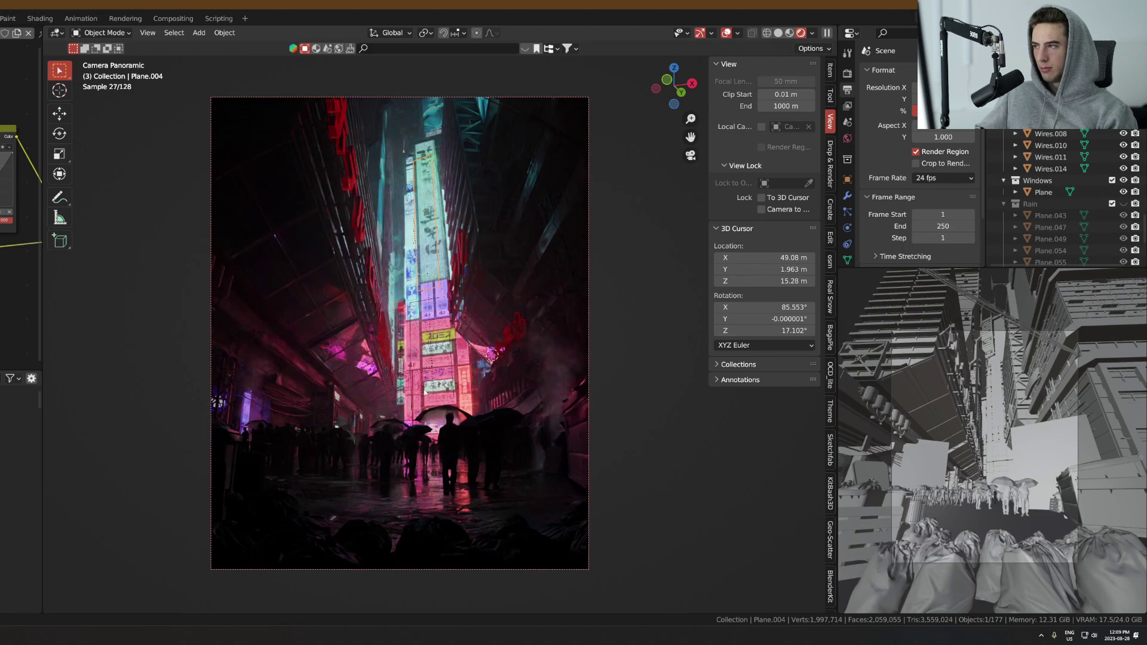
scroll(444, 425, up, 4)
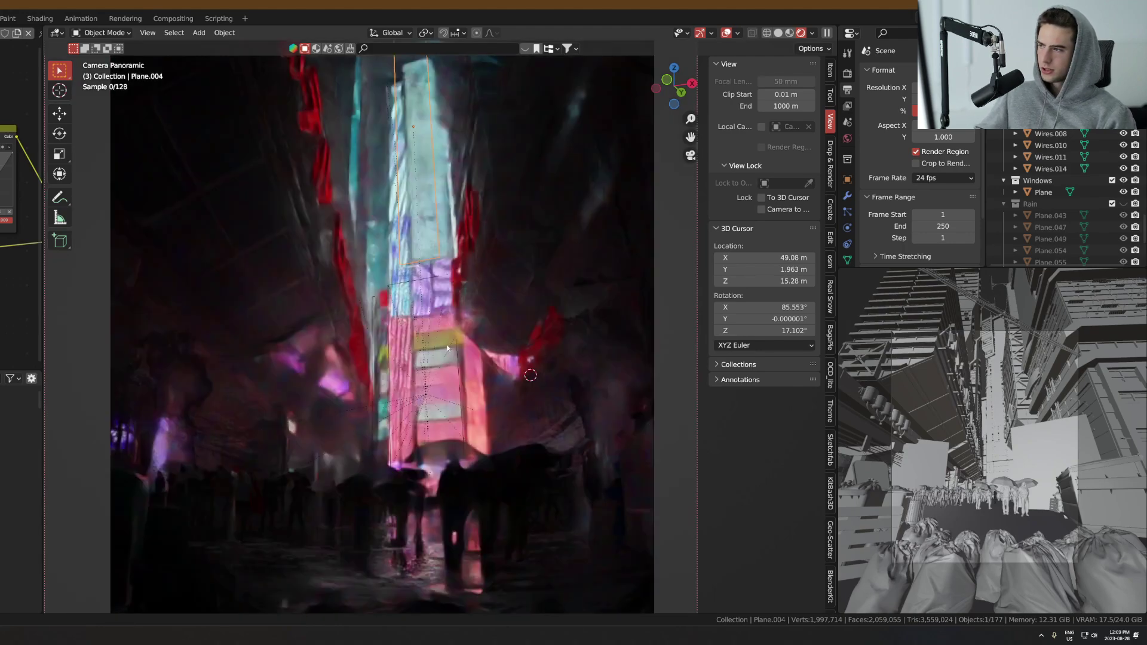
Try to select the neon sign tower in the camera view through the large plane in front of it
click(477, 377)
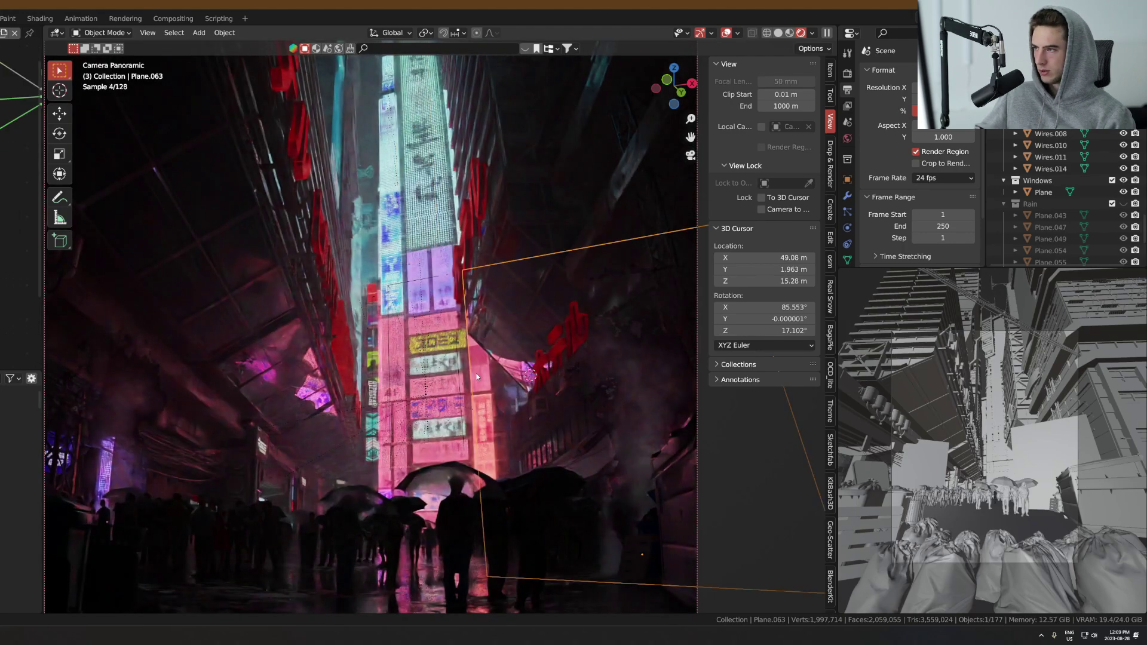
click(478, 376)
click(478, 377)
click(477, 377)
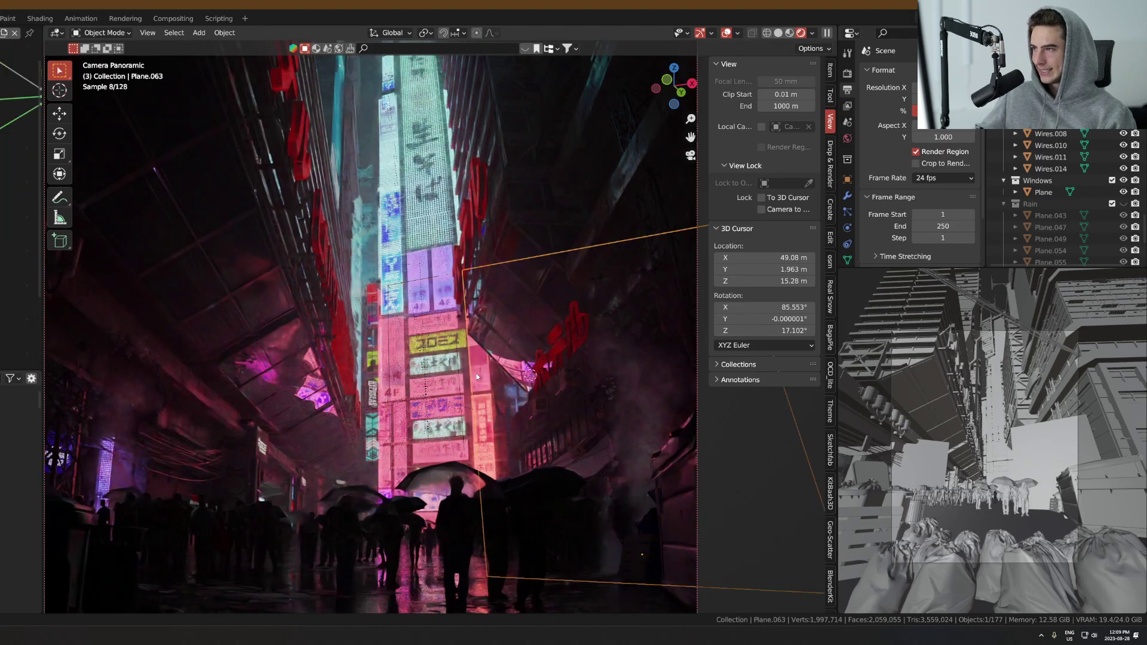
click(476, 375)
click(476, 375)
click(477, 374)
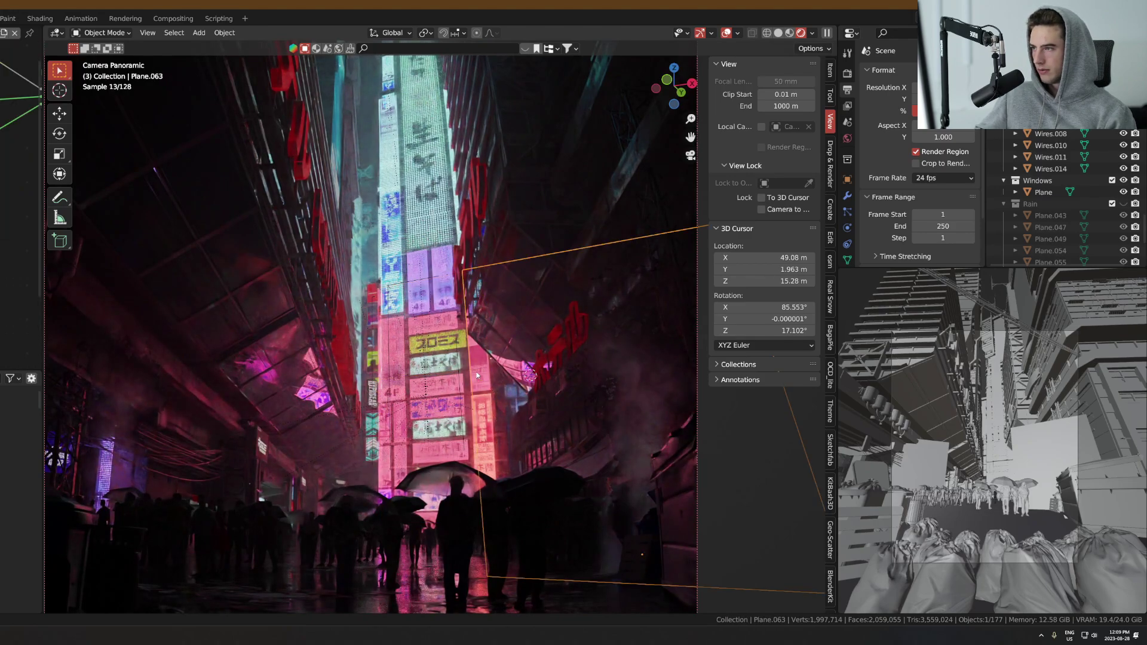
click(478, 376)
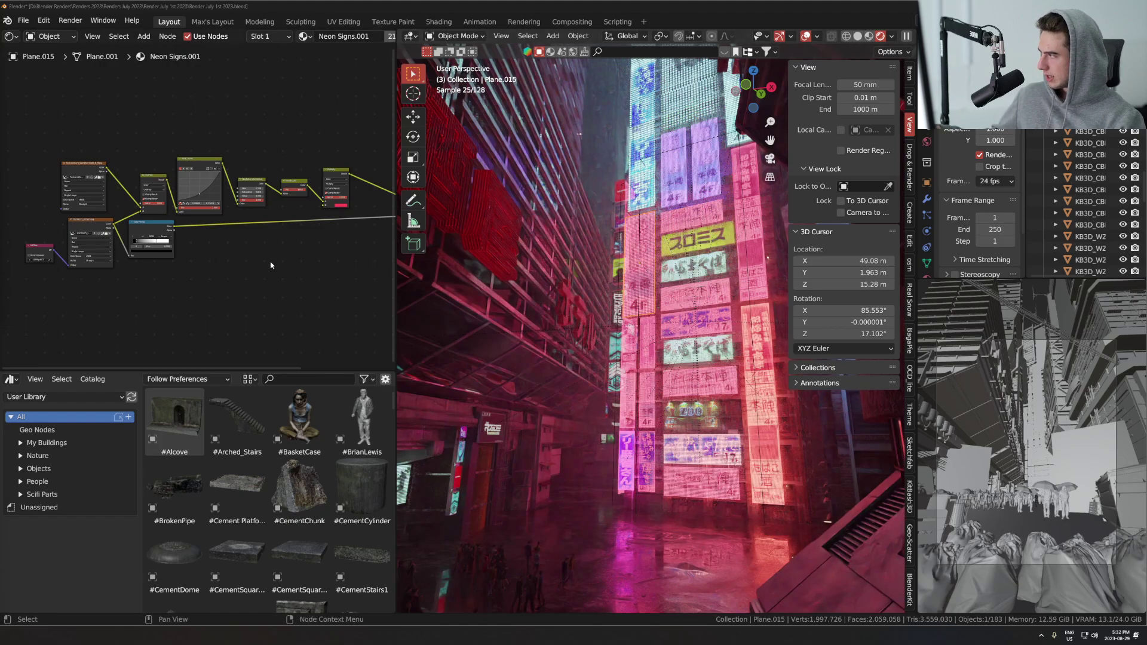
Select the 20230225_185223.jpg texture node of the Neon Signs.001 material and replace the asset browser with an Image Editor
scroll(53, 239, up, 2)
click(53, 239)
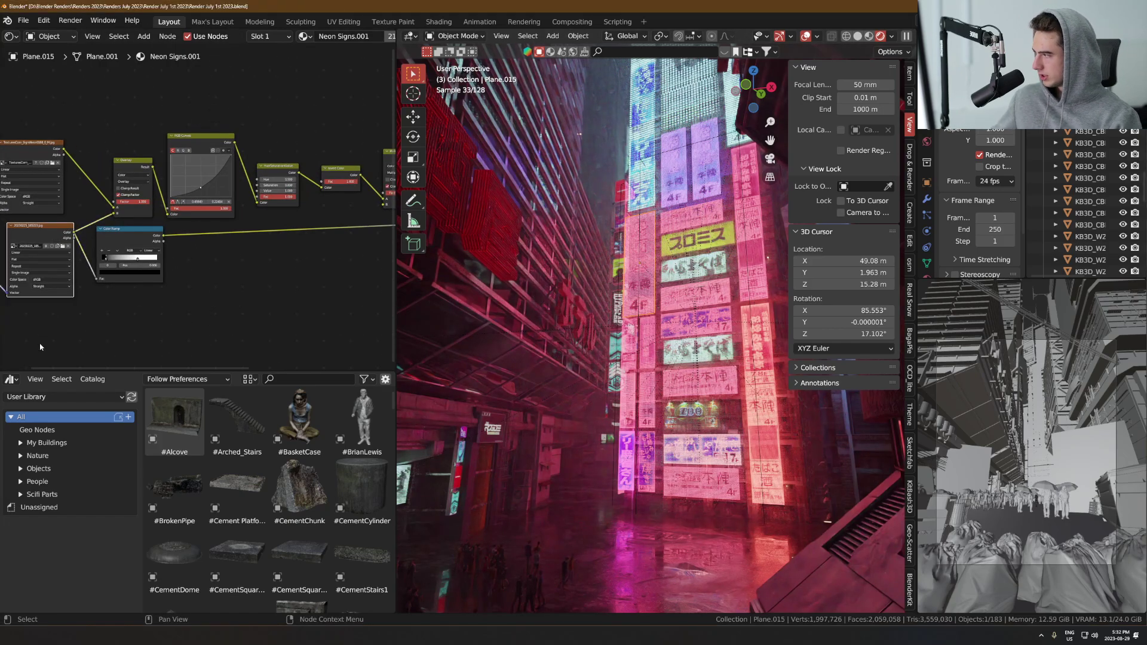
click(9, 379)
click(59, 438)
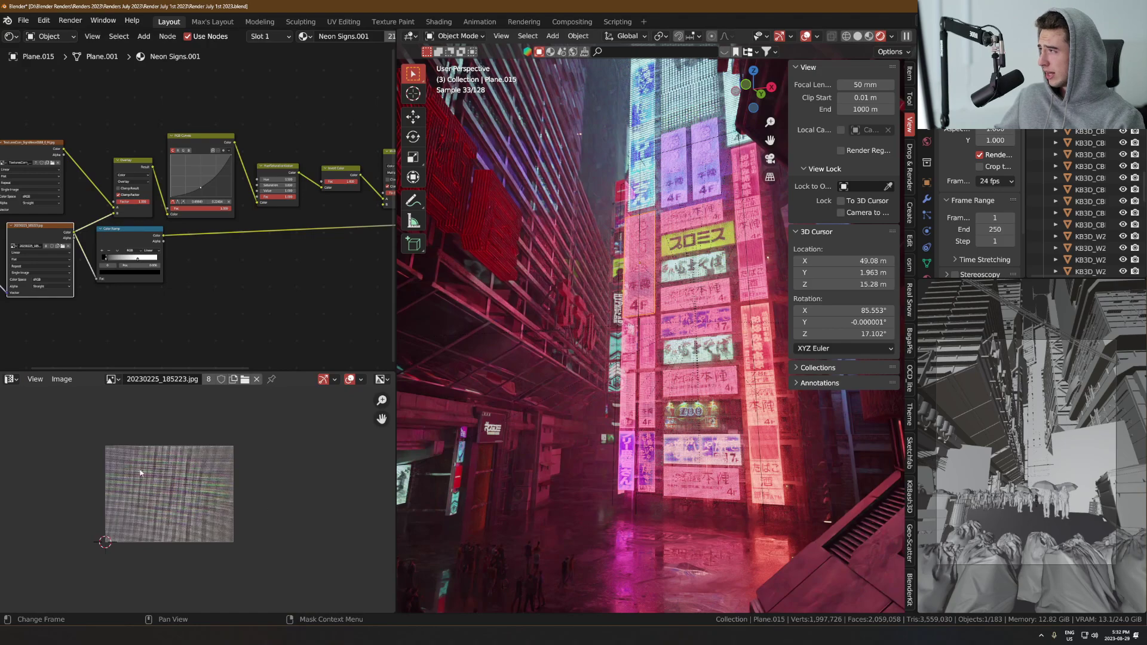
Show the TexturesCom_SignsNeon0188_6_M.jpg texture in the Image Editor by selecting its image node, and inspect the neon signs
click(22, 153)
scroll(177, 472, up, 3)
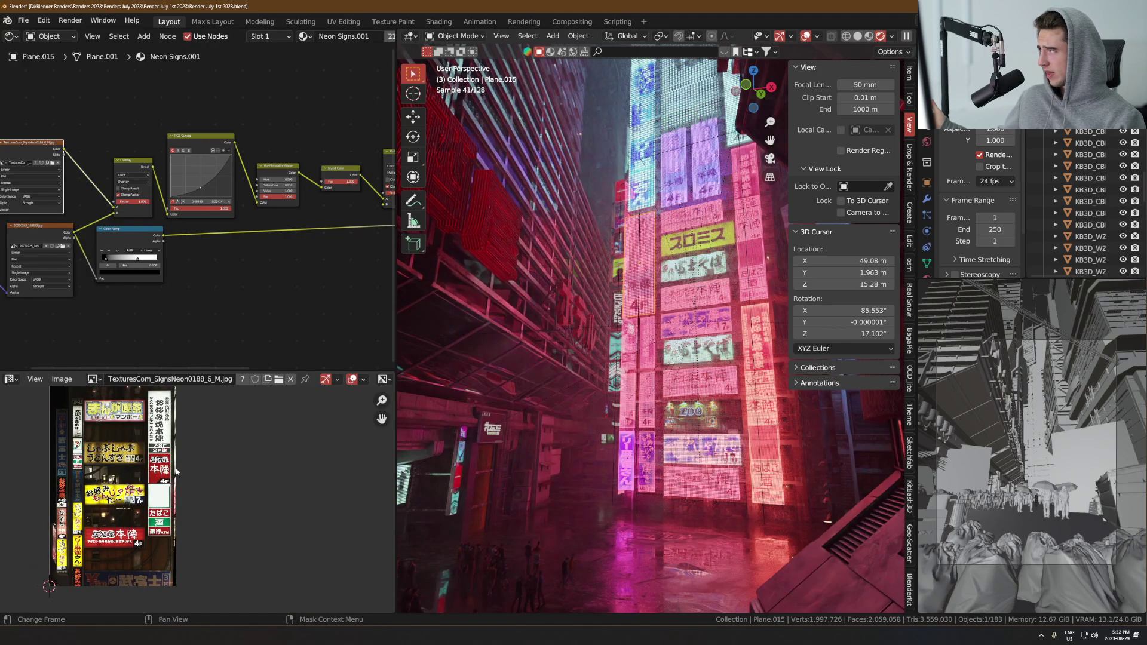
scroll(290, 179, up, 3)
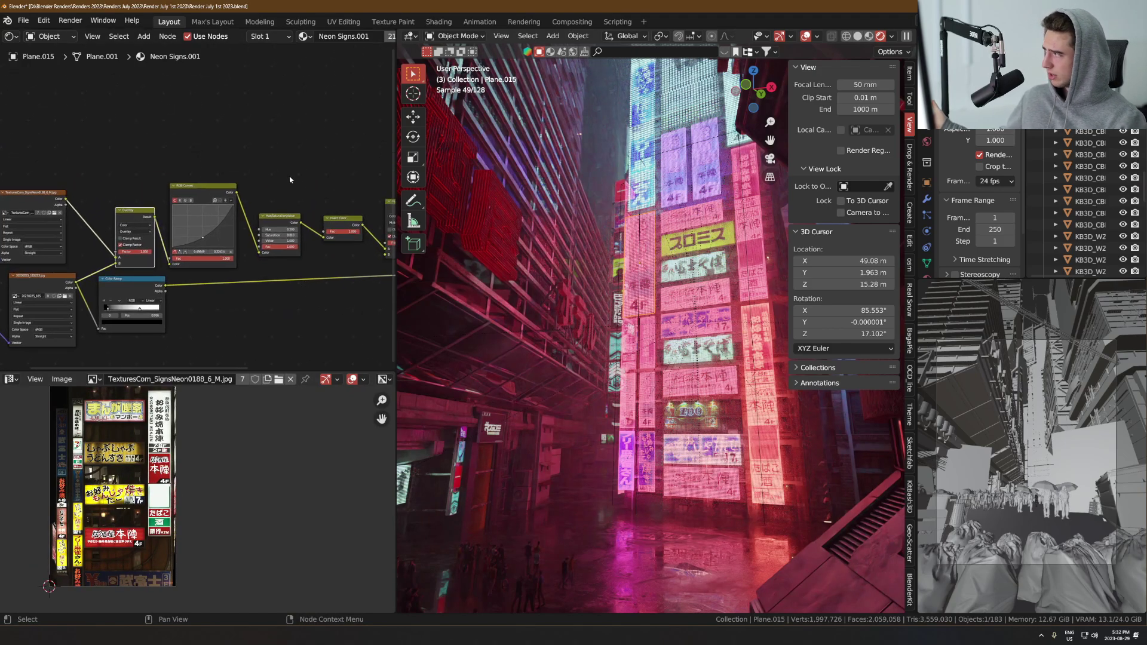
Mute the Multiply node of the Neon Signs.001 material and re-enable it to compare the signs with and without the red tint
scroll(290, 179, right, 5)
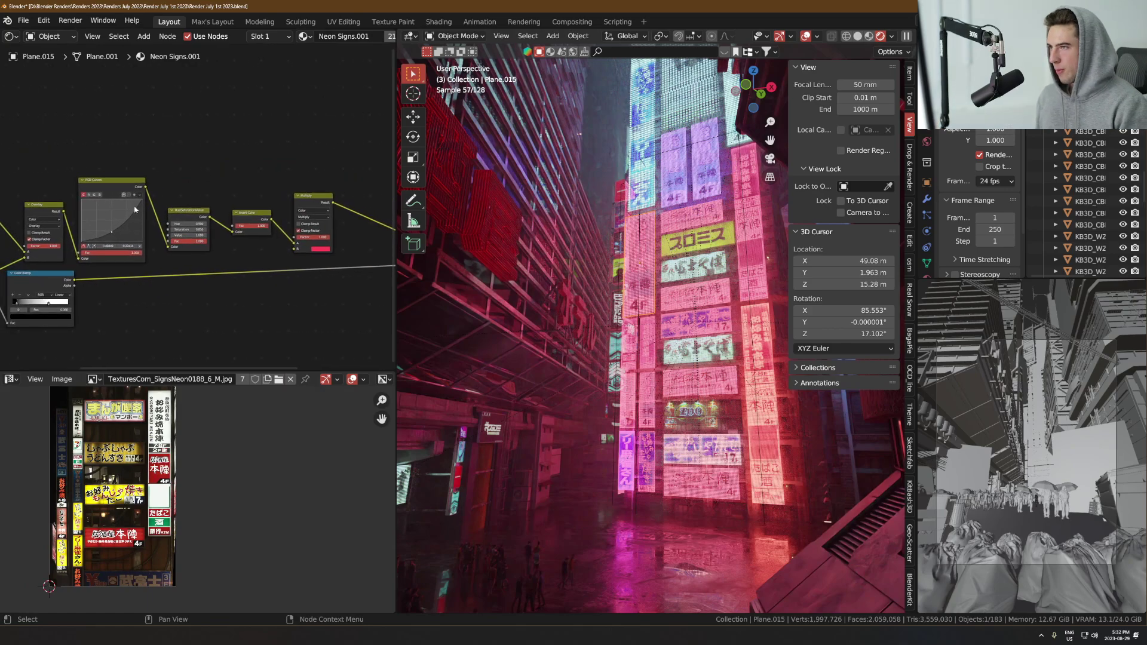
scroll(291, 204, right, 3)
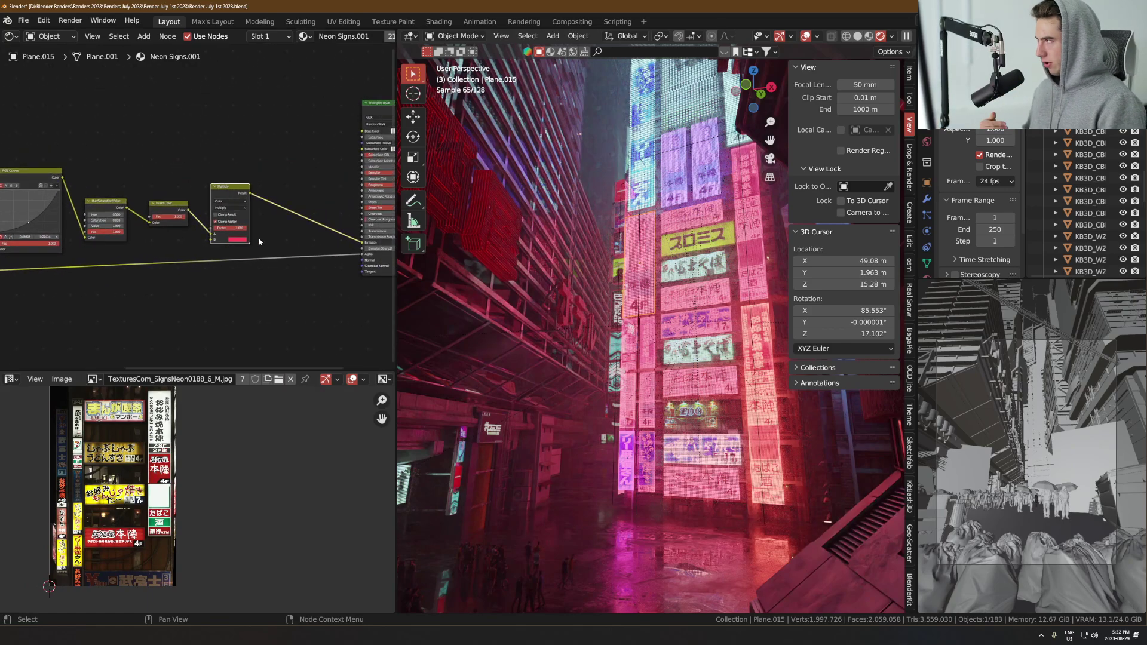
scroll(237, 197, up, 2)
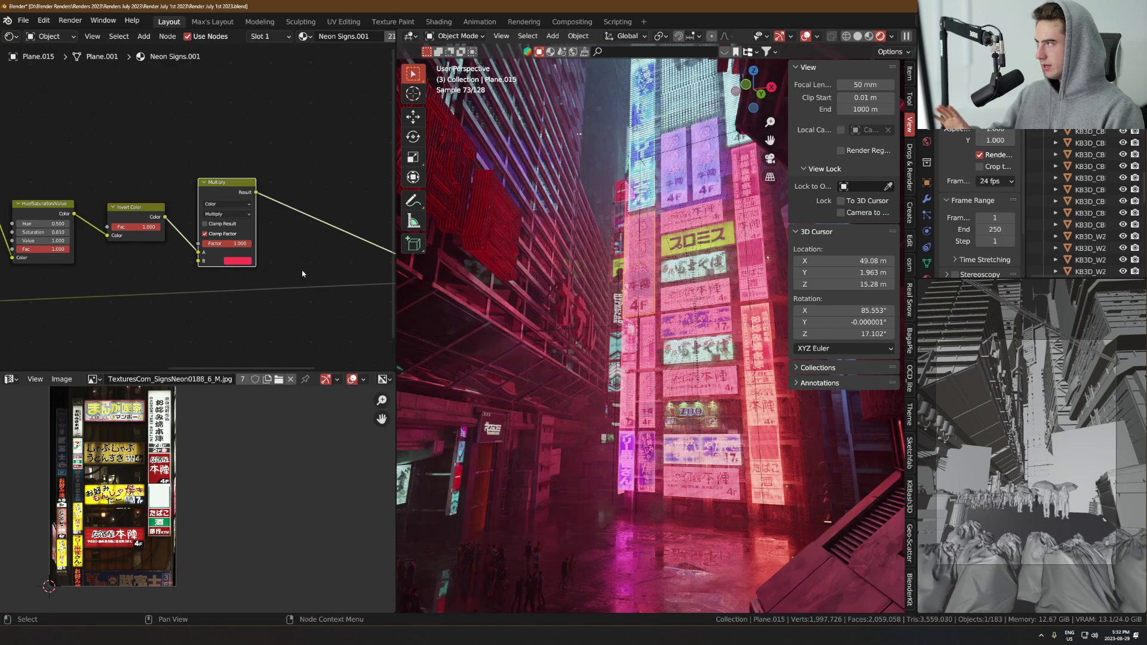
scroll(303, 270, right, 1)
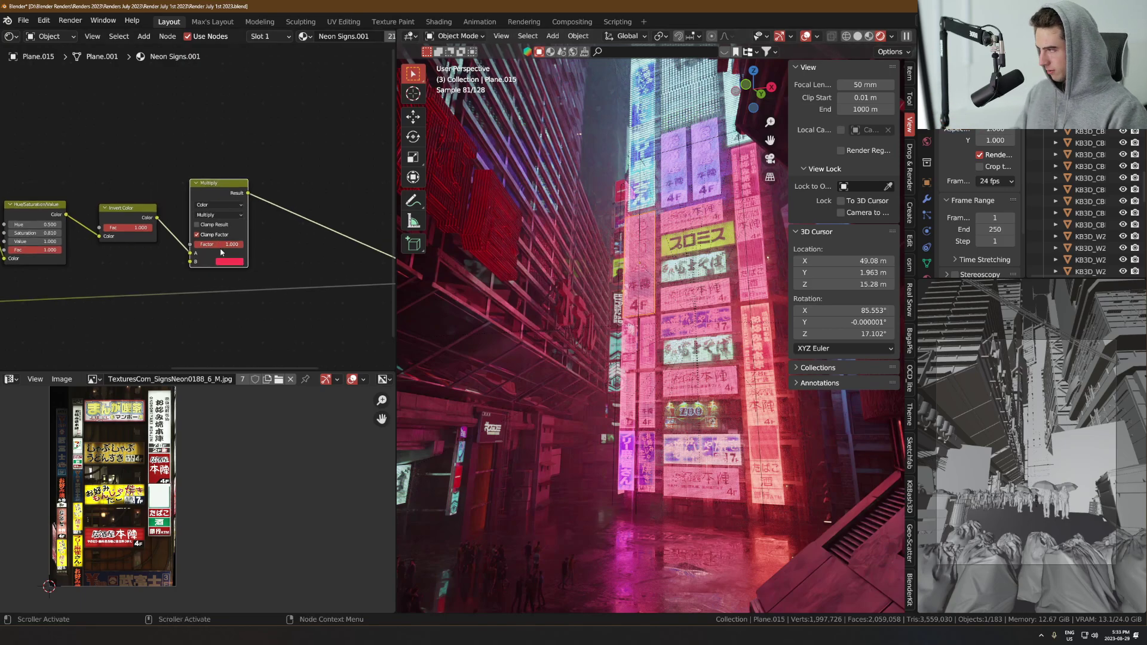
key(m)
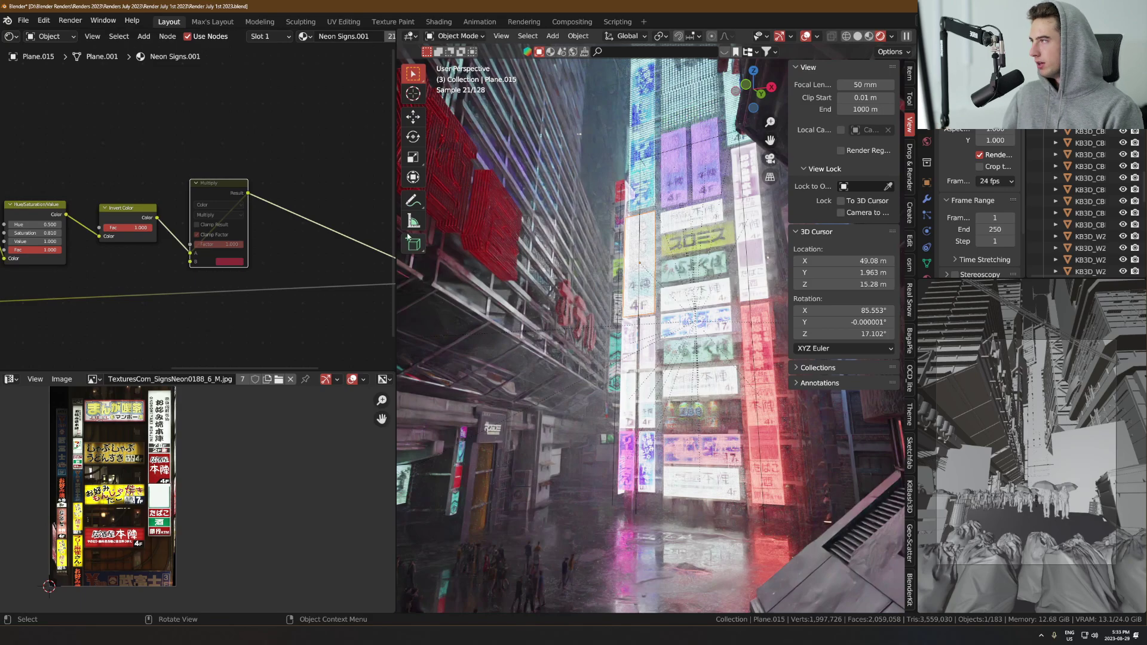
key(m)
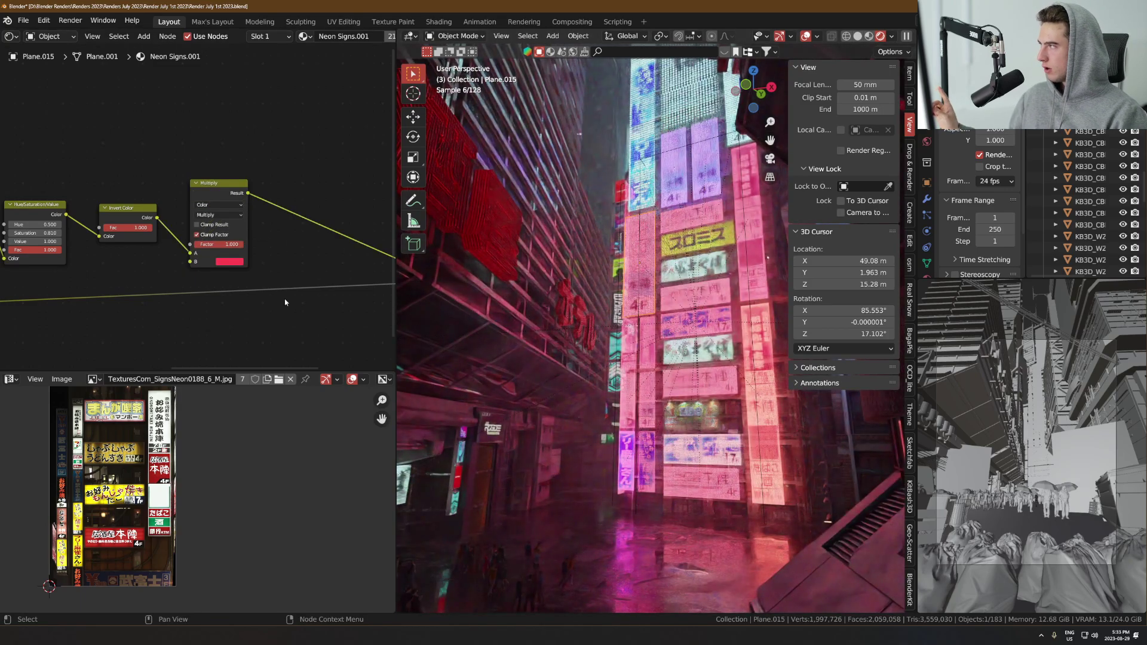
Keep the node's blending mode at Multiply and try a cyan B color with hue 0.525 and saturation 0.942
click(219, 215)
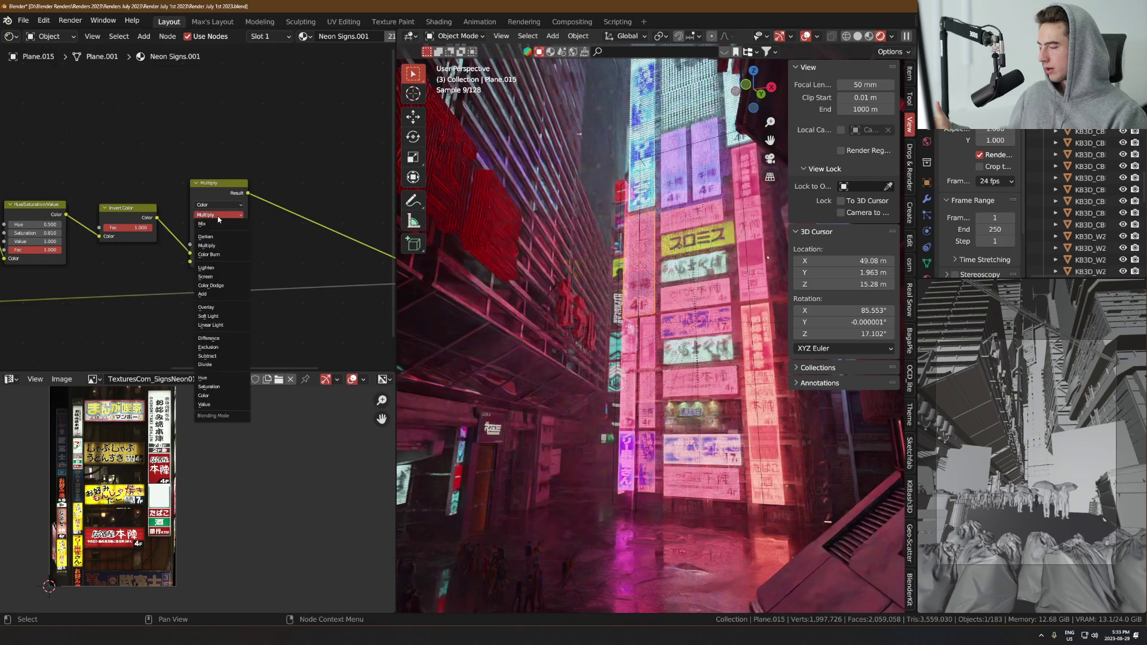
click(219, 245)
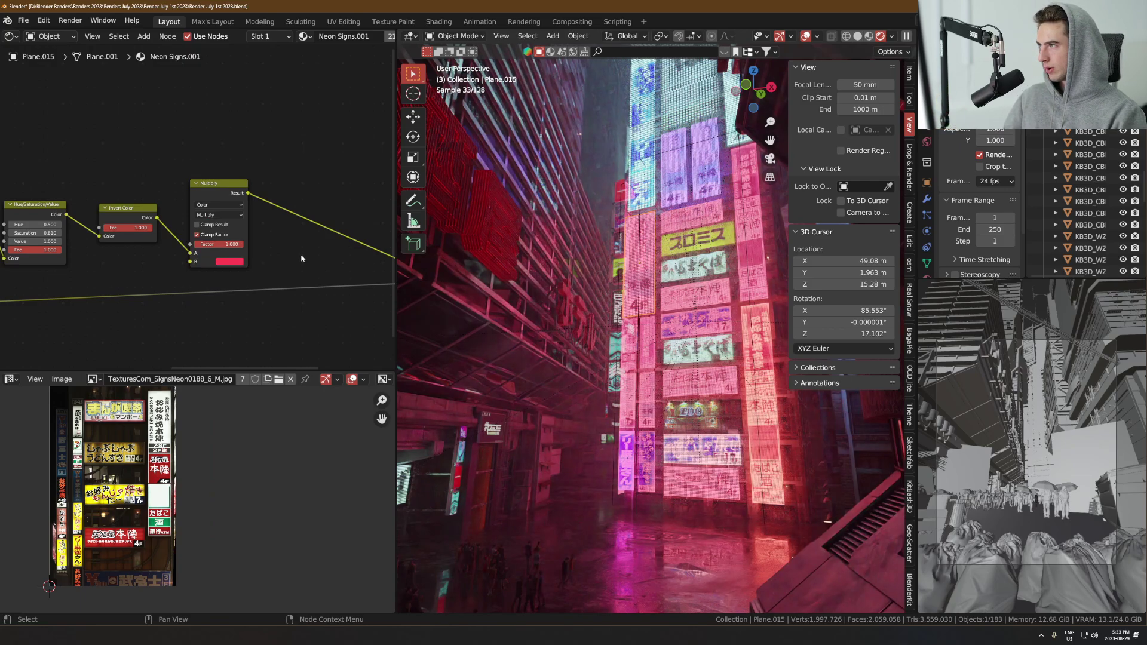
click(238, 261)
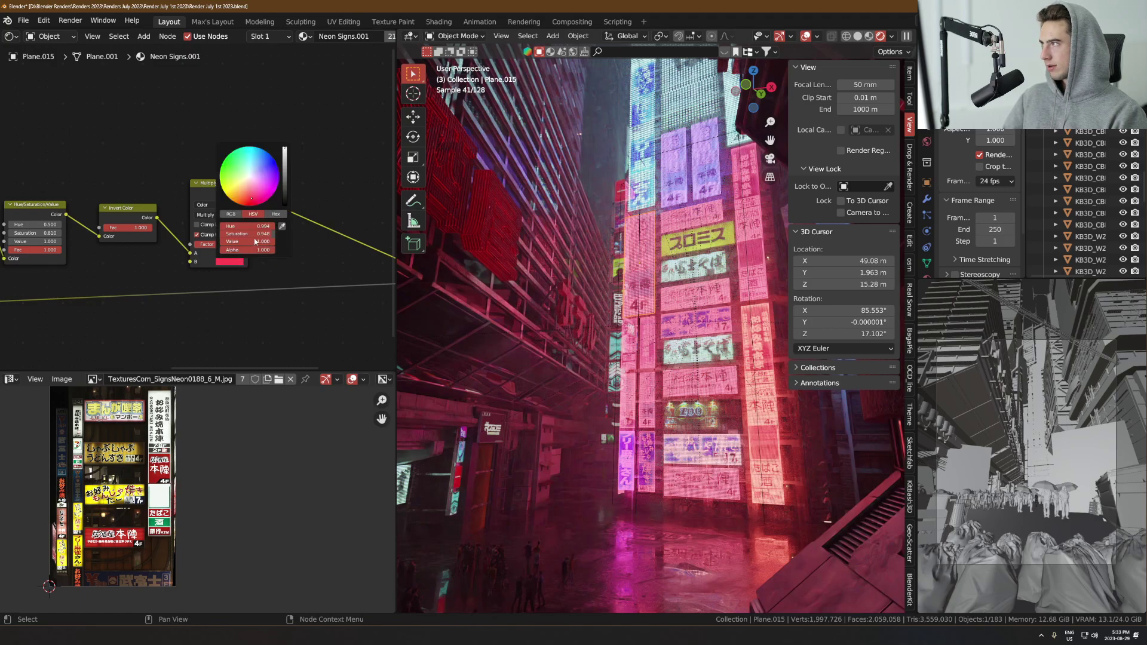
drag(259, 172, 254, 157)
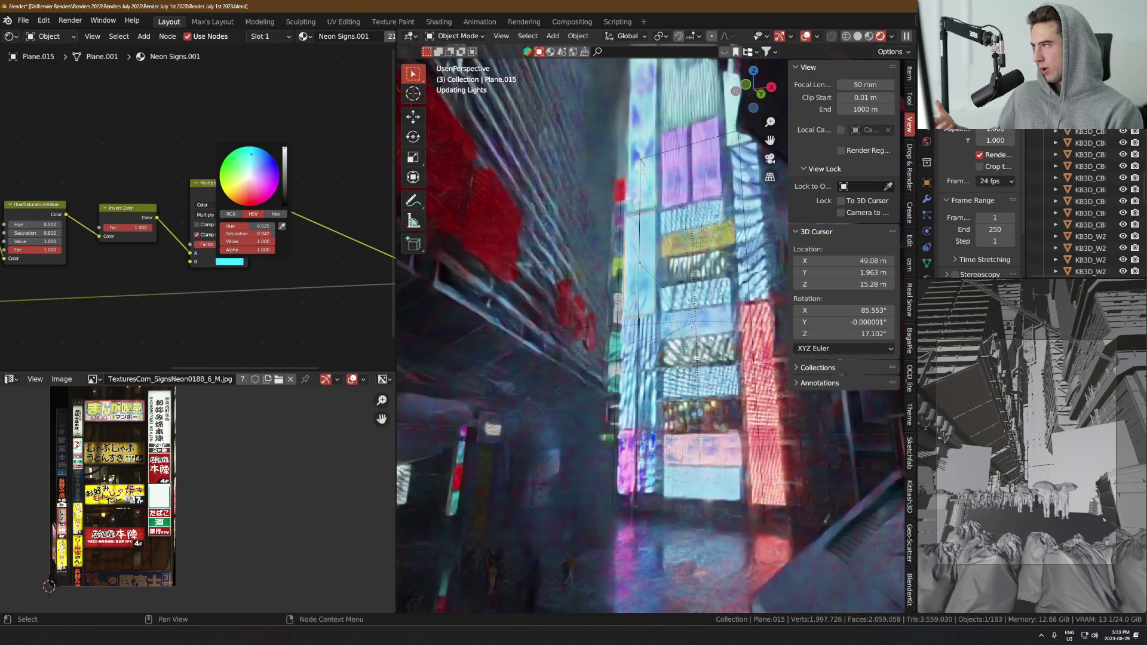
key(Escape)
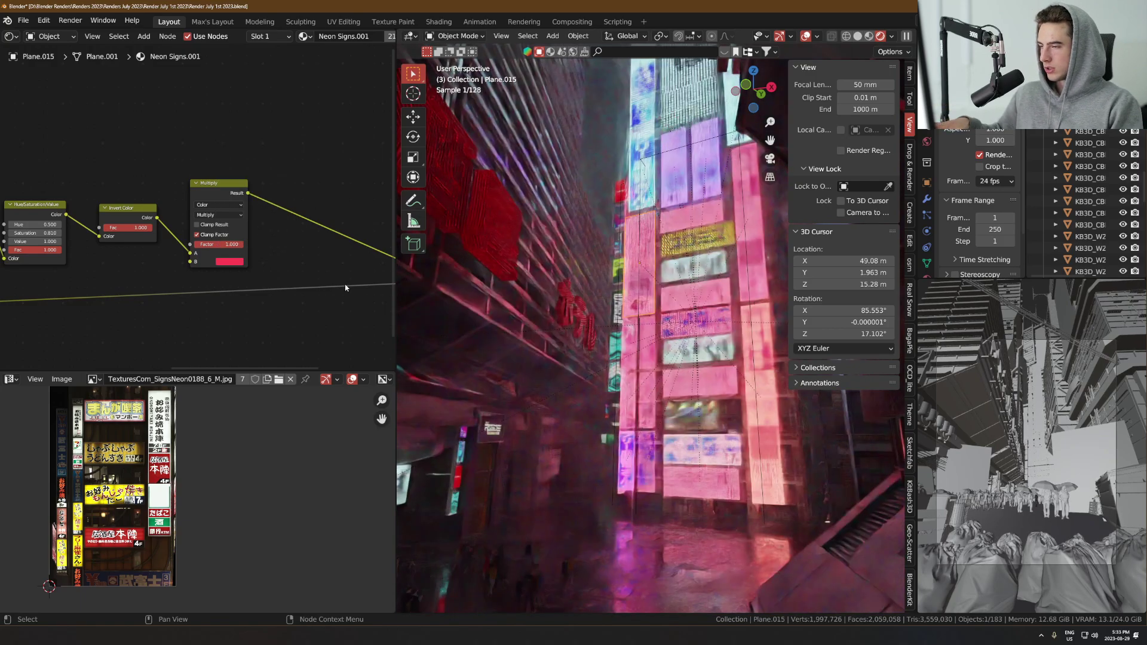
Open the Multiply node's red B color and adjust its saturation
scroll(277, 289, up, 2)
click(249, 294)
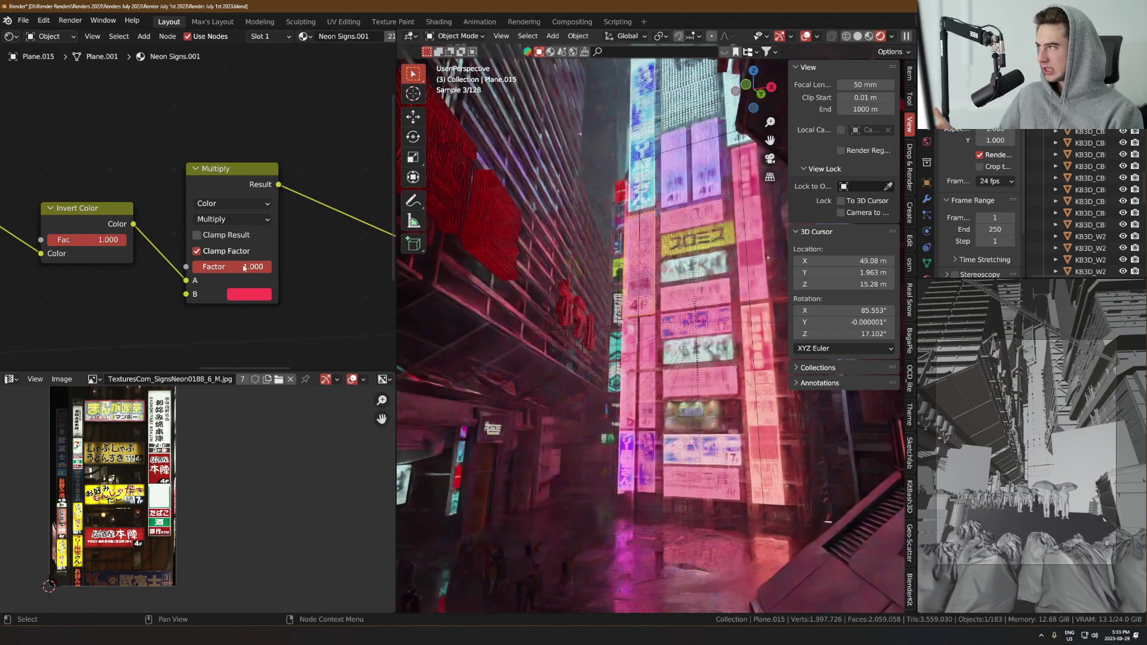
click(250, 295)
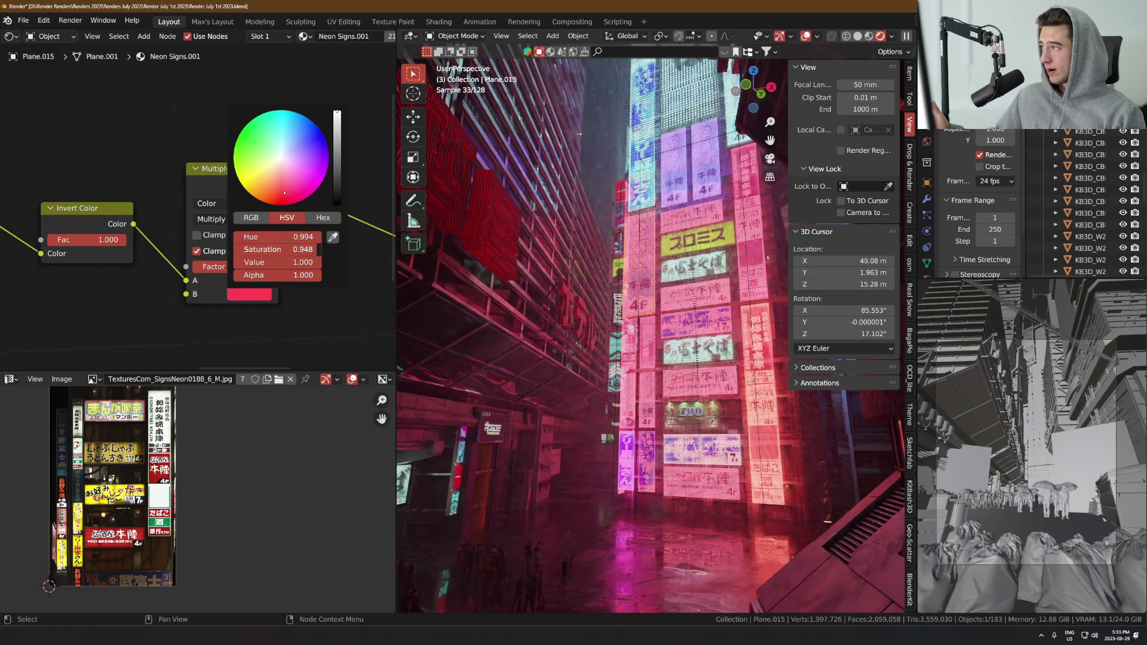
click(244, 249)
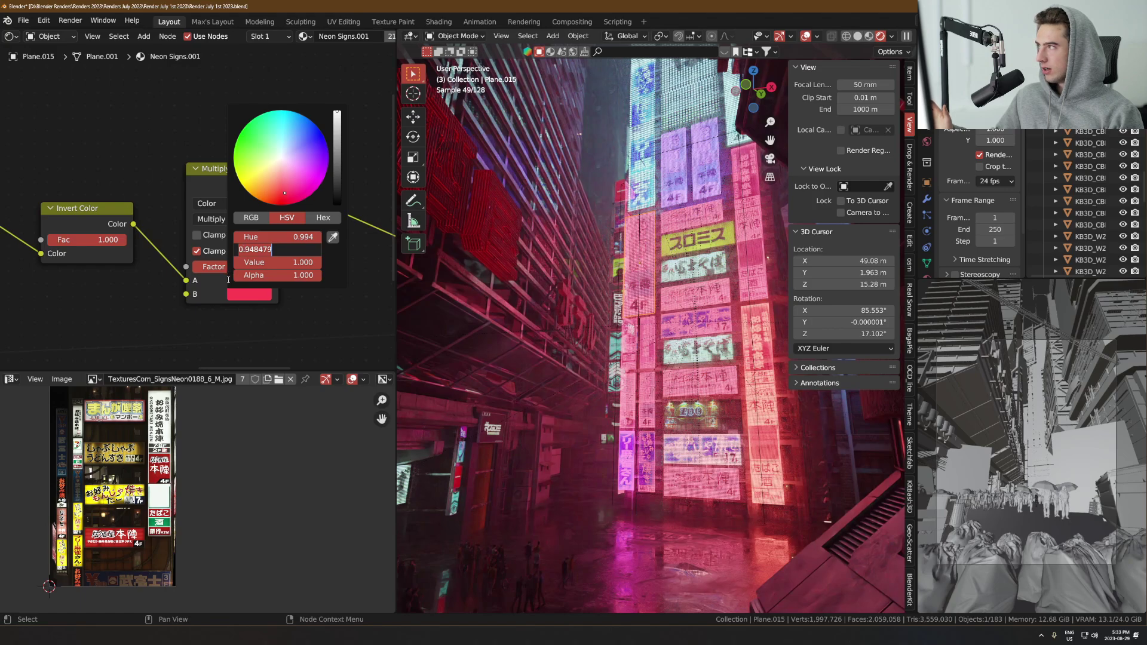
key(Return)
drag(278, 249, 307, 249)
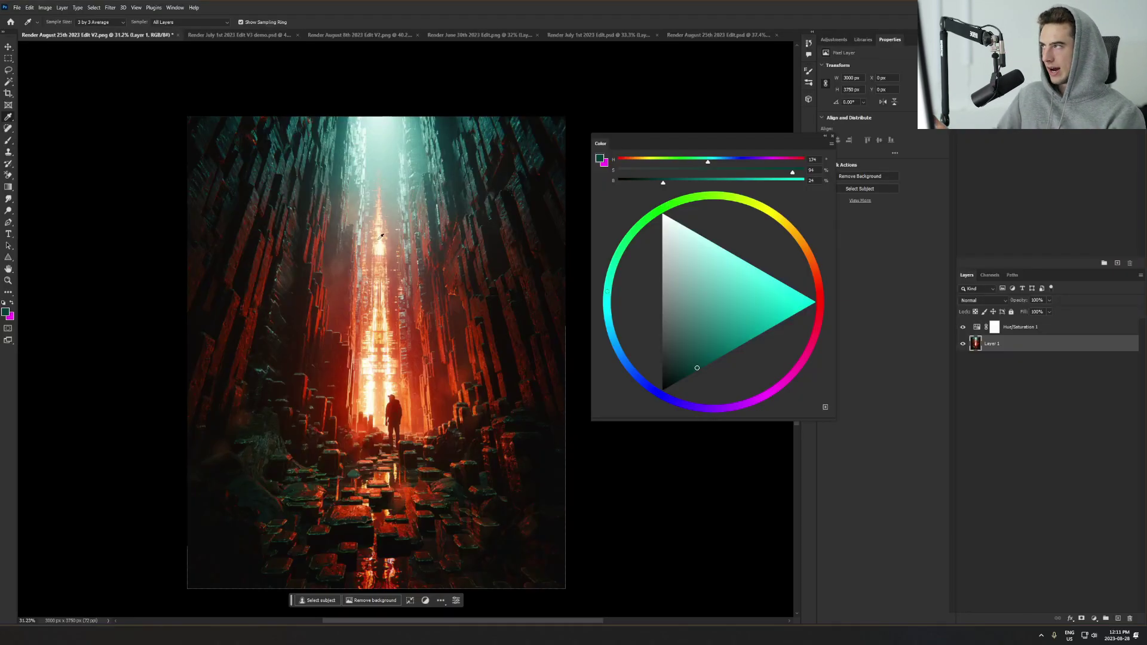
Show Render July 1st 2023 Edit V3 demo.psd in Photoshop, and view the neon tower from farther away and through the camera in Blender
click(227, 35)
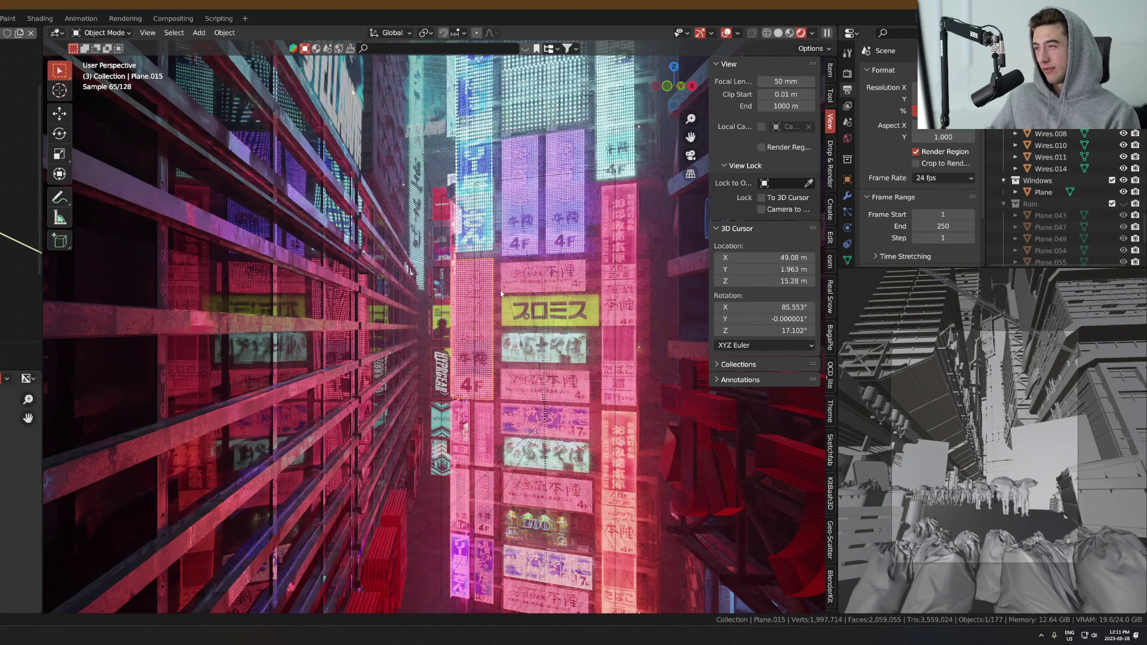
scroll(518, 322, down, 3)
scroll(518, 326, down, 2)
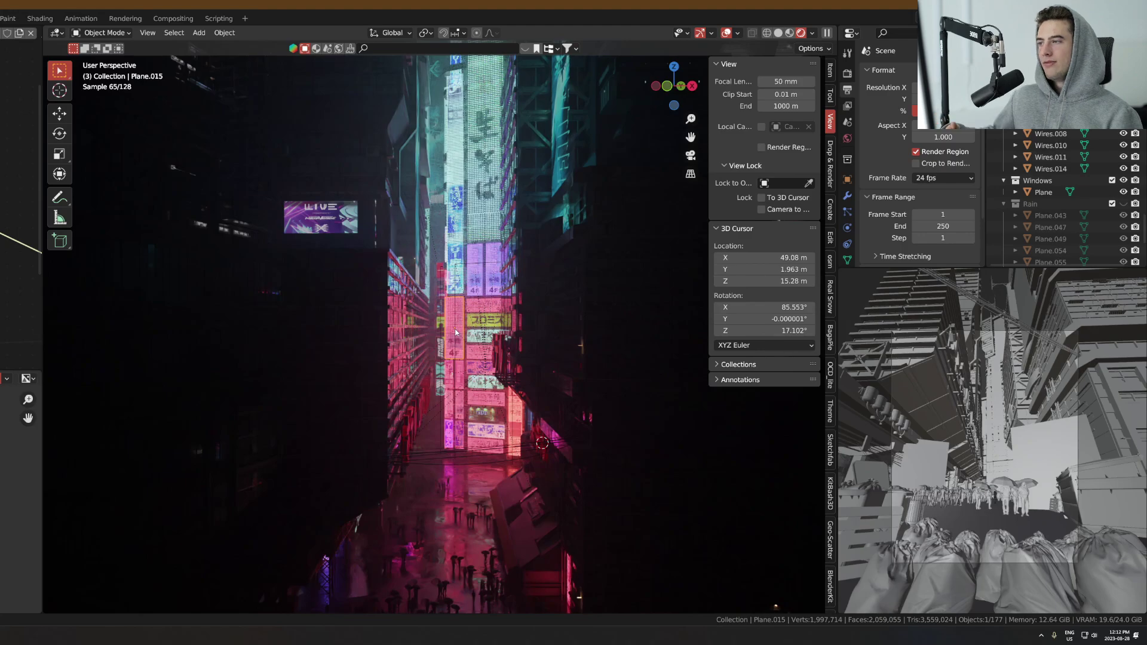
key(KP_0)
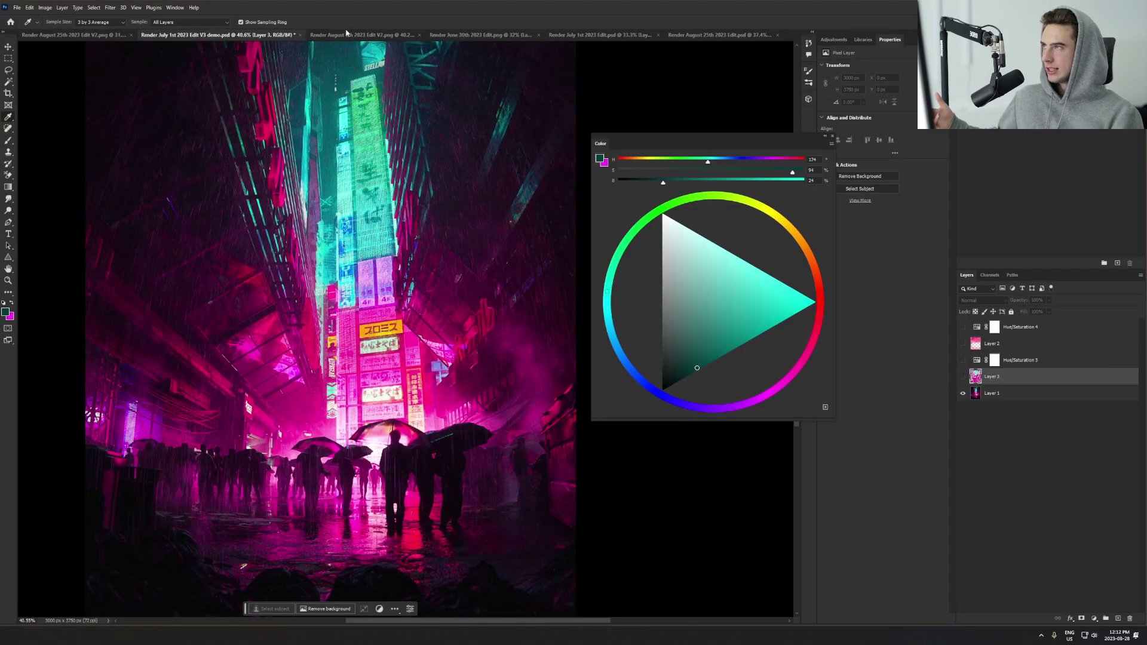
Bring up the August 8th and August 25th 2023 renders in Photoshop and switch to the August 25th scene in Blender
click(346, 34)
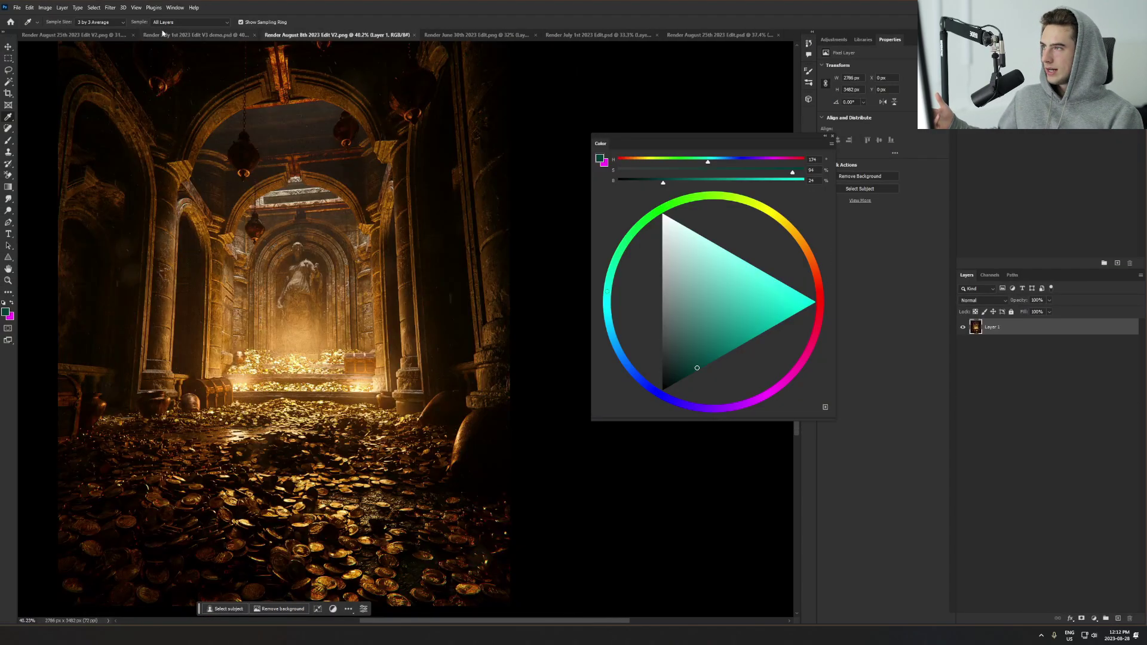
click(64, 34)
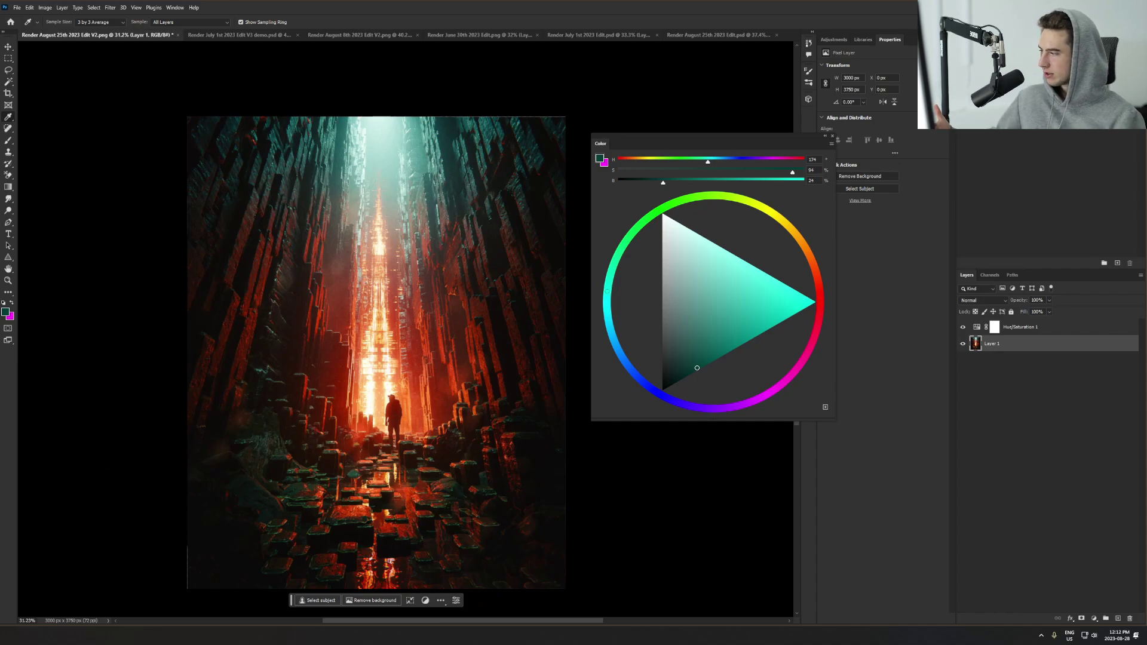
key(alt+Tab)
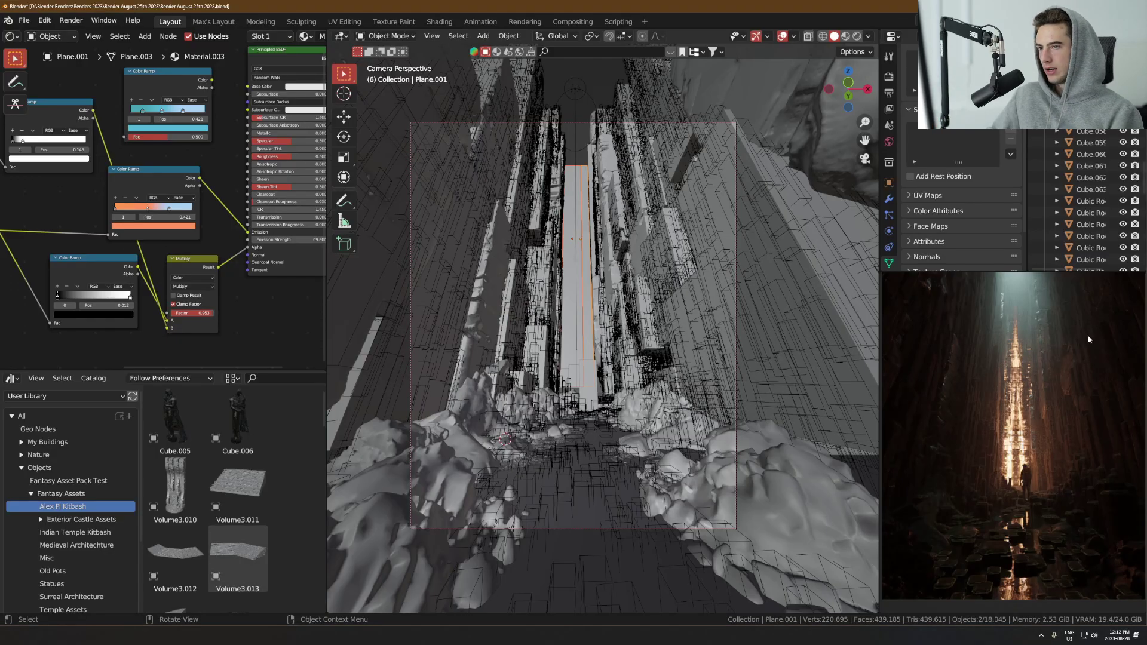
Find the orange-to-blue Color Ramp node among the texture nodes of Material.003 and shift it slightly toward the shader
scroll(231, 266, down, 5)
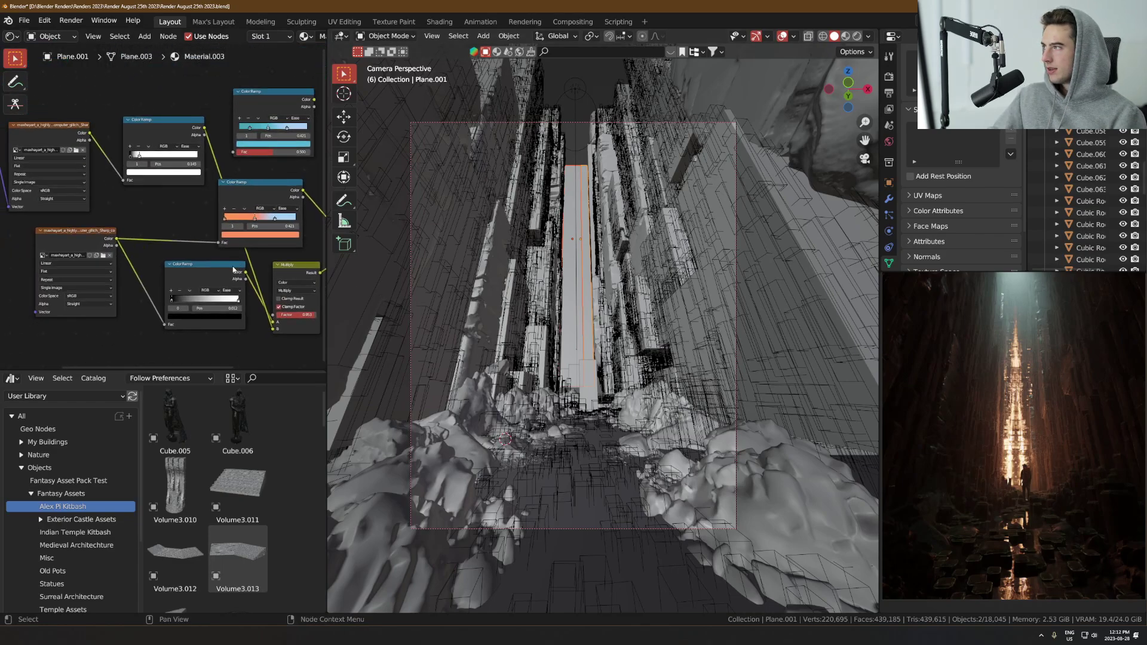
scroll(91, 227, up, 2)
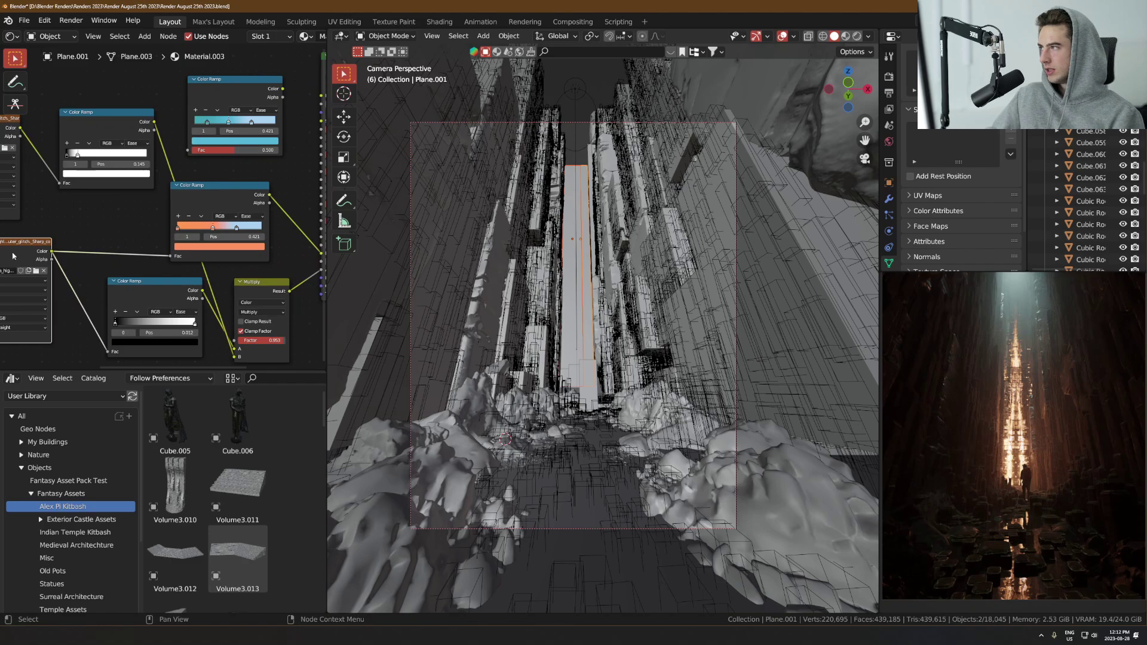
scroll(157, 202, up, 3)
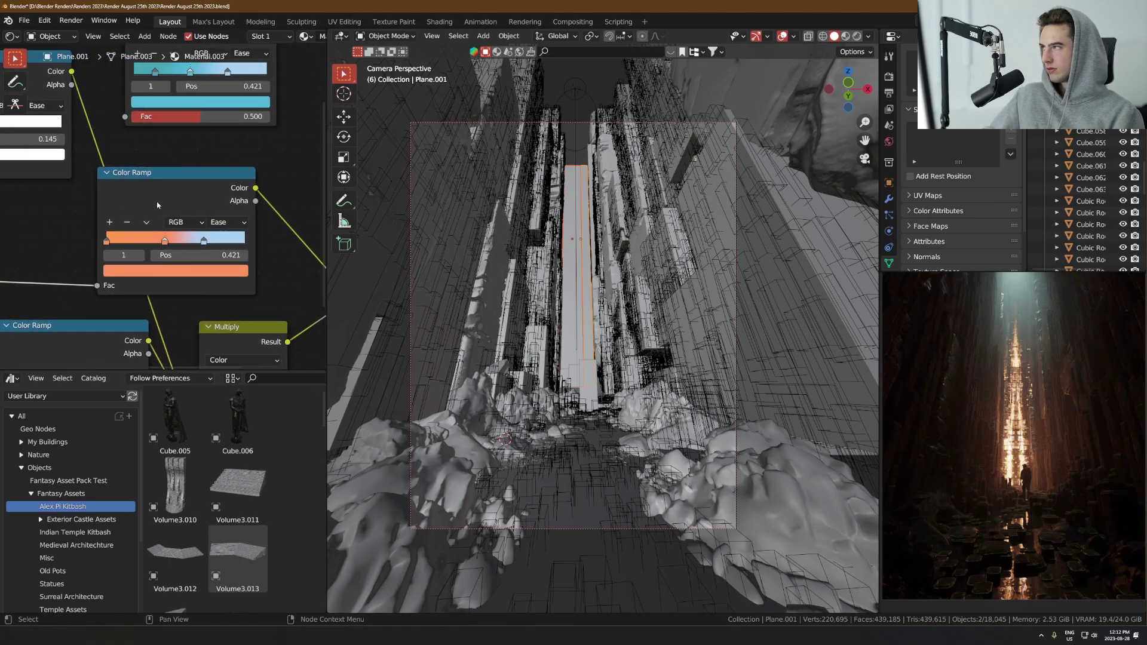
drag(157, 202, 196, 185)
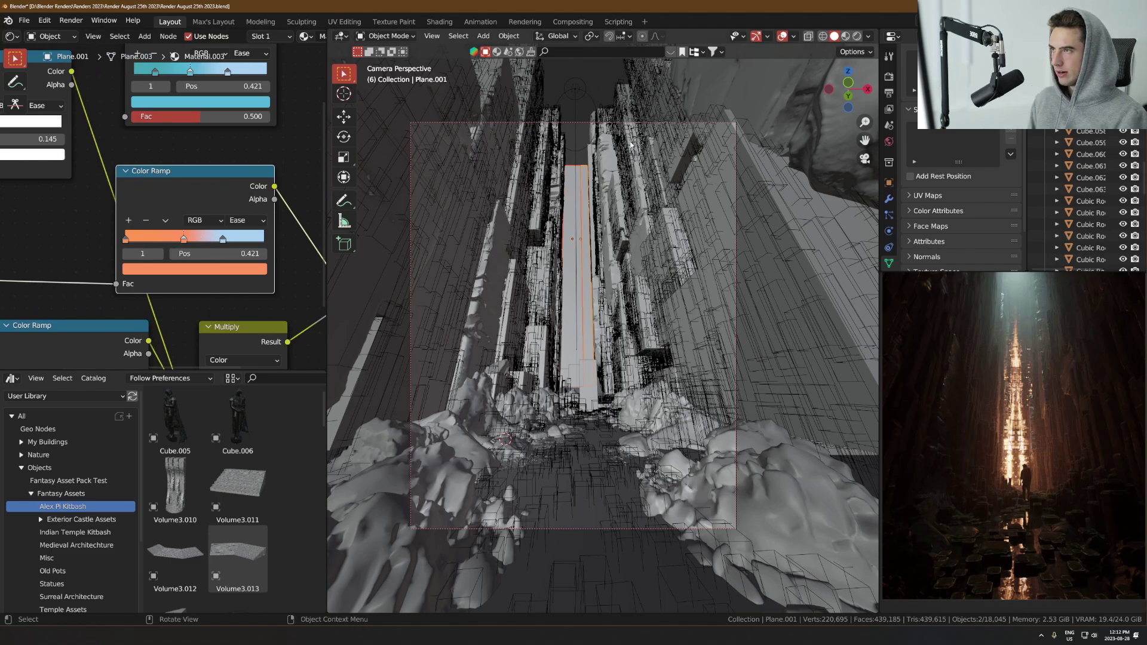
Isolate the selected glowing planes in local view and display them with Rendered shading
key(KP_Divide)
key(z)
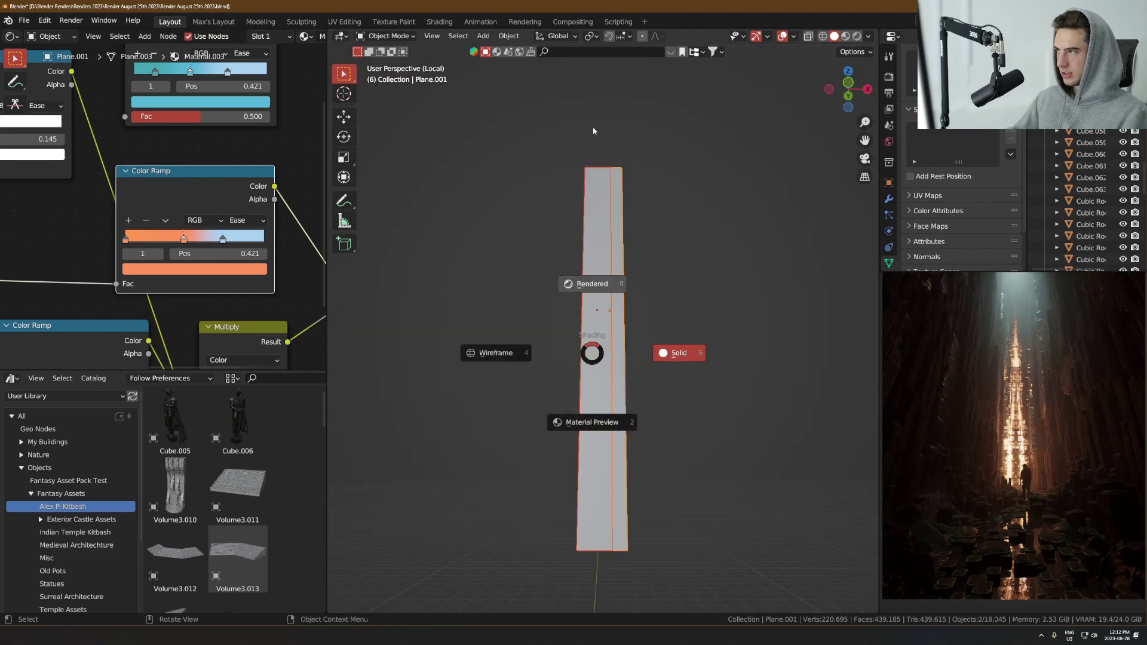
click(592, 284)
Try moving the light-blue stop 2 of the orange-to-blue Color Ramp to position 0.873
click(222, 239)
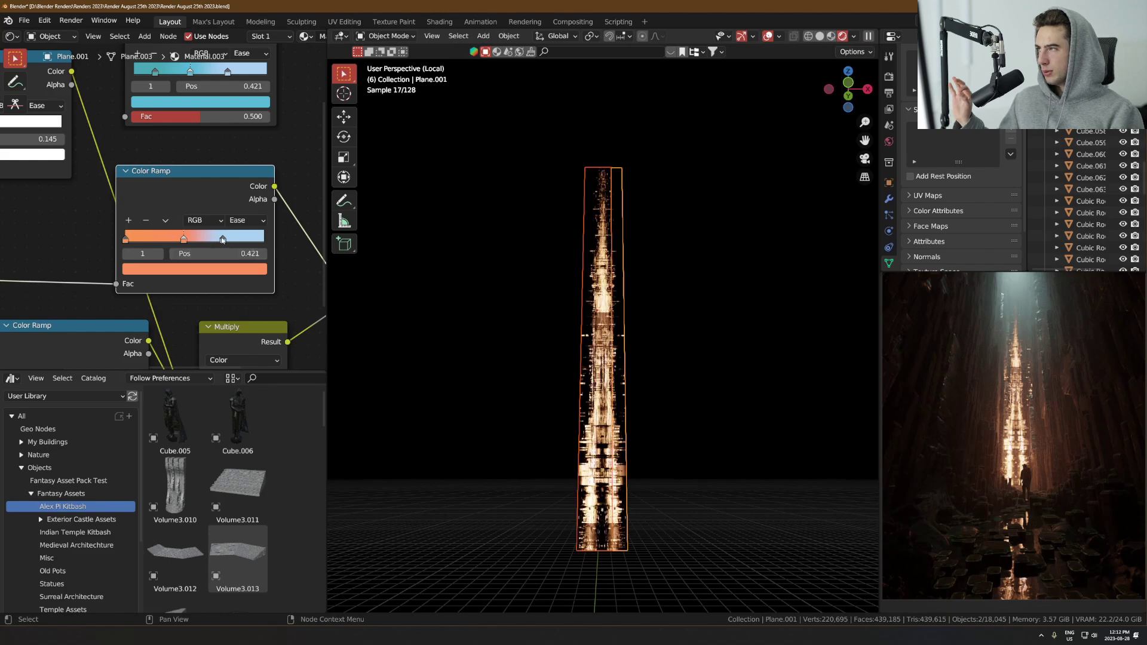
scroll(681, 440, up, 5)
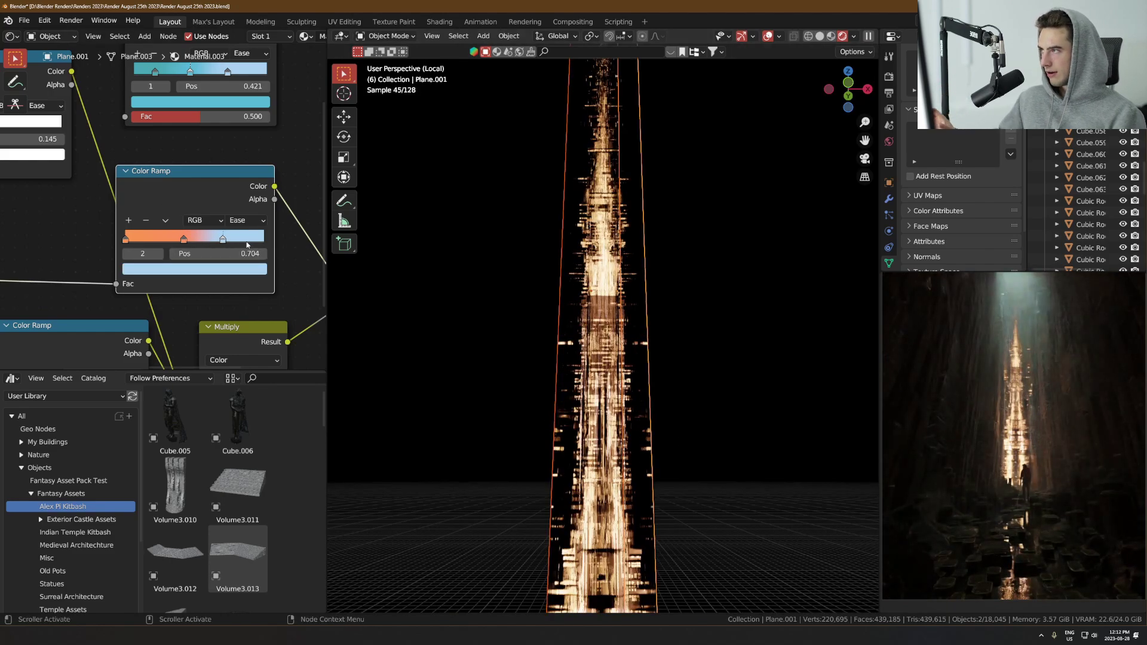
mouse_move(251, 241)
mouse_down()
mouse_move(233, 241)
mouse_move(274, 242)
mouse_up()
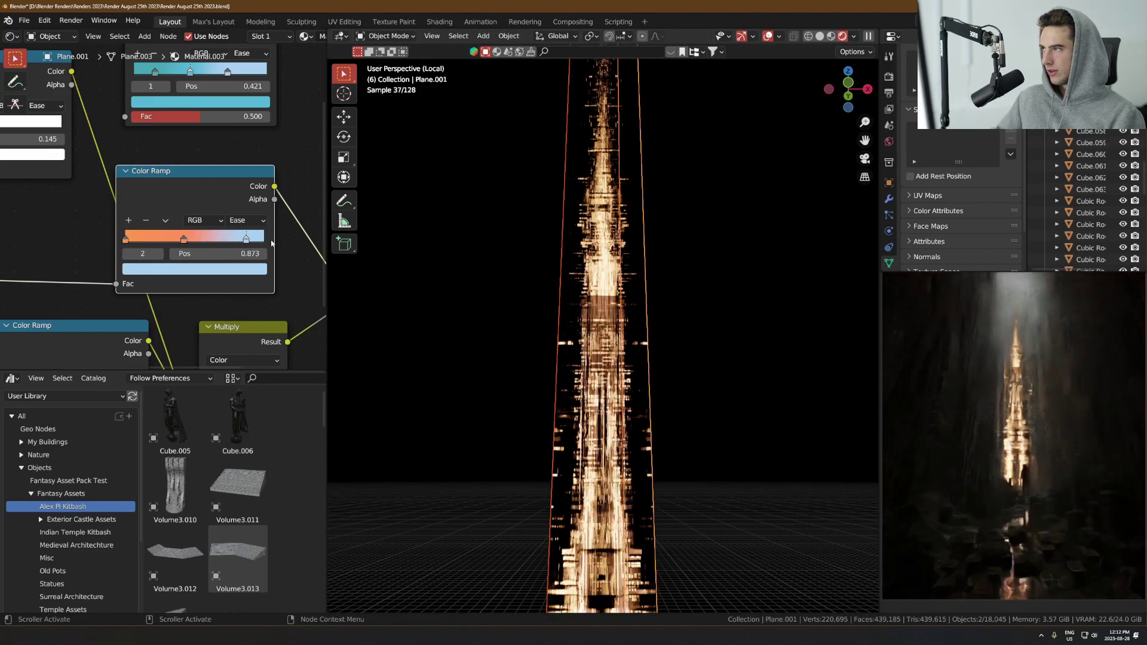
key(ctrl+z)
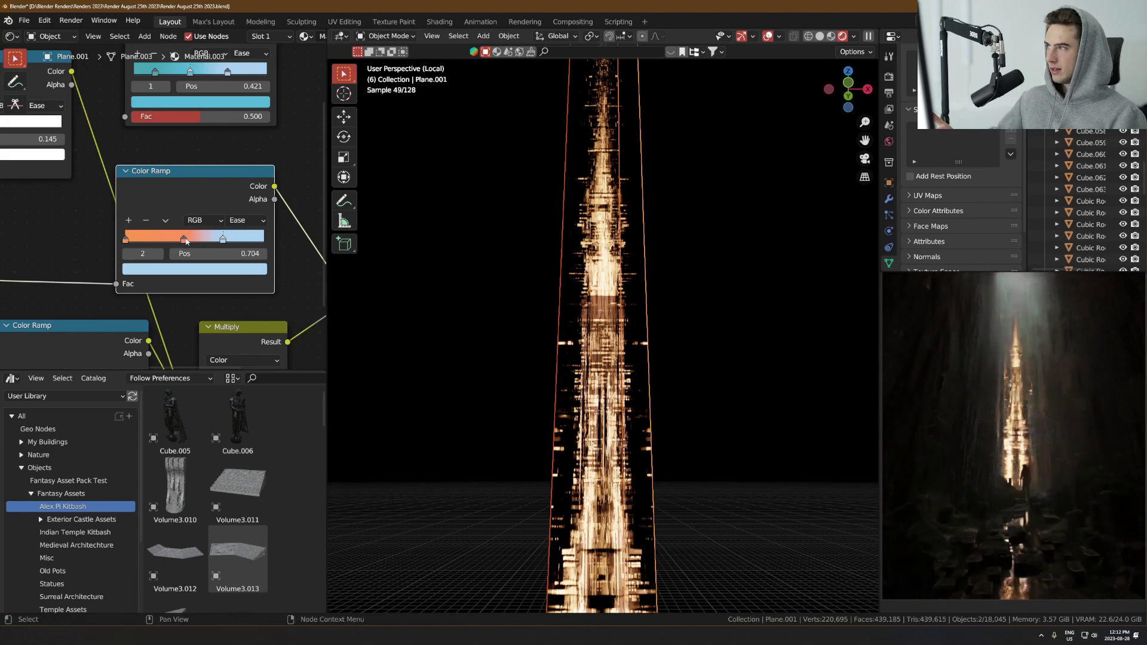
Try raising the saturation of the orange middle stop in the orange-to-blue Color Ramp to 1.000
scroll(78, 266, down, 2)
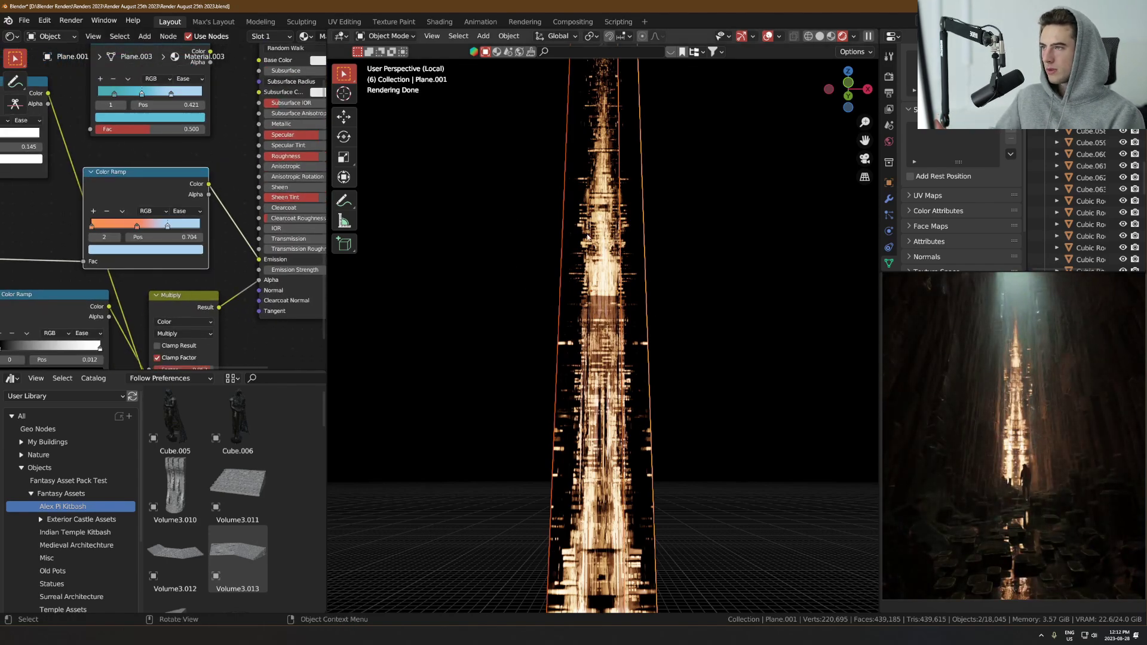
click(137, 227)
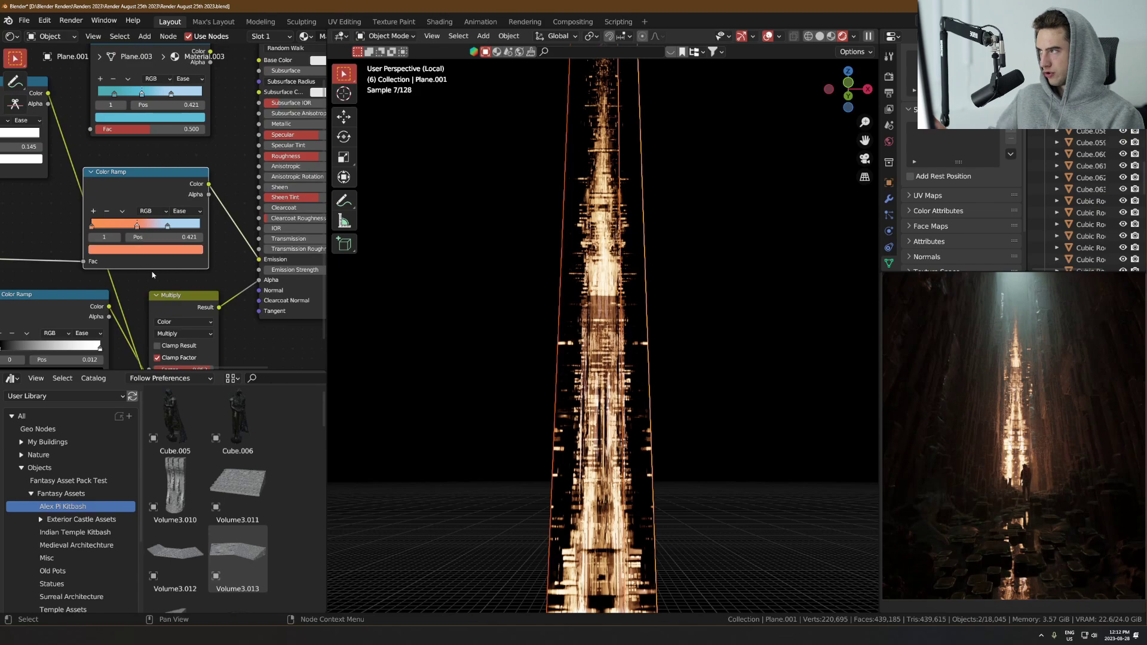
click(153, 255)
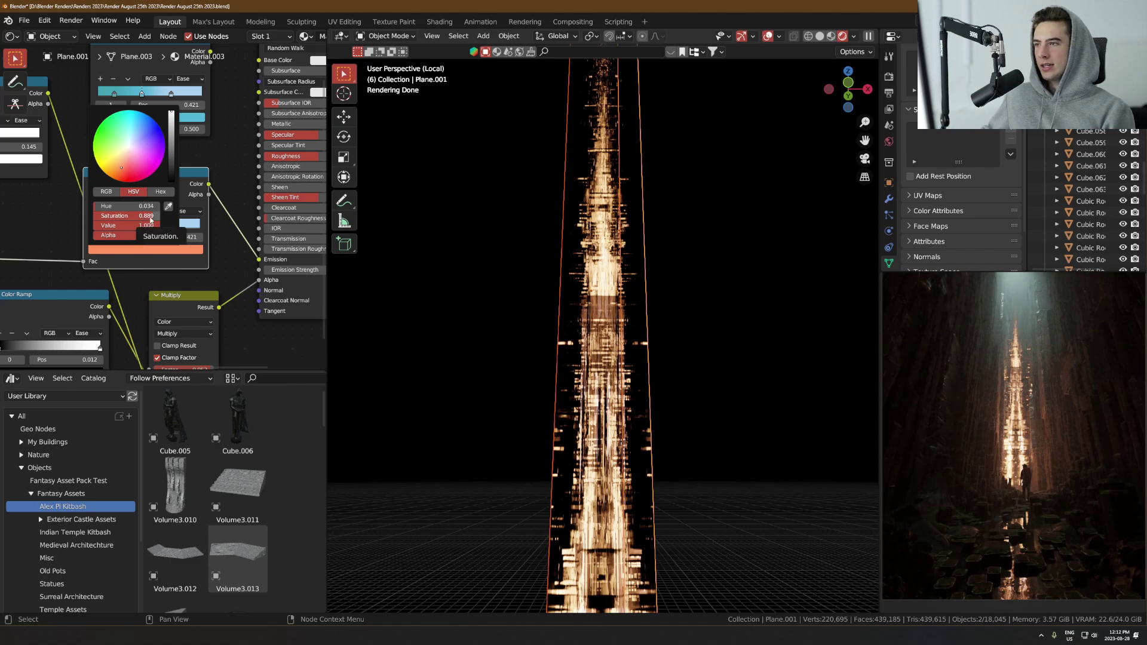
scroll(641, 370, up, 5)
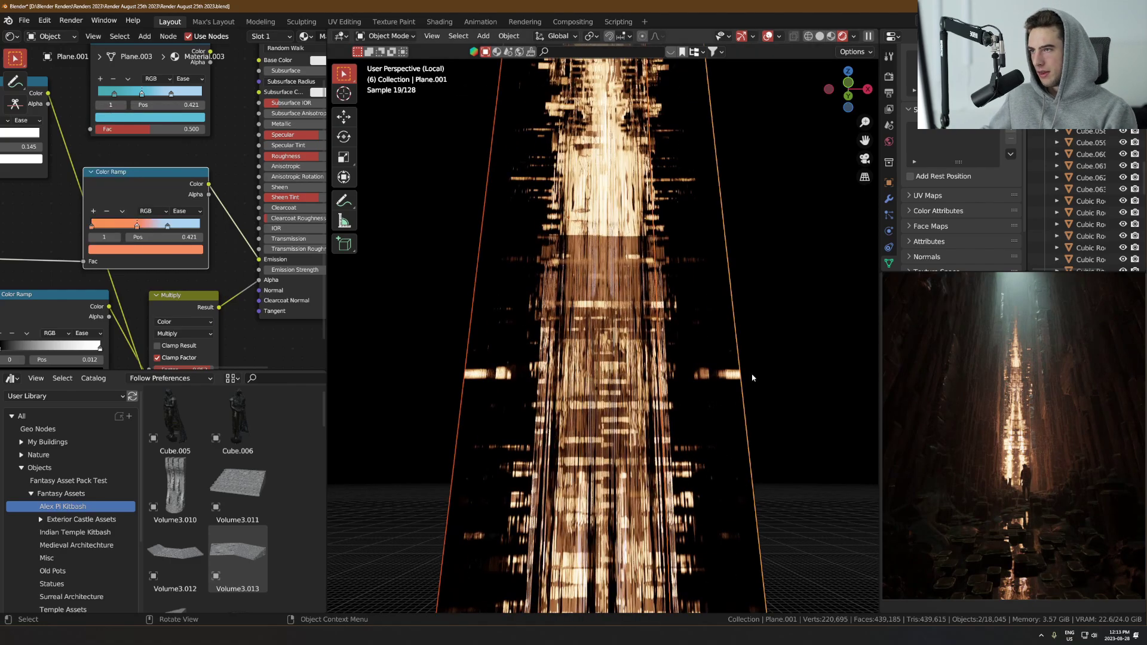
scroll(60, 252, up, 2)
click(66, 275)
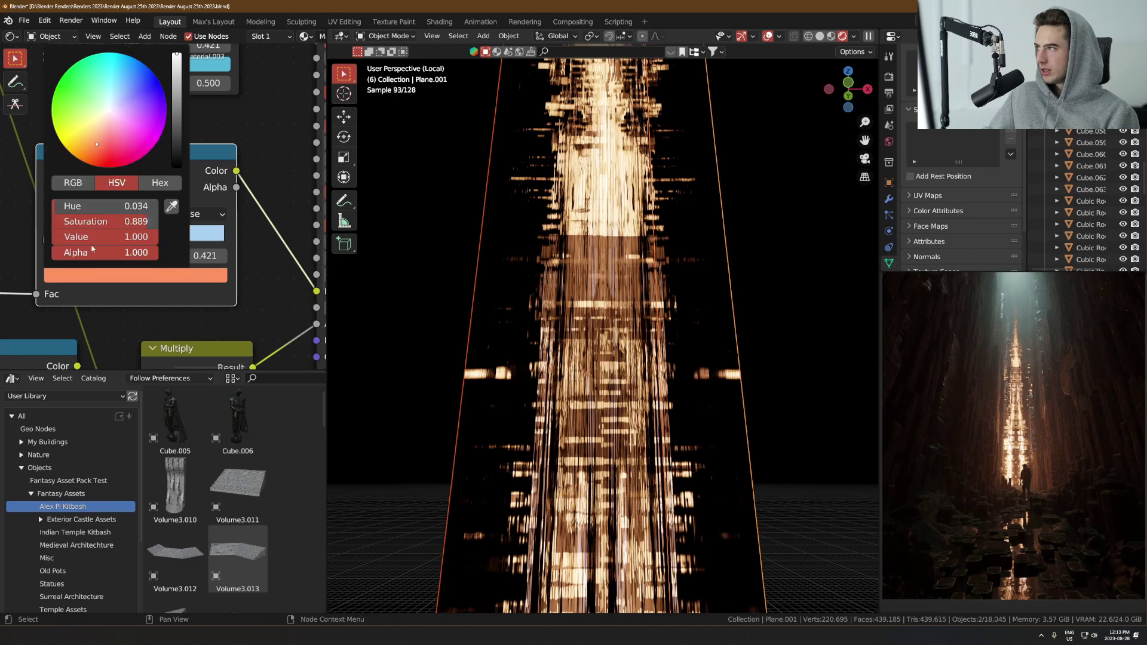
drag(96, 144, 80, 160)
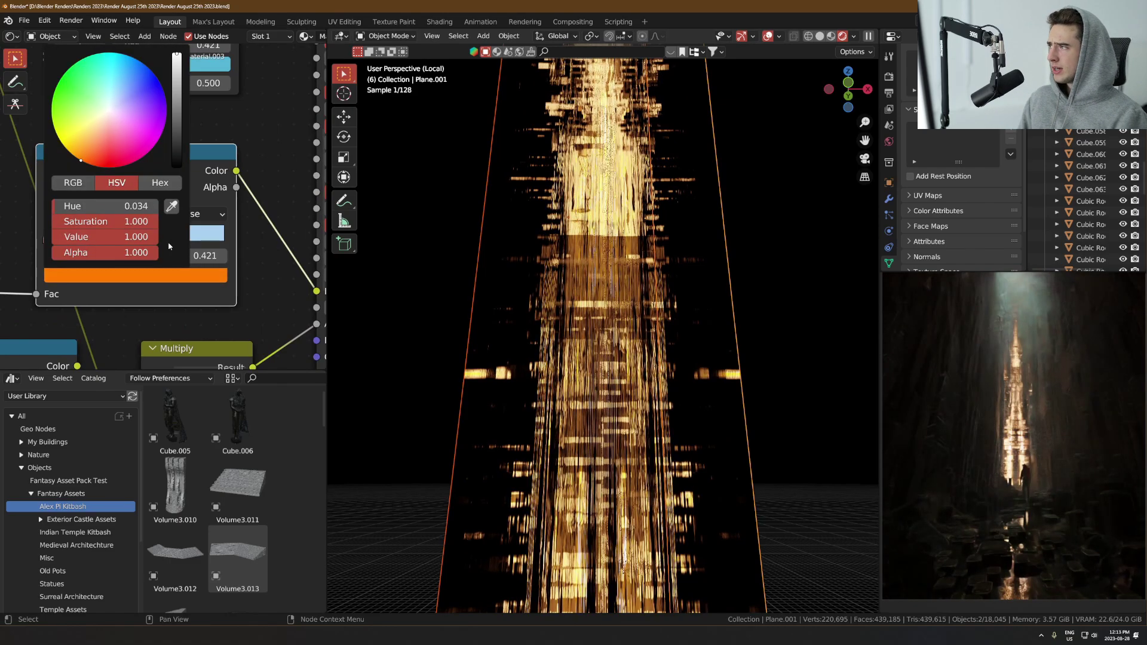
Try a Hue/Saturation/Value node with Saturation 2.000 between the Color Ramp and Emission, and undo both it and the orange stop's saturation change
key(shift+a)
text(hu)
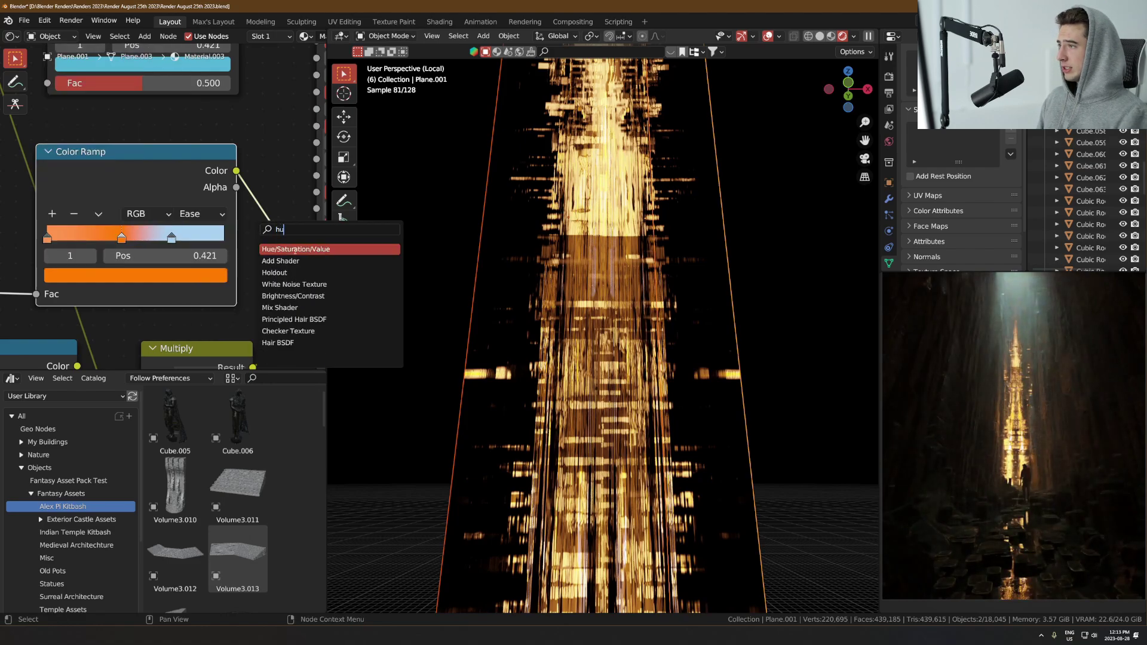
click(294, 249)
click(239, 197)
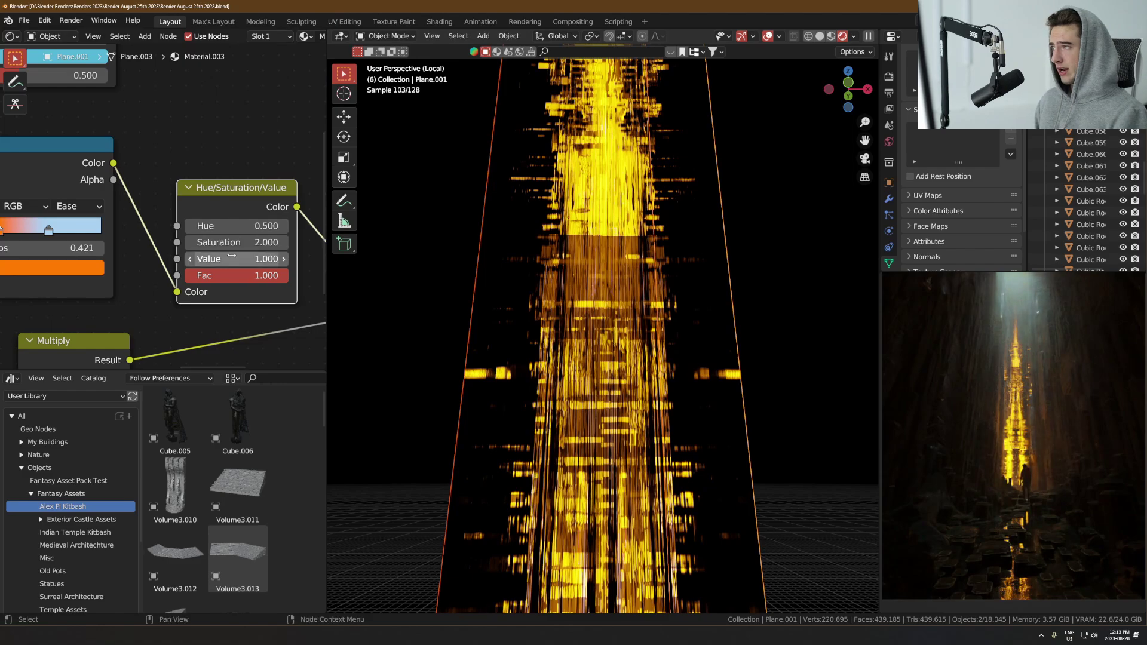
key(ctrl+z)
key(ctrl+z)
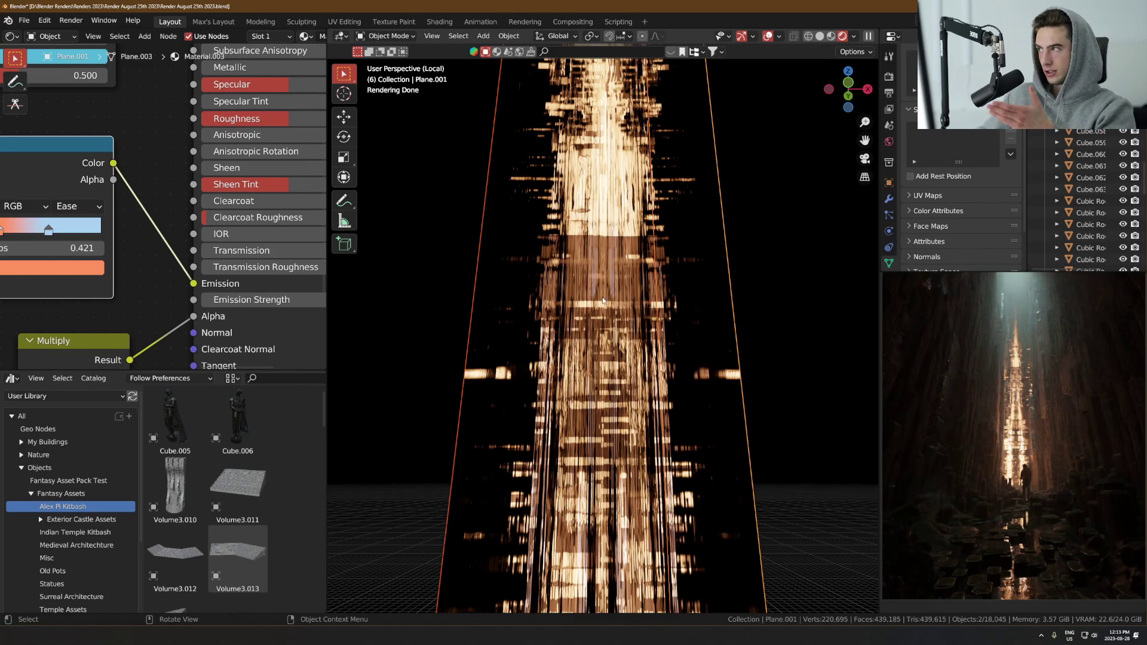
Isolate the mossy stone cube beside the scene in local view and display it with Material Preview shading
scroll(602, 301, down, 6)
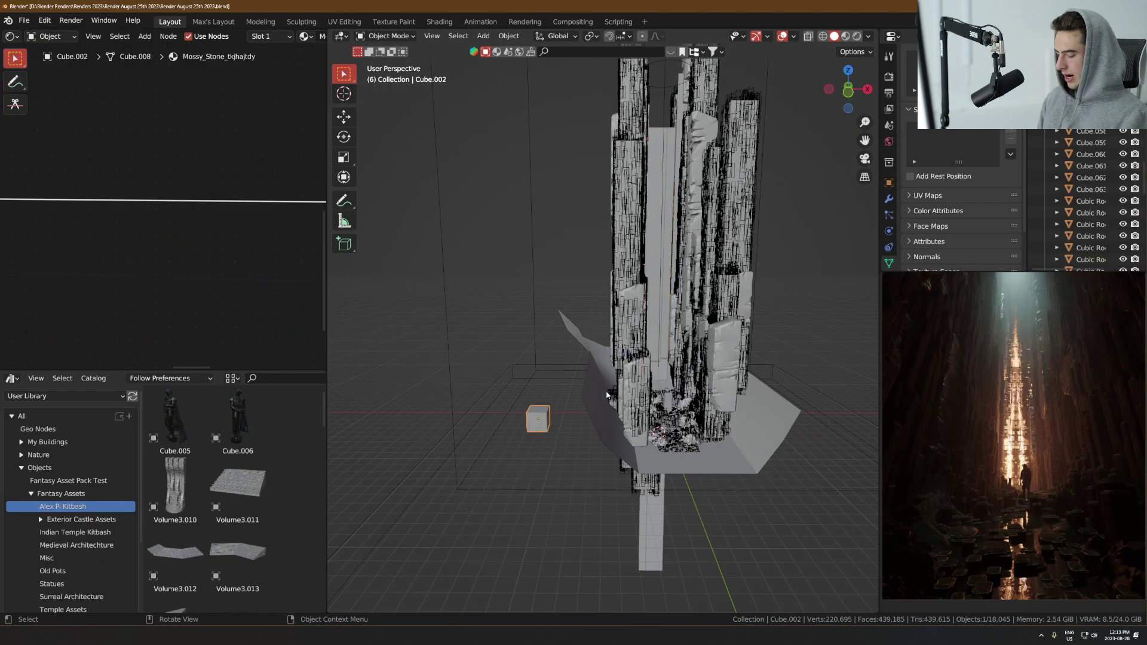
key(KP_Divide)
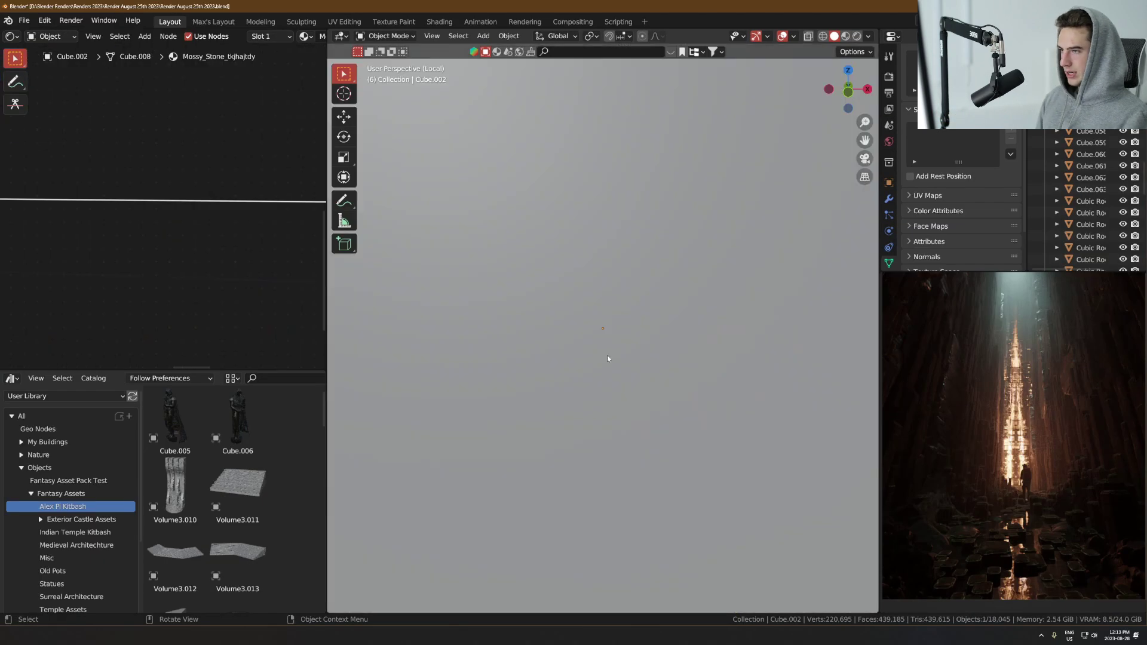
key(z)
click(614, 397)
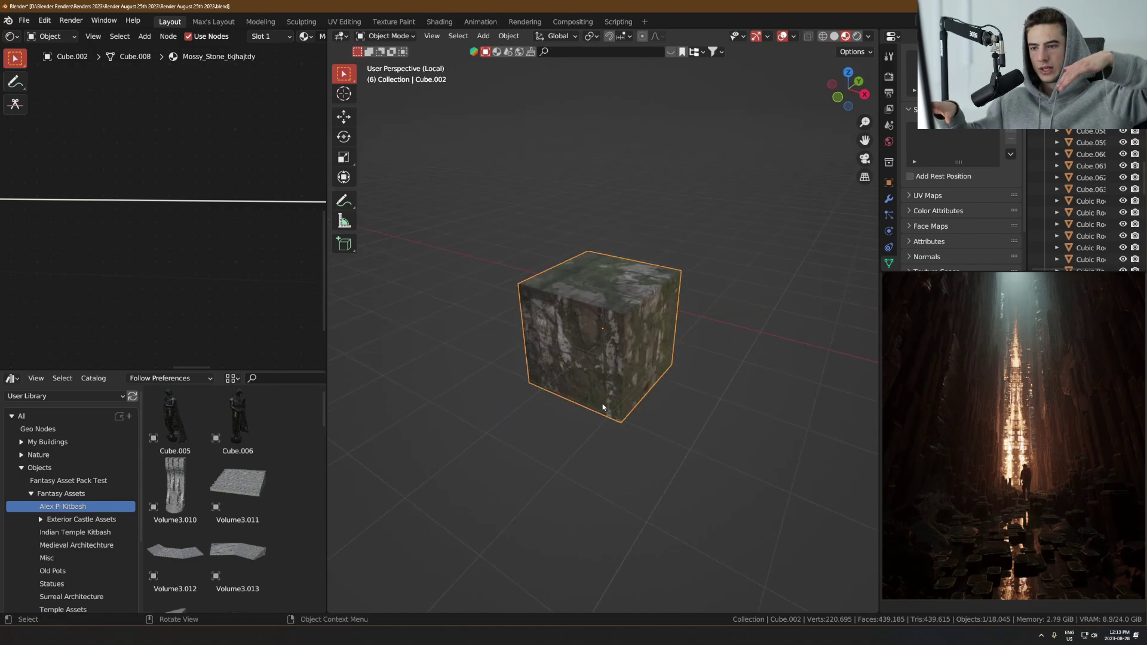
Frame the mossy stone material's nodes and select the lower Color Ramp node wired into the Principled shader
scroll(603, 407, up, 6)
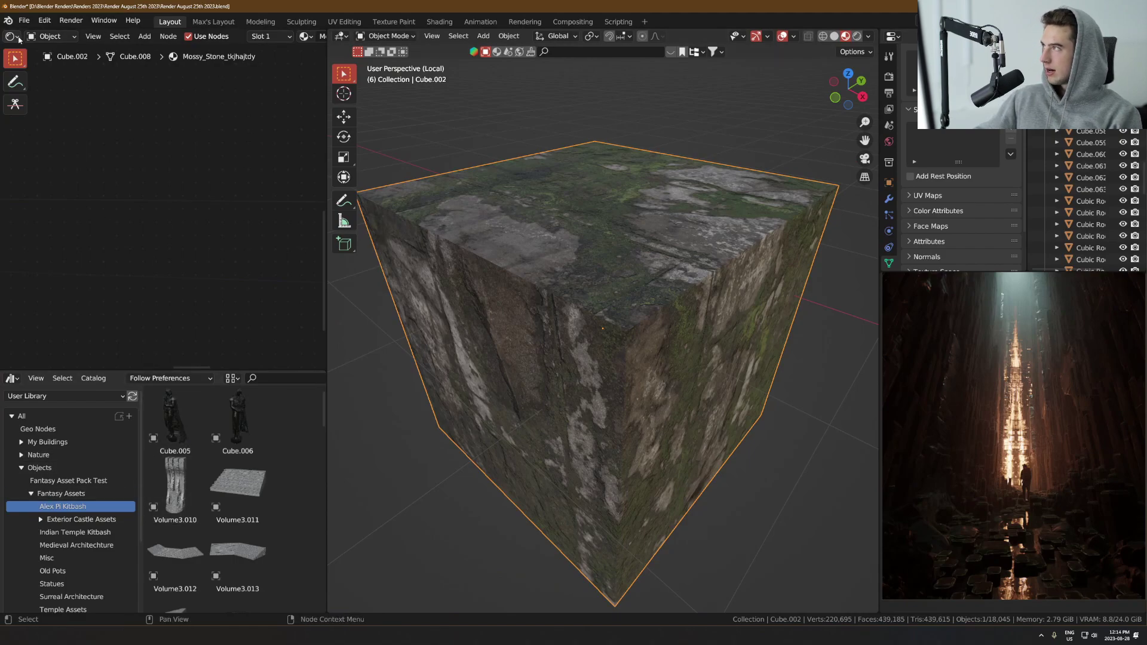
key(Home)
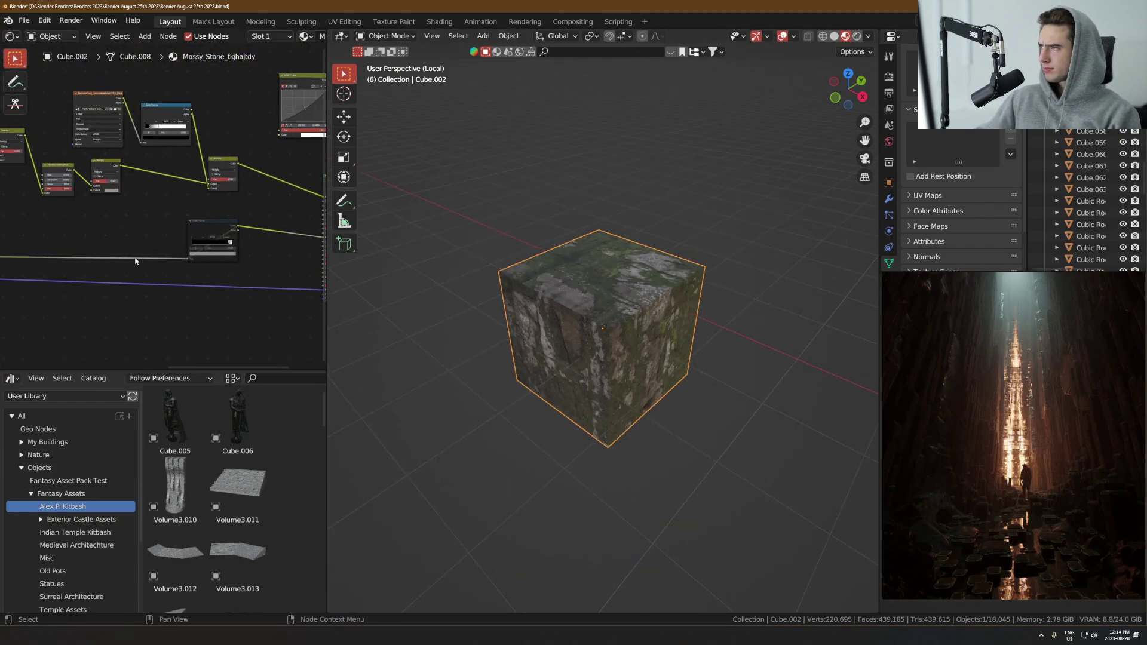
click(82, 235)
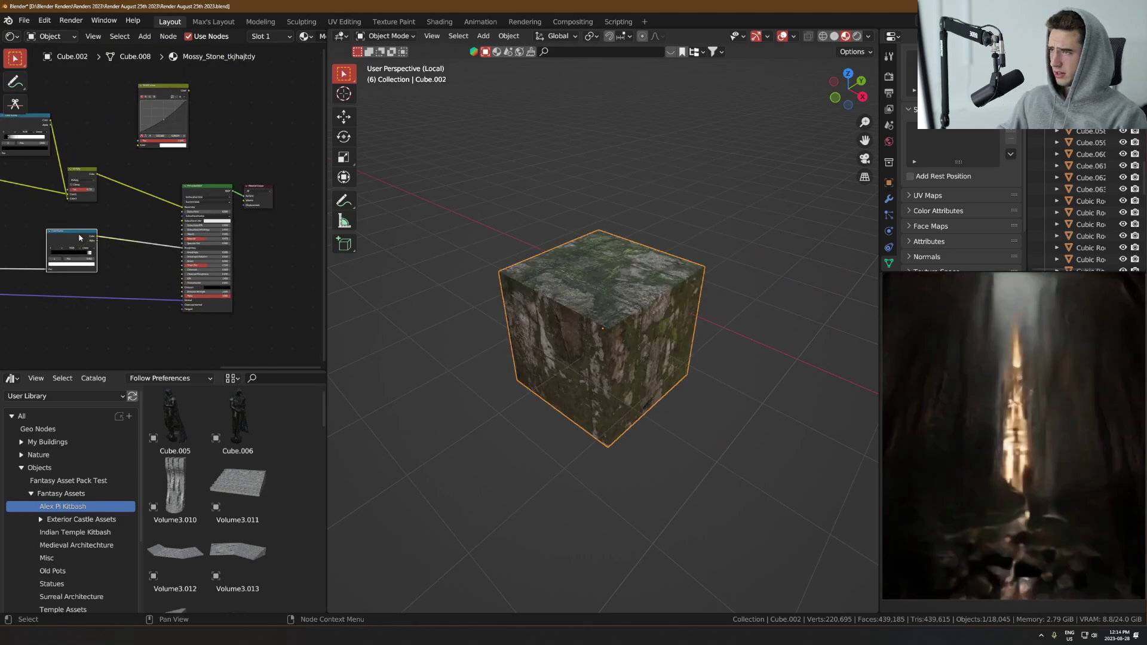
Examine the mix of green moss and gray-brown stone colors on the cube's top face, up close and from a distance
scroll(762, 360, up, 10)
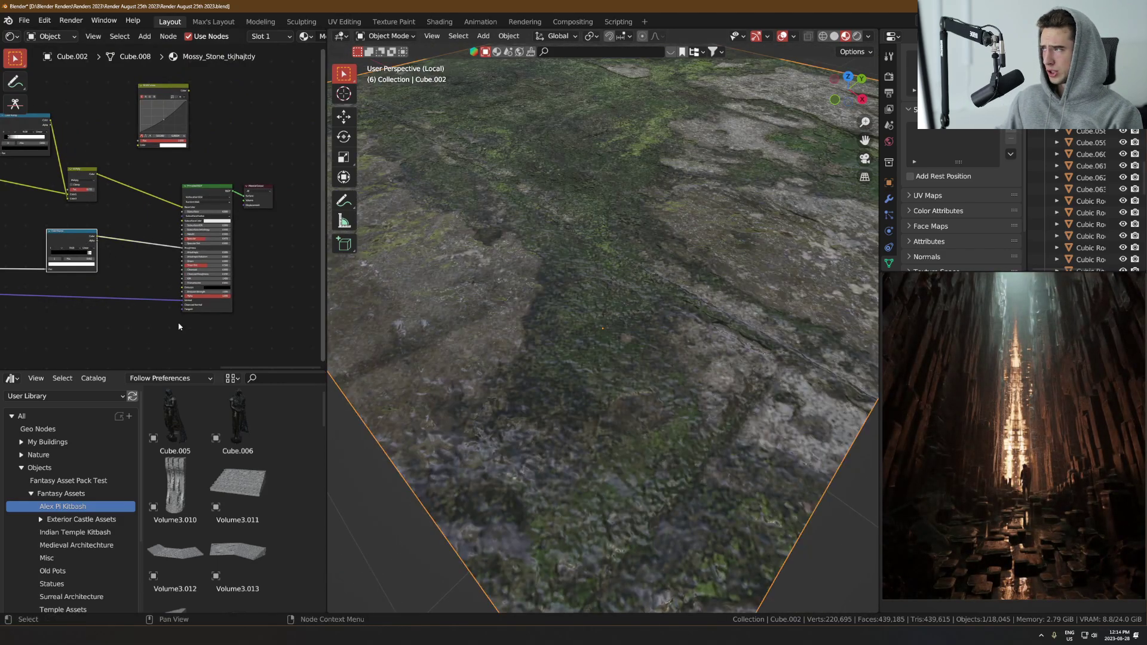
scroll(627, 278, down, 5)
scroll(627, 278, down, 1)
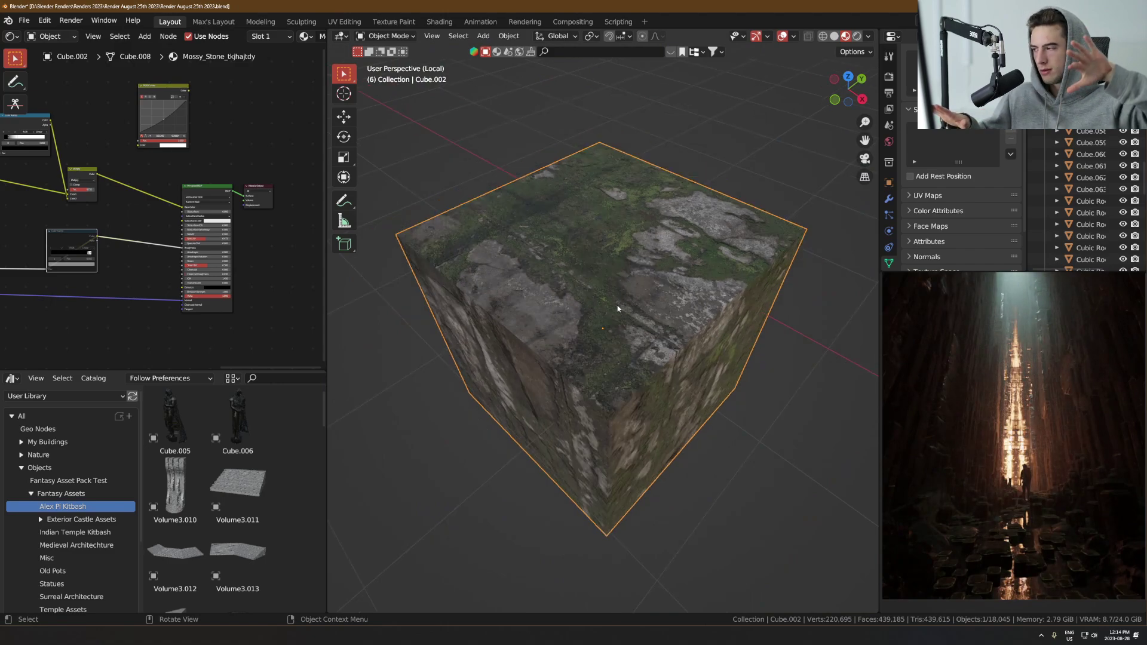
drag(634, 268, 649, 238)
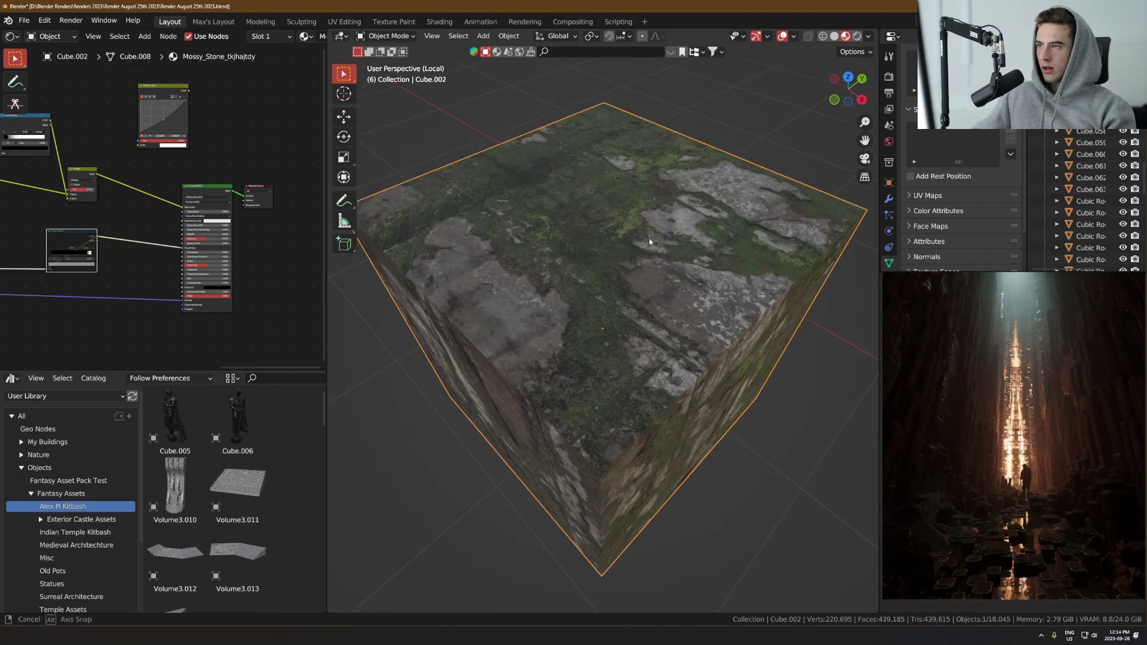
scroll(618, 263, up, 2)
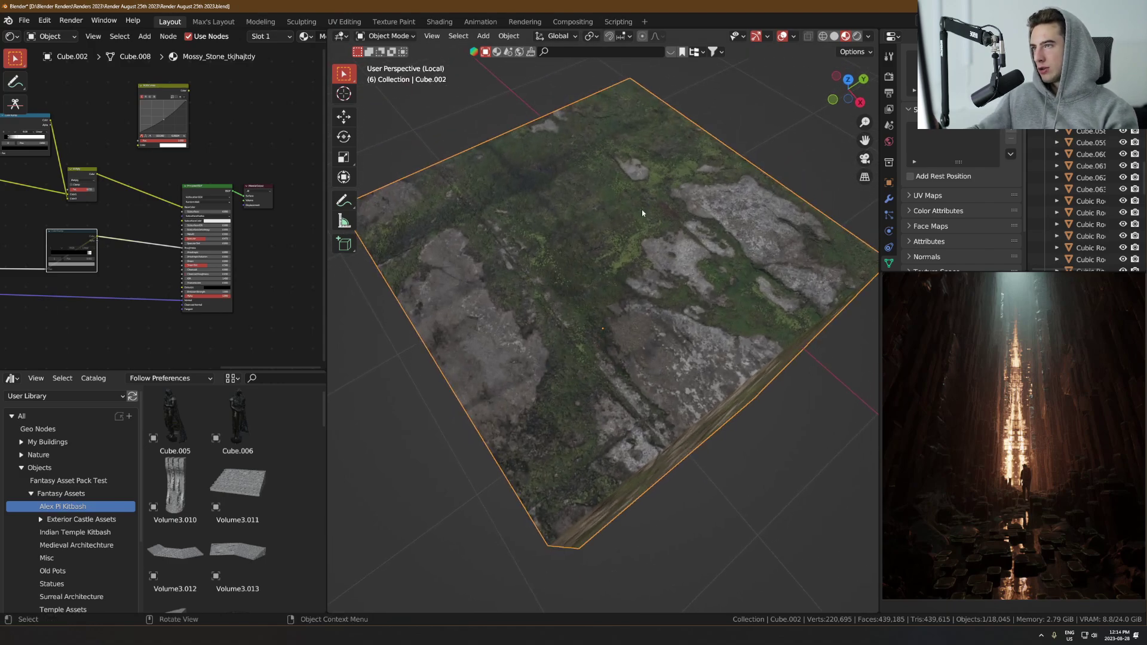
scroll(629, 256, up, 2)
drag(629, 255, 620, 297)
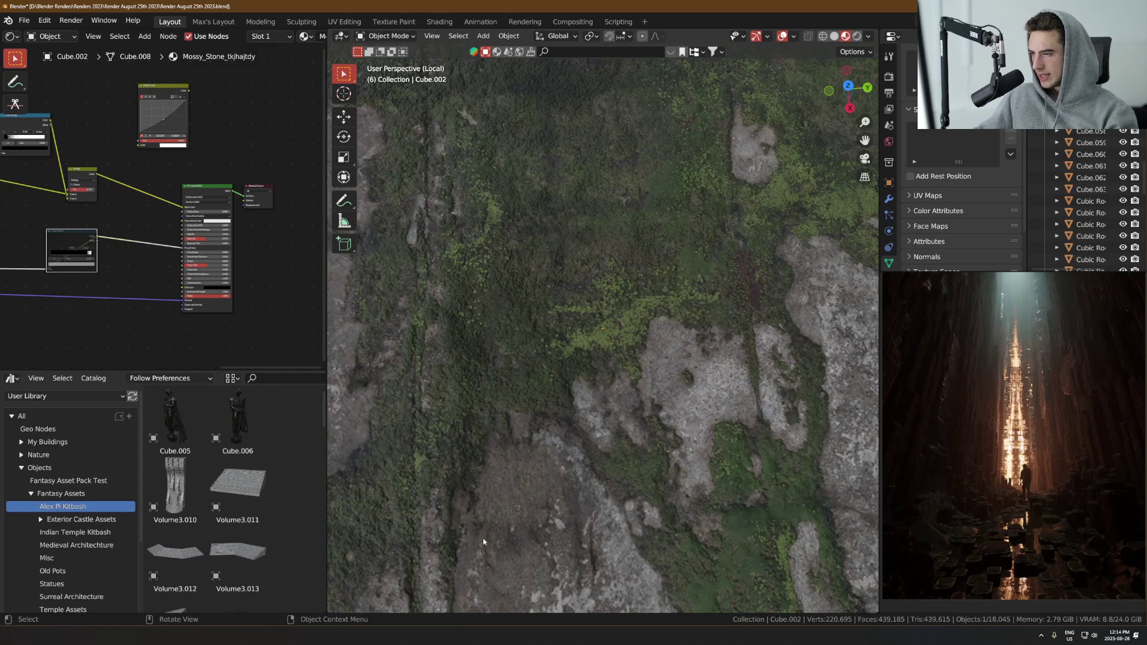
scroll(497, 498, down, 6)
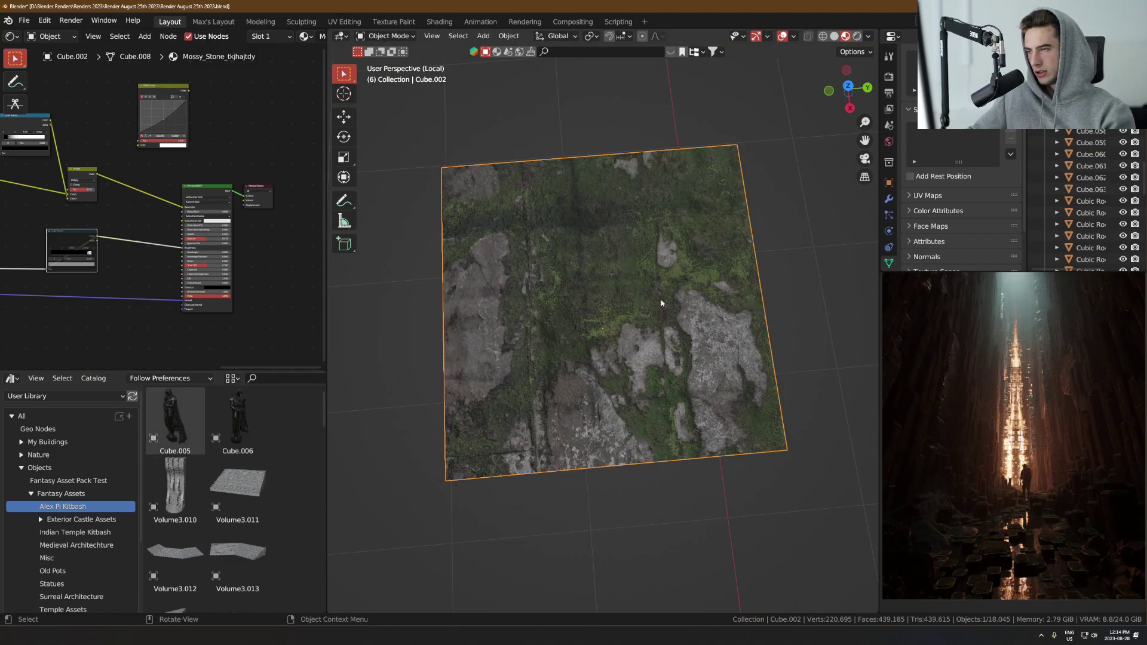
drag(585, 264, 658, 278)
scroll(658, 278, down, 3)
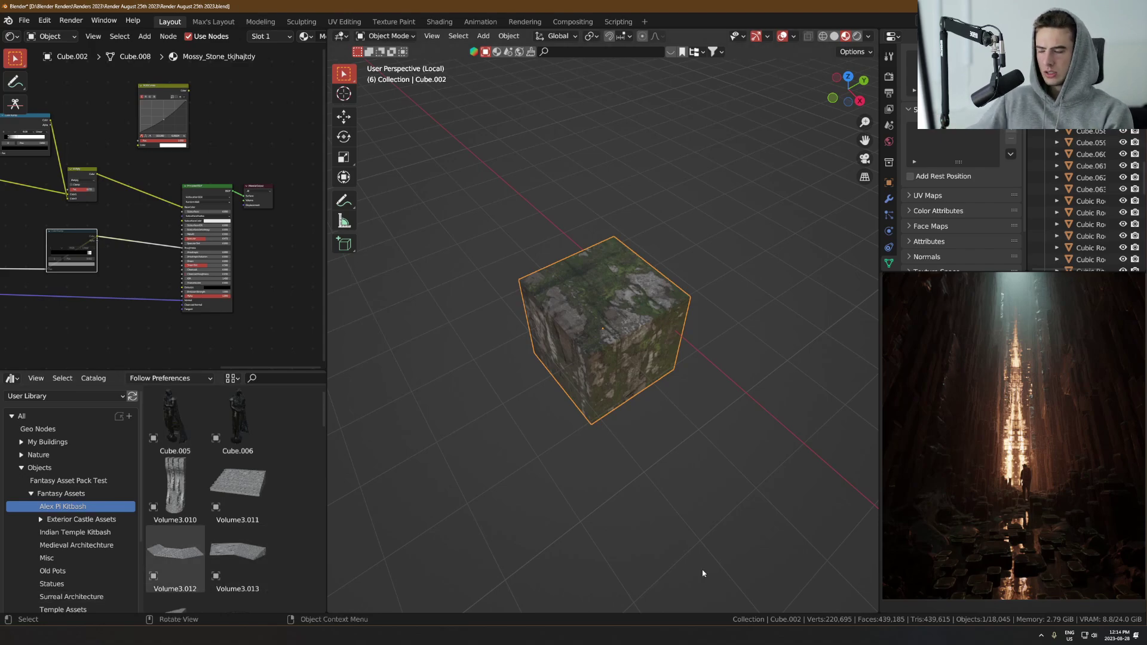
Switch to Photoshop and examine the green and red tones on the foreground rocks of the August 25th 2023 render
key(alt+Tab)
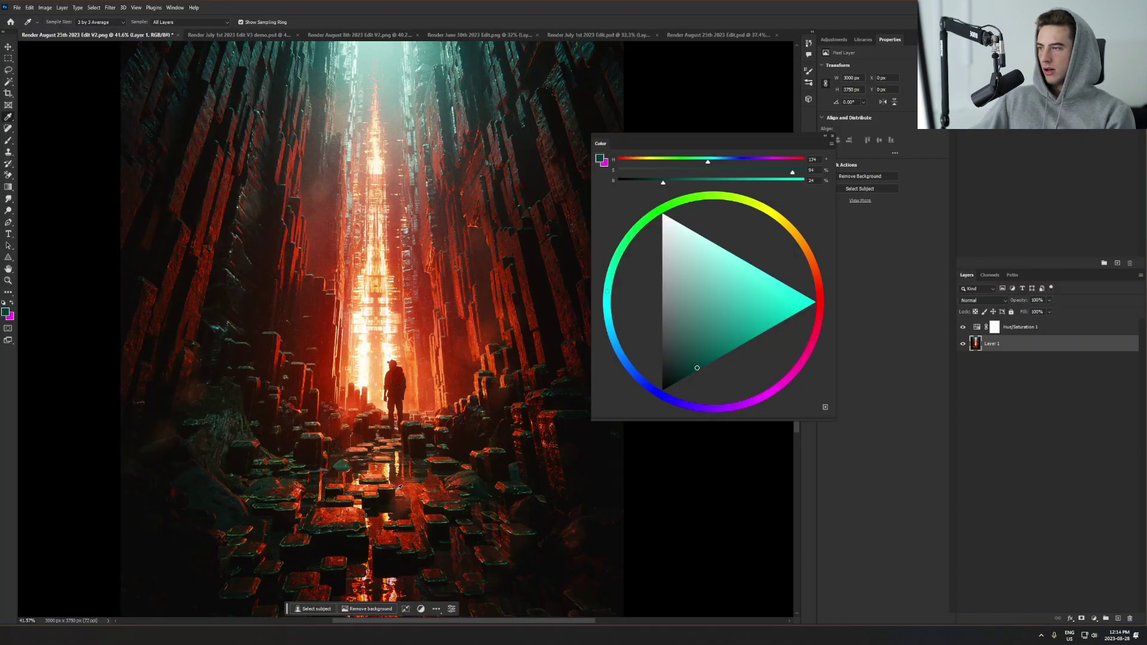
scroll(335, 538, up, 5)
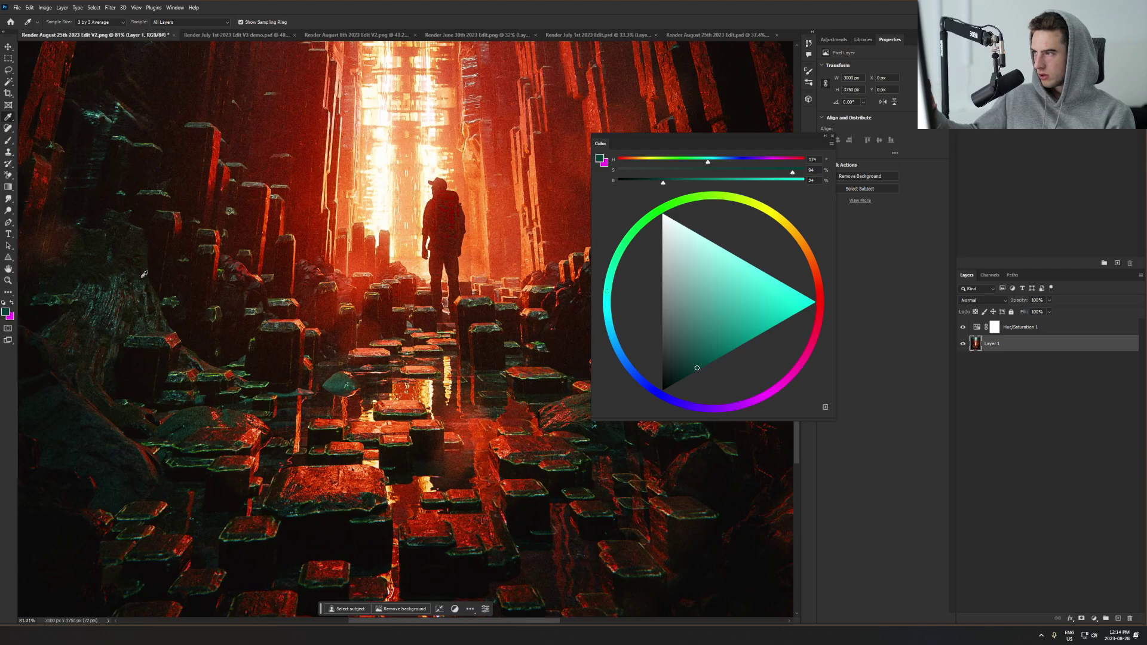
scroll(290, 510, up, 2)
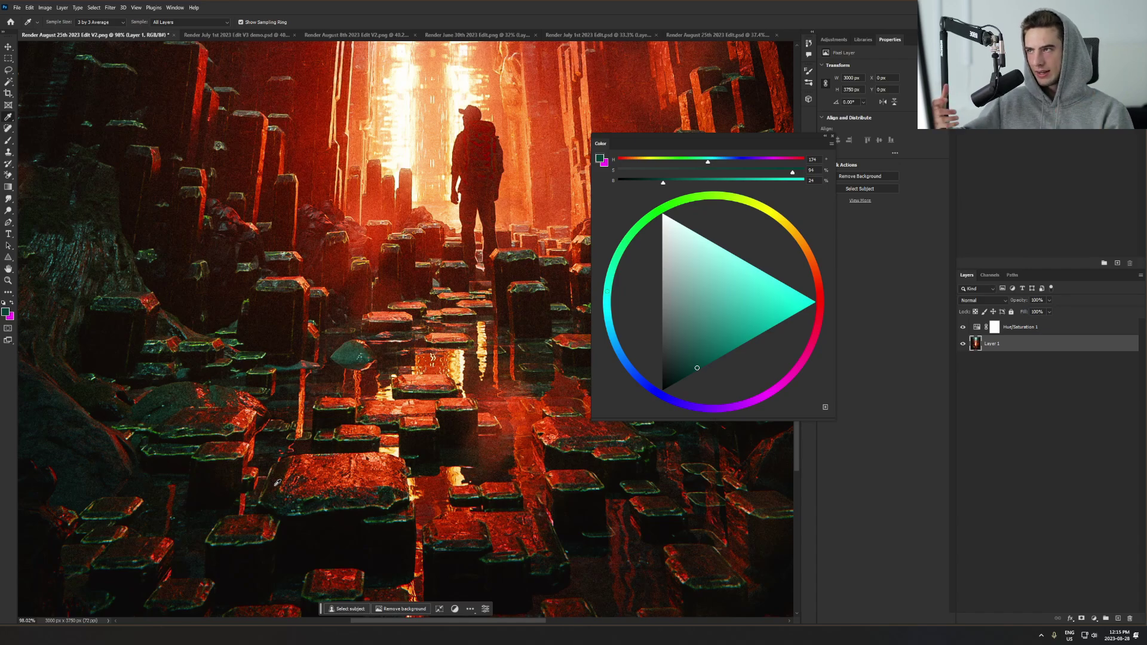
scroll(284, 412, down, 4)
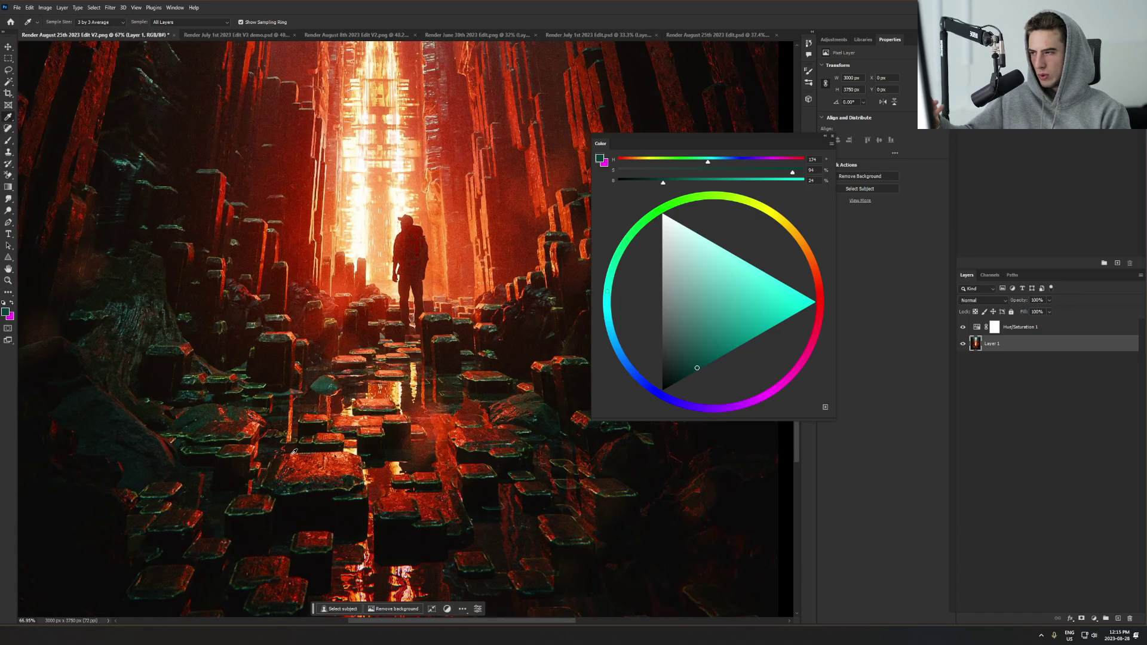
scroll(322, 436, up, 3)
scroll(302, 452, up, 1)
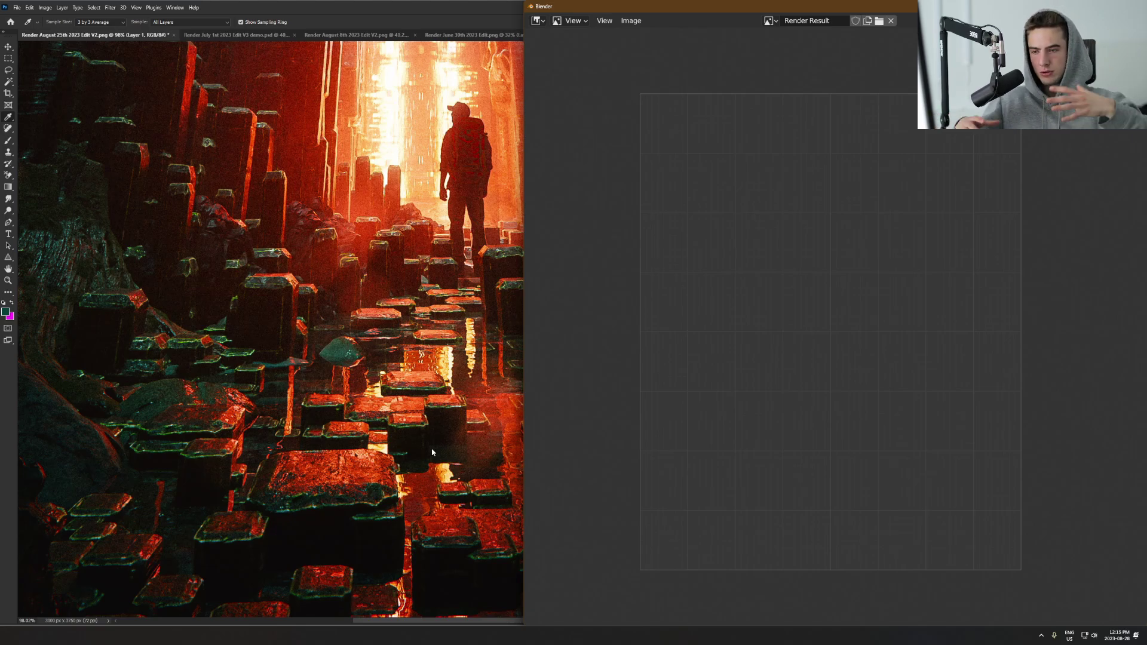
Compare the rocks' colors with the teal and red scheme of the whole August 25th 2023 composition
scroll(331, 296, down, 3)
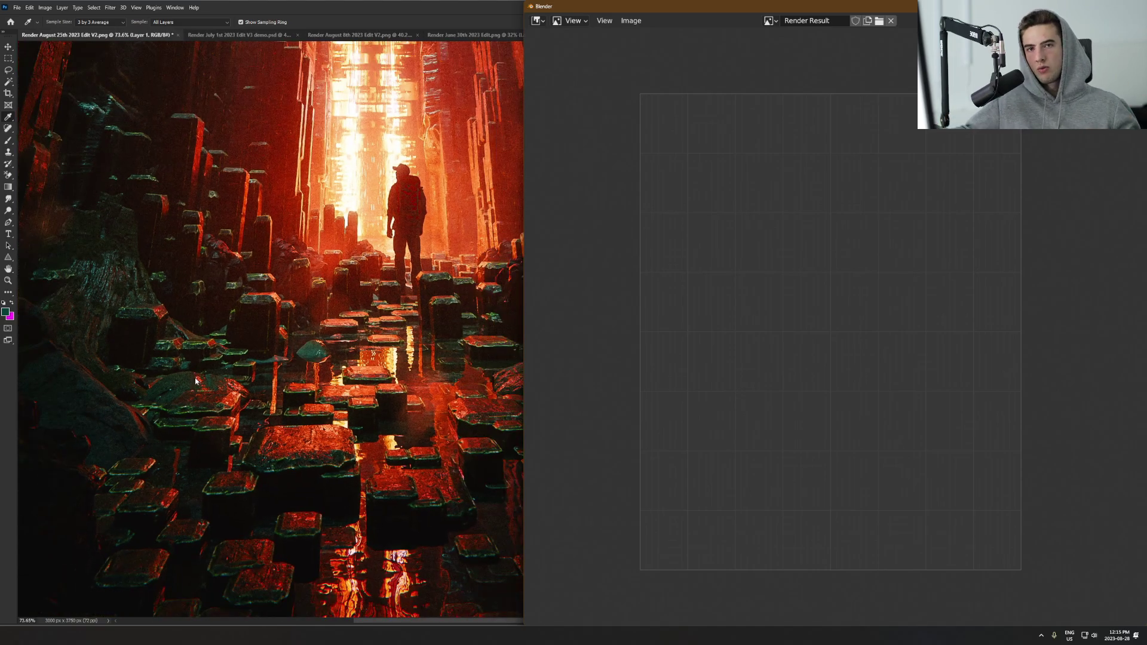
scroll(214, 325, down, 5)
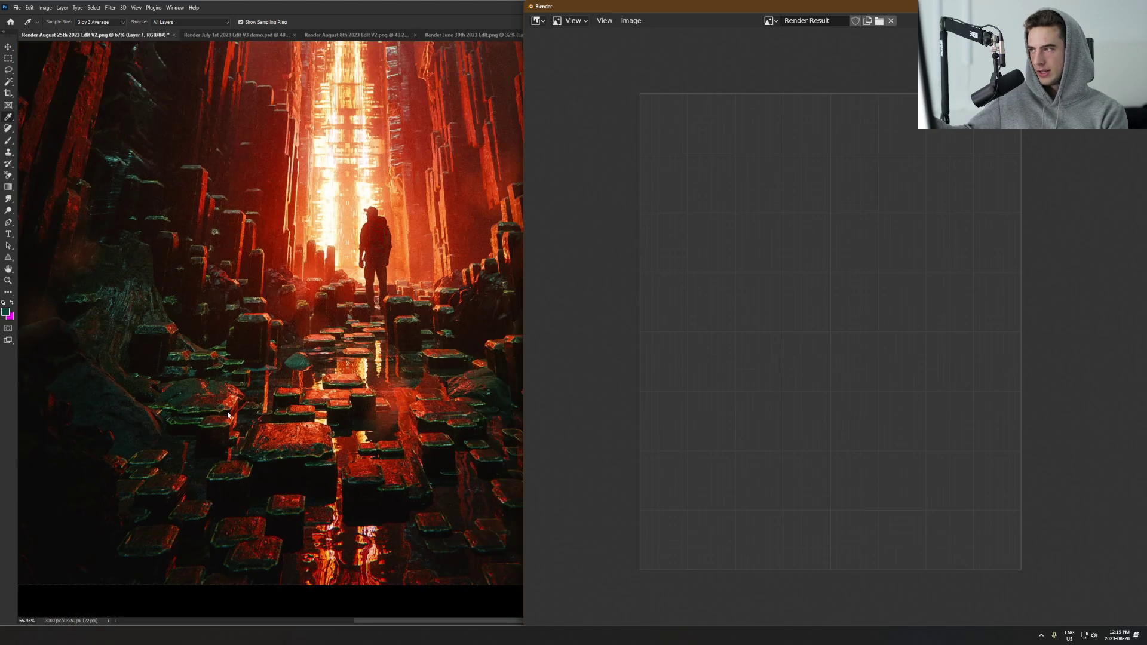
scroll(255, 293, up, 3)
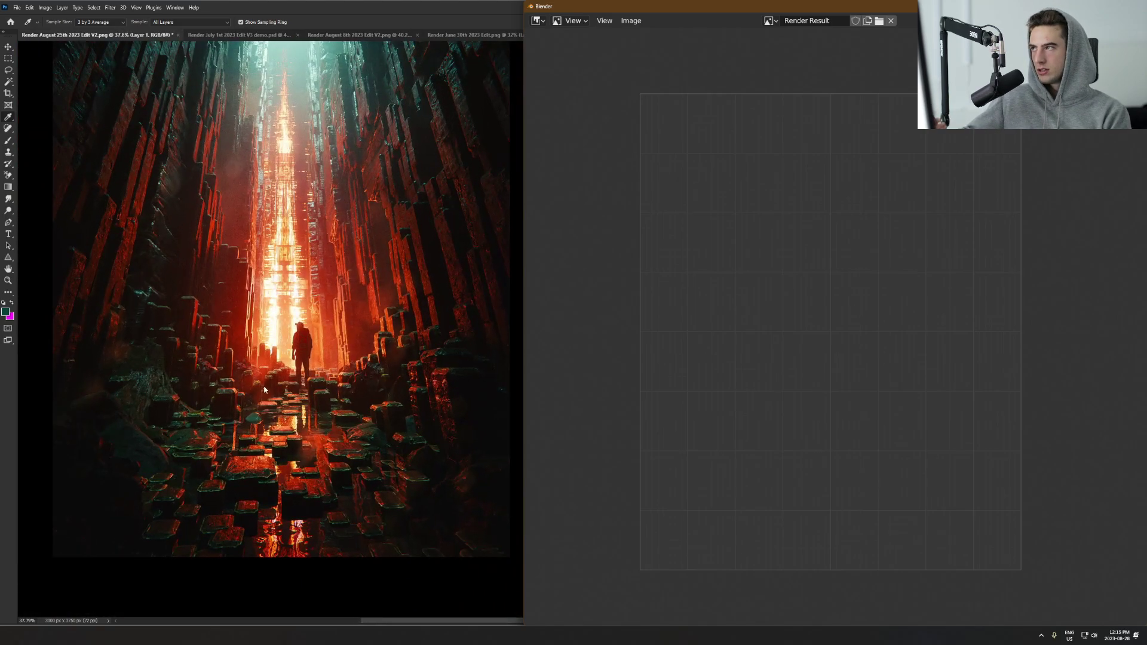
scroll(286, 265, down, 1)
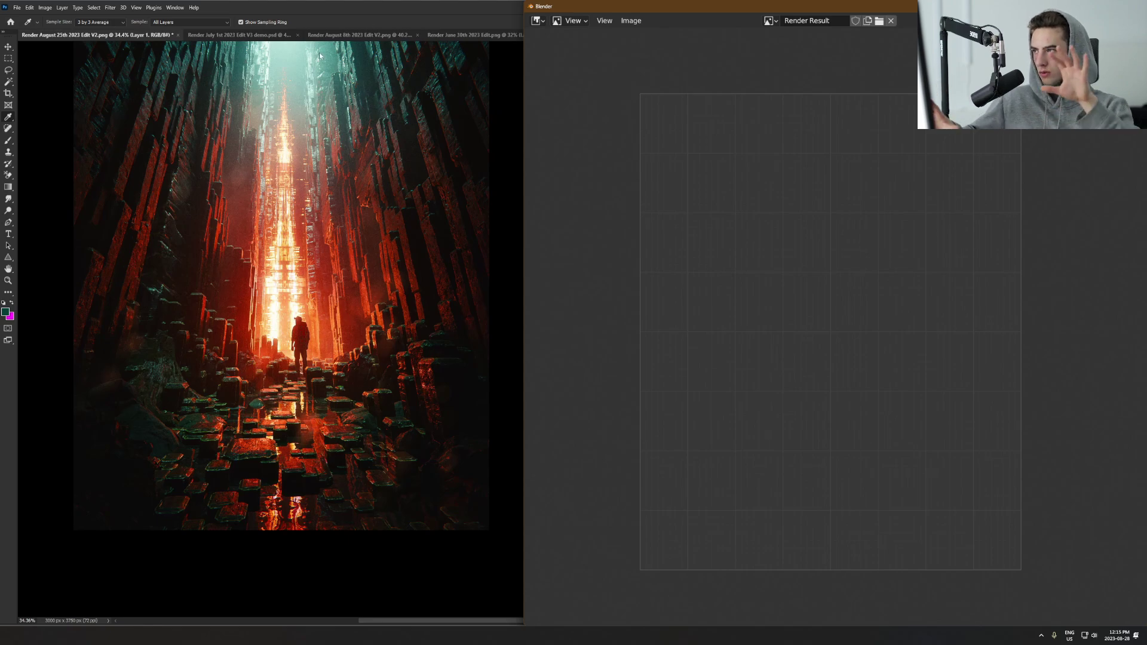
scroll(151, 380, up, 2)
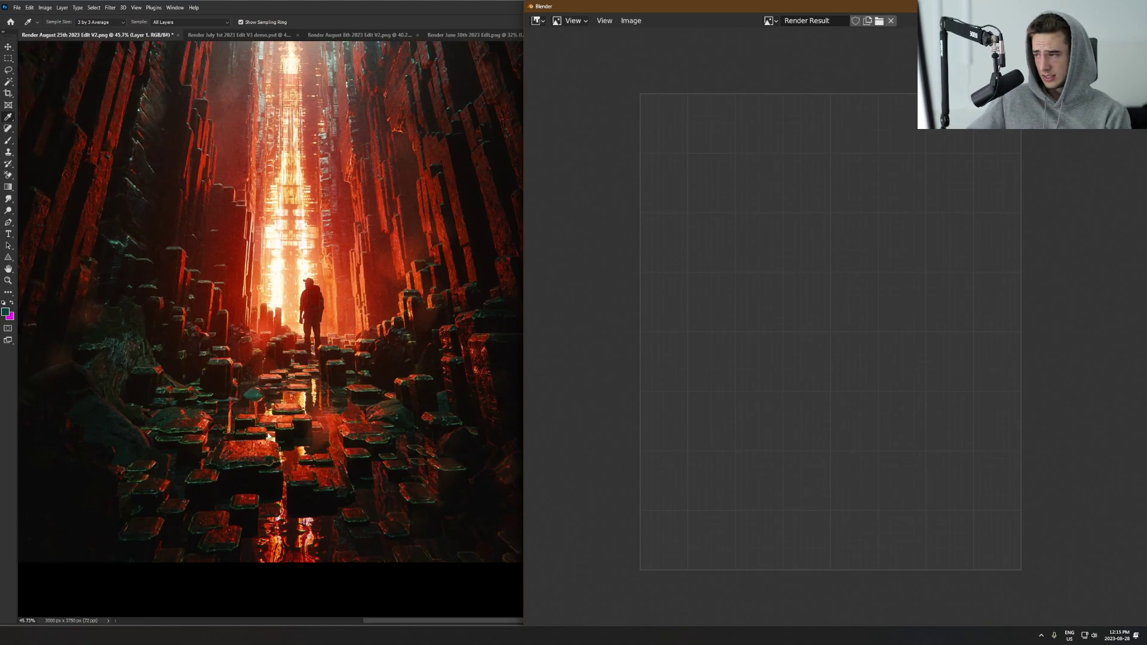
scroll(227, 418, down, 1)
scroll(300, 452, up, 1)
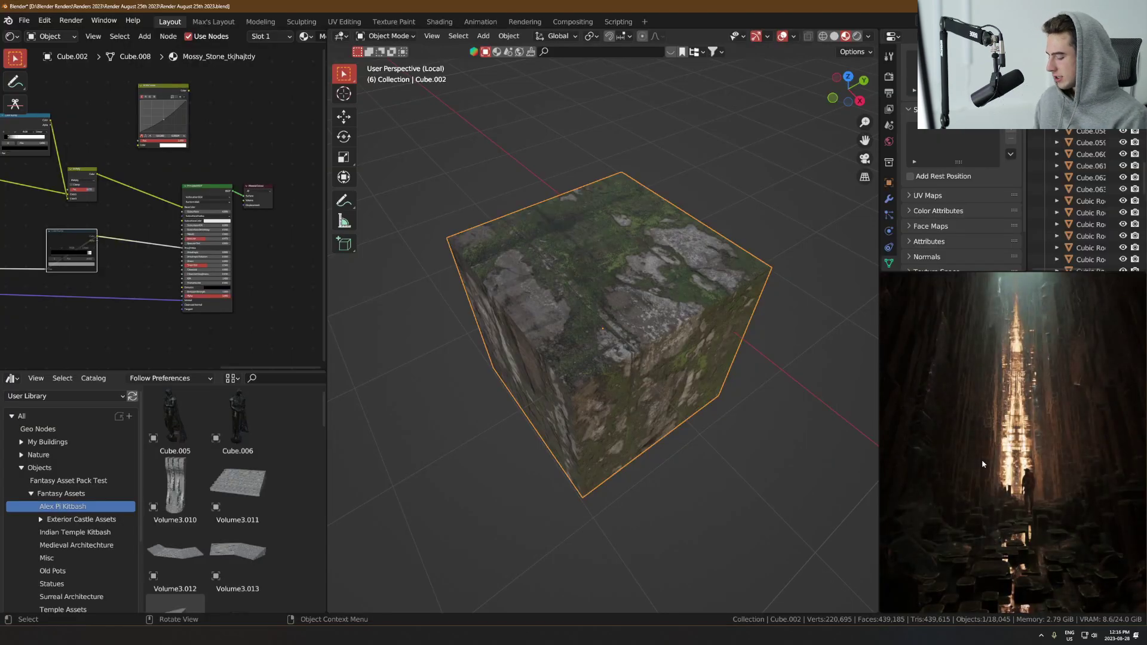
Switch back to Blender and enlarge the rendered camera view to full screen with the whole frame visible
key(ctrl+alt+space)
key(Home)
scroll(541, 443, down, 2)
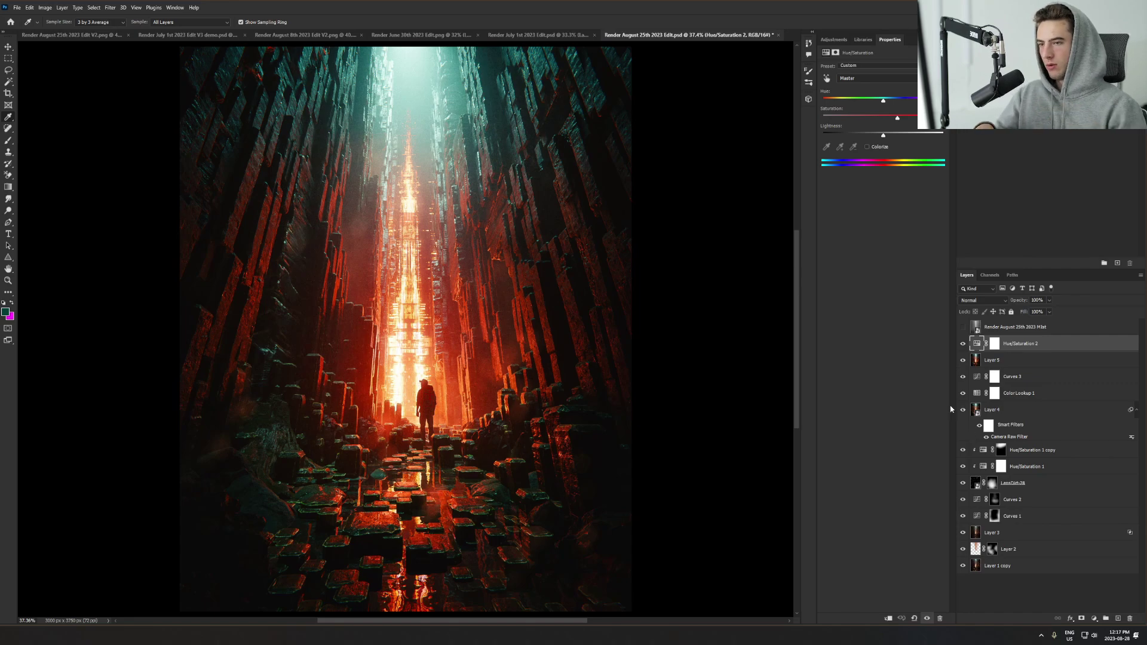
Show only the Layer 1 copy layer in Render August 25th 2023 Edit.psd in Photoshop, hiding all other layers
alt+click(962, 566)
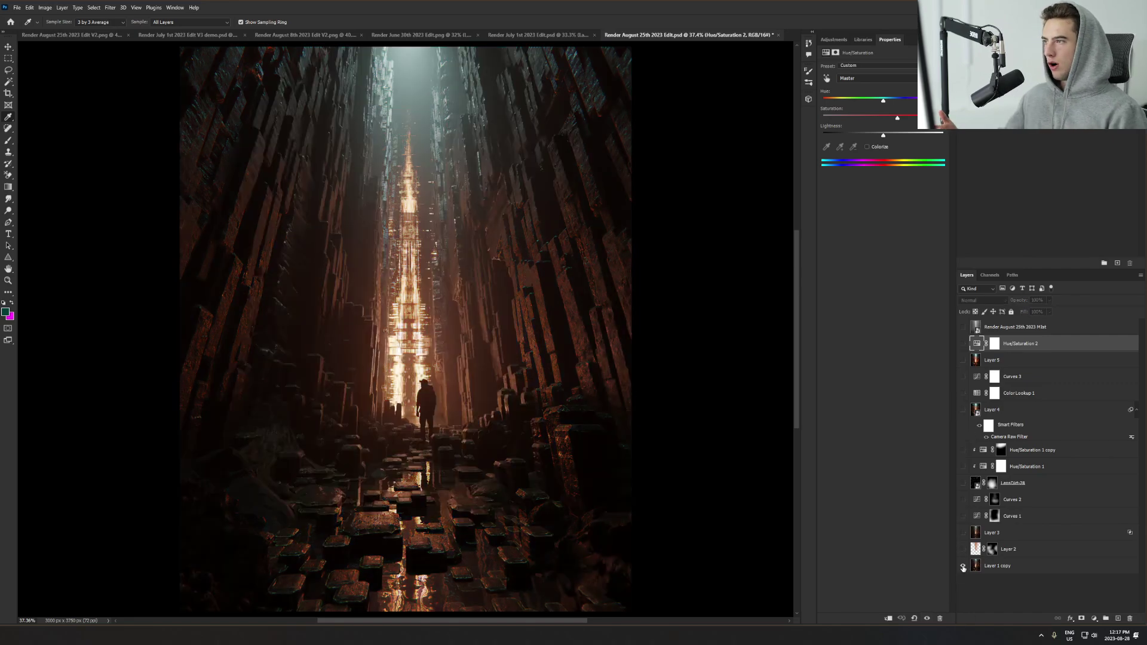
Show the hidden layers again, but hide Layer 5, Curves 3, Color Lookup 1 and Layer 4 to view the image before grading
alt+click(962, 566)
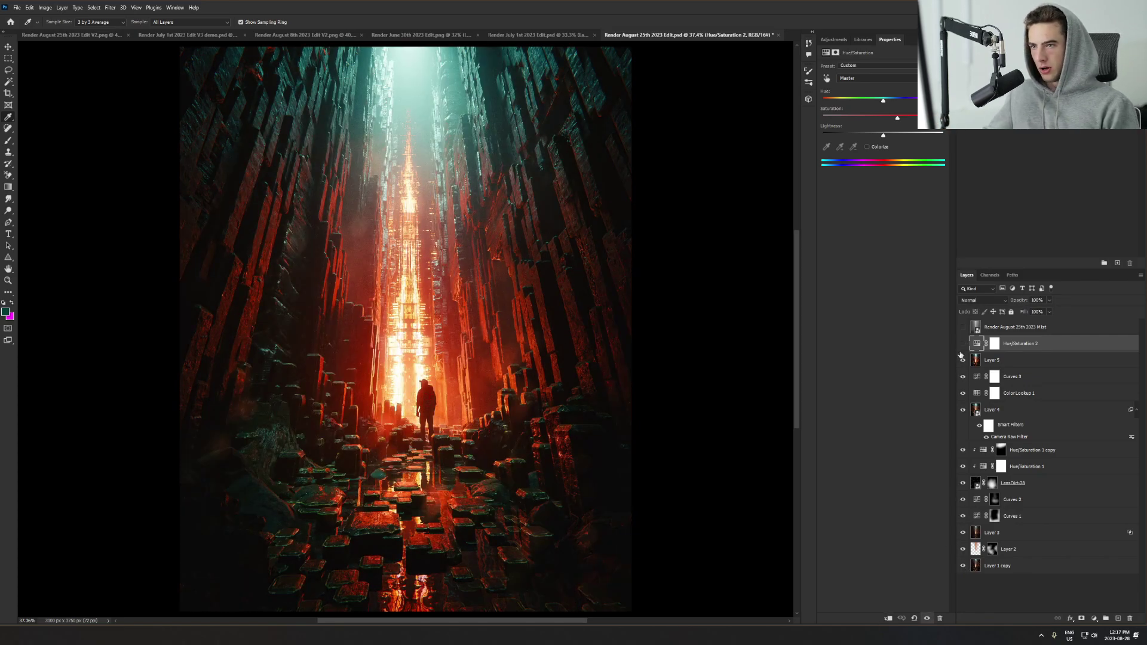
drag(962, 359, 962, 378)
click(962, 392)
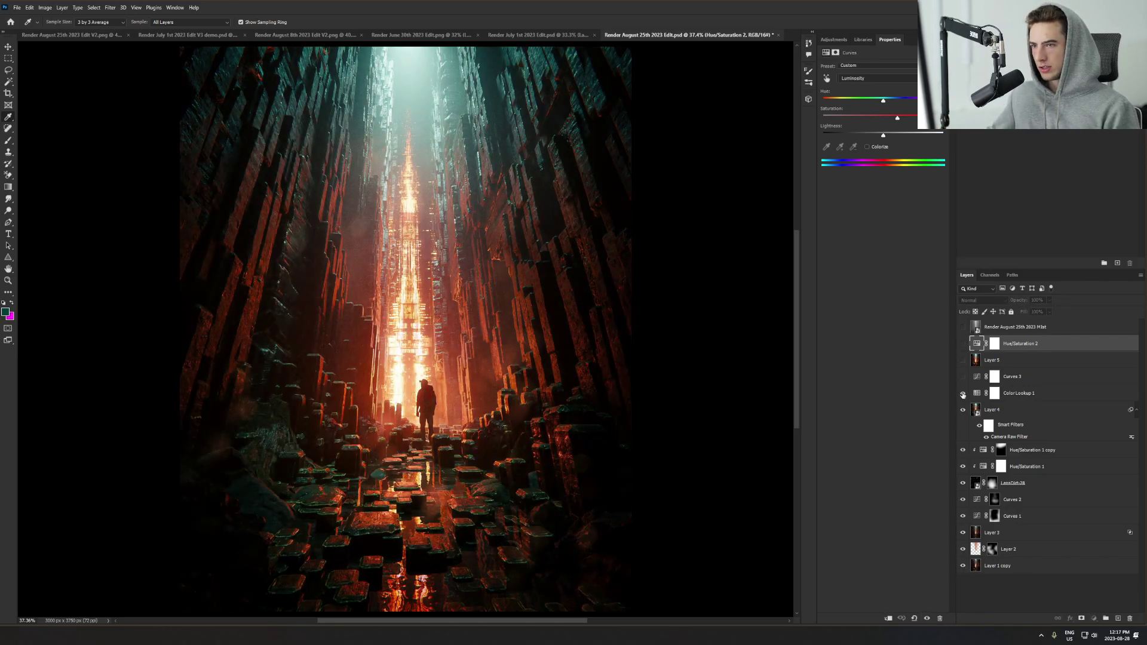
click(994, 377)
click(962, 409)
scroll(628, 440, down, 2)
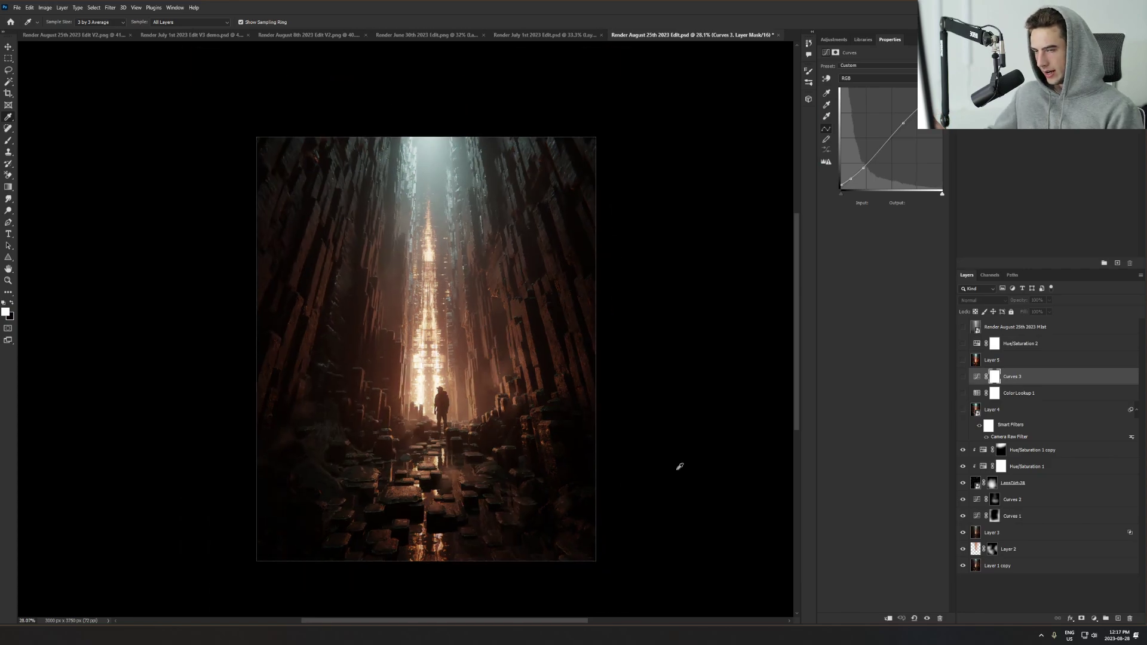
mouse_move(961, 457)
mouse_down()
mouse_move(961, 552)
mouse_move(963, 457)
mouse_up()
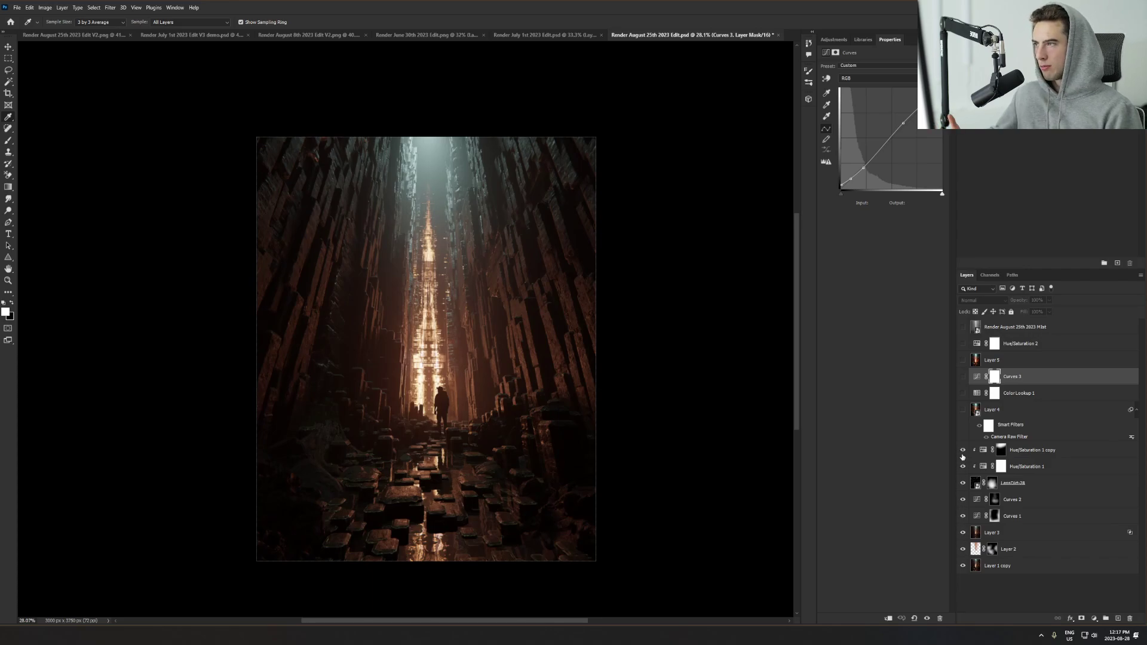
scroll(450, 359, up, 2)
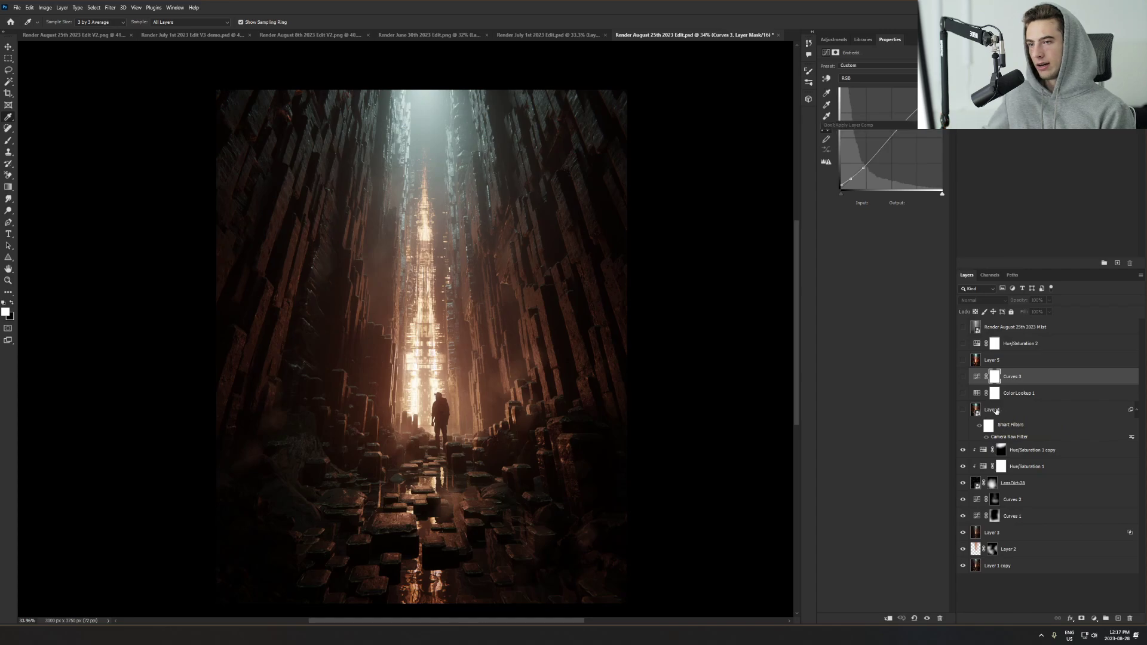
Stamp the visible layers into a new layer above Hue/Saturation 1 copy and convert it to a smart object for the Camera Raw Filter
click(974, 410)
click(1006, 448)
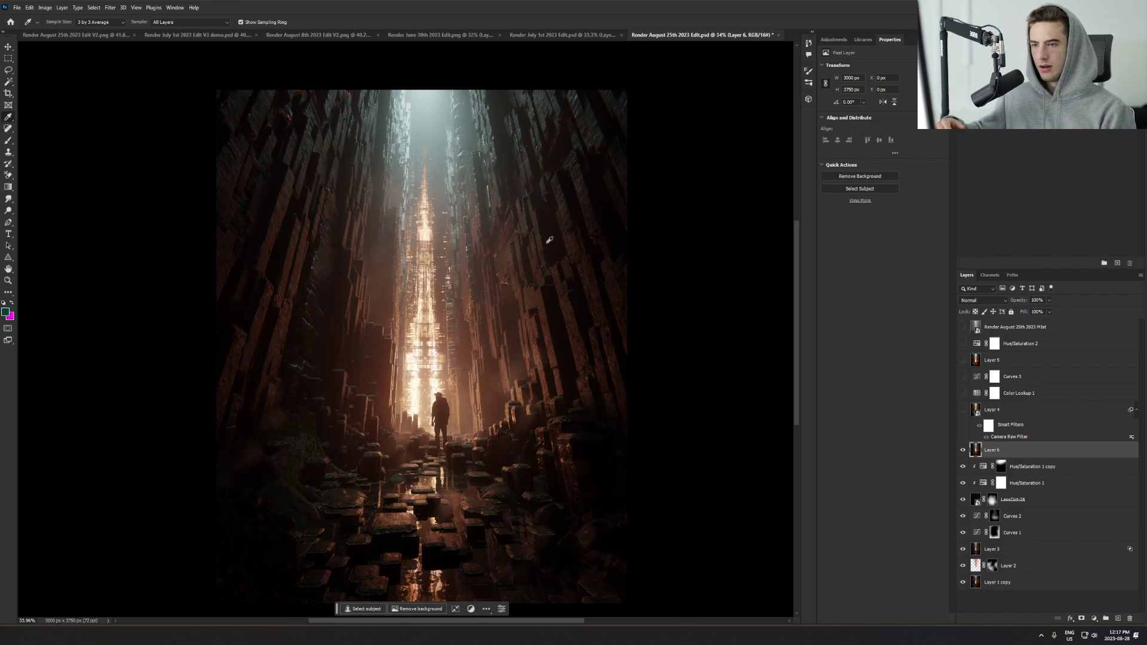
click(110, 7)
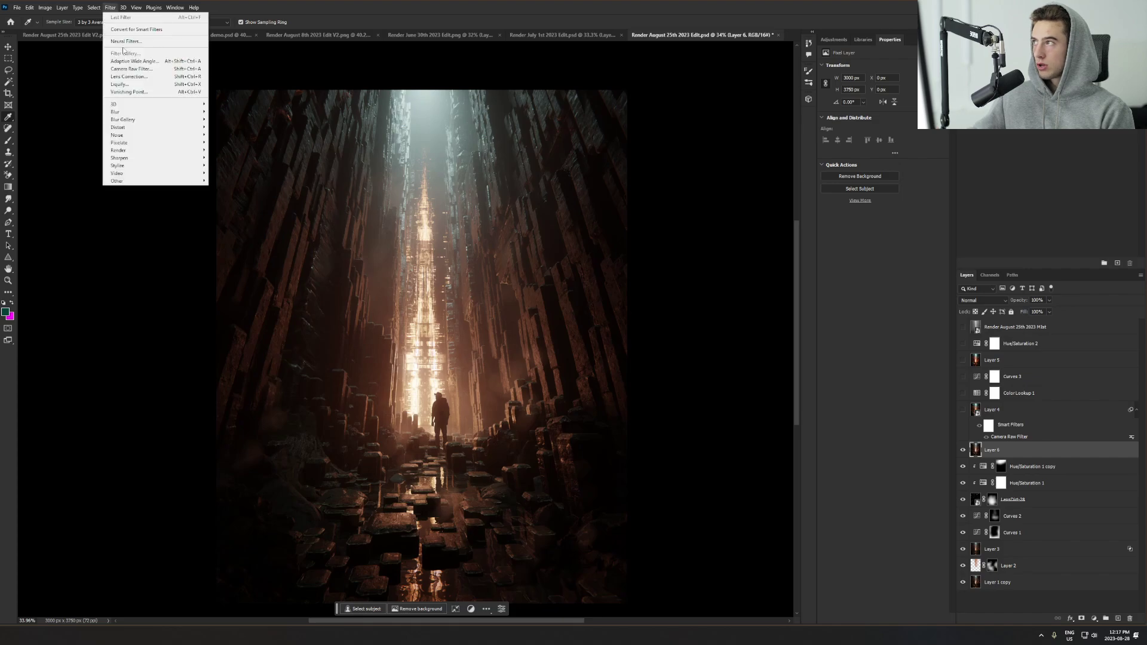
click(105, 5)
click(110, 7)
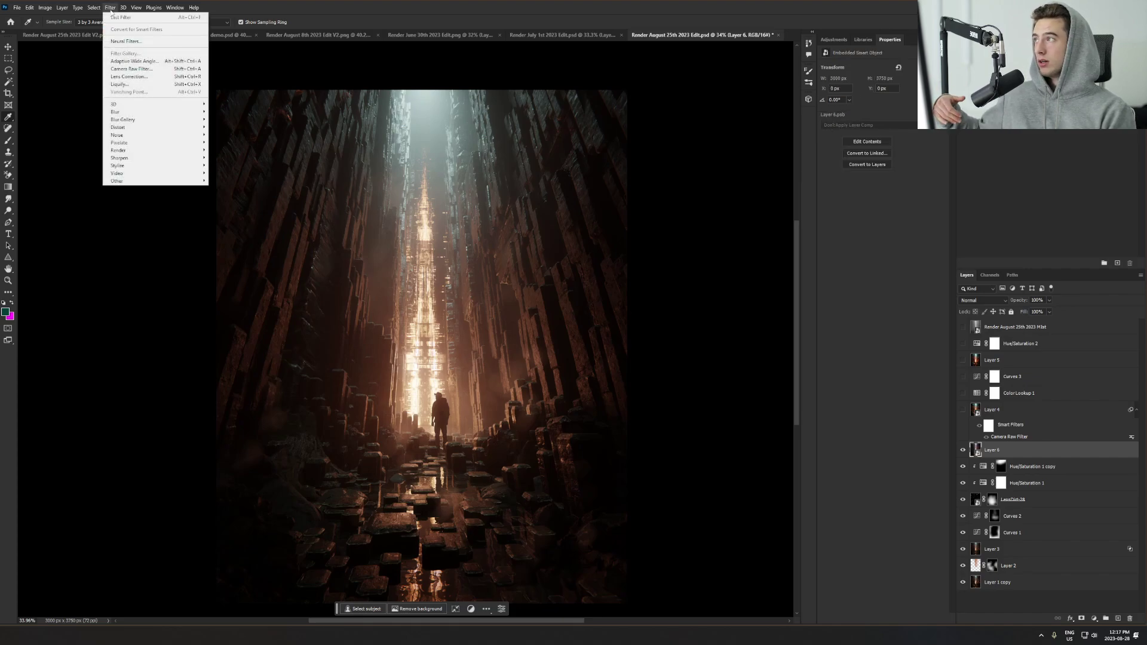
click(121, 70)
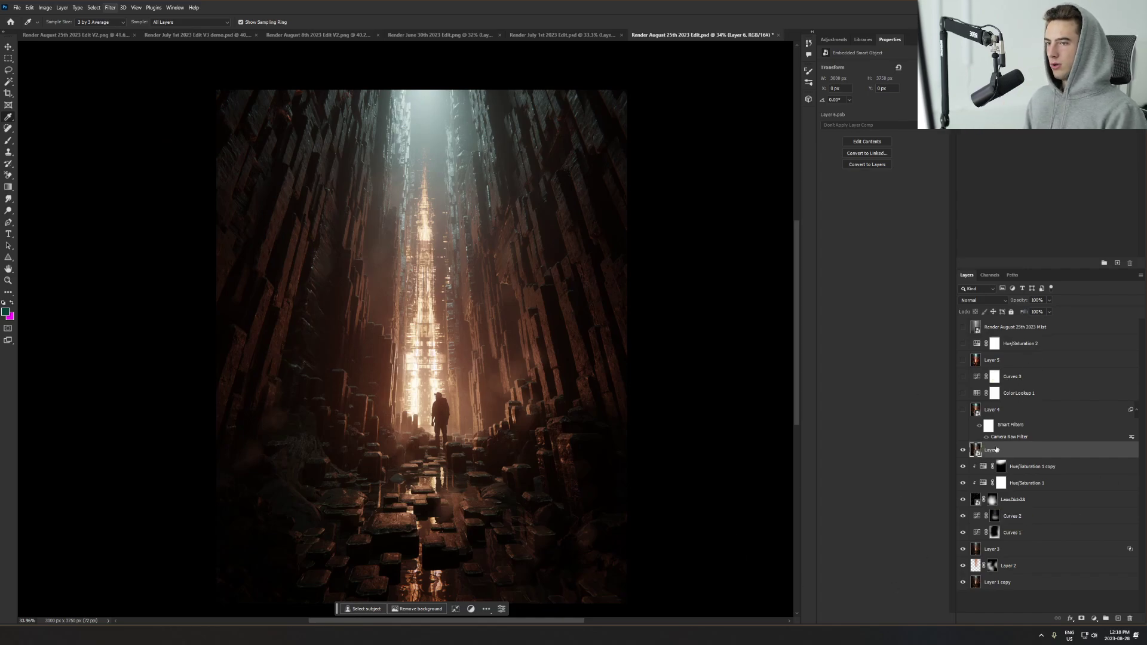
Hide the new merged layer and compare the image with and without Layer 4, leaving Layer 4 shown
click(963, 449)
click(963, 409)
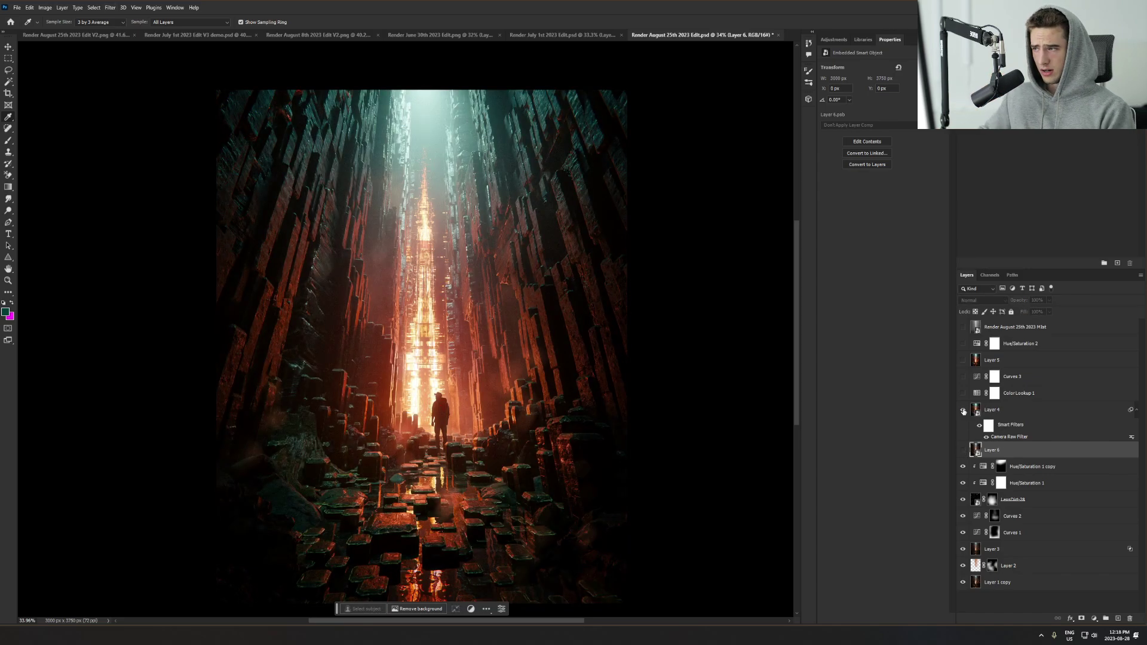
click(962, 410)
click(962, 409)
click(962, 410)
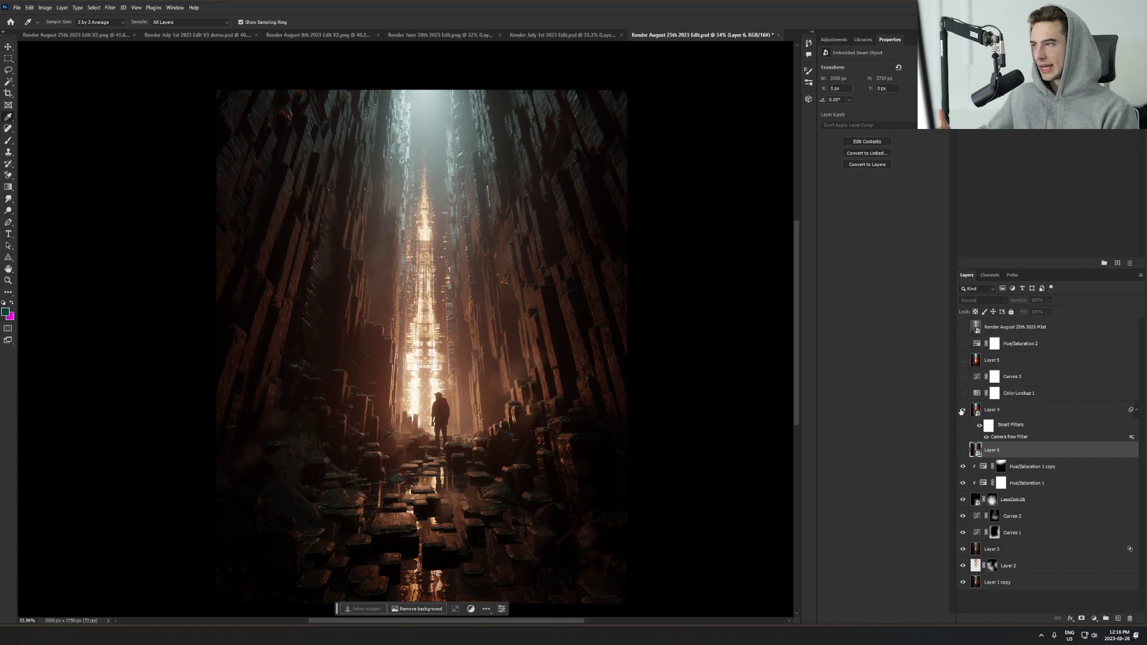
click(961, 410)
click(962, 410)
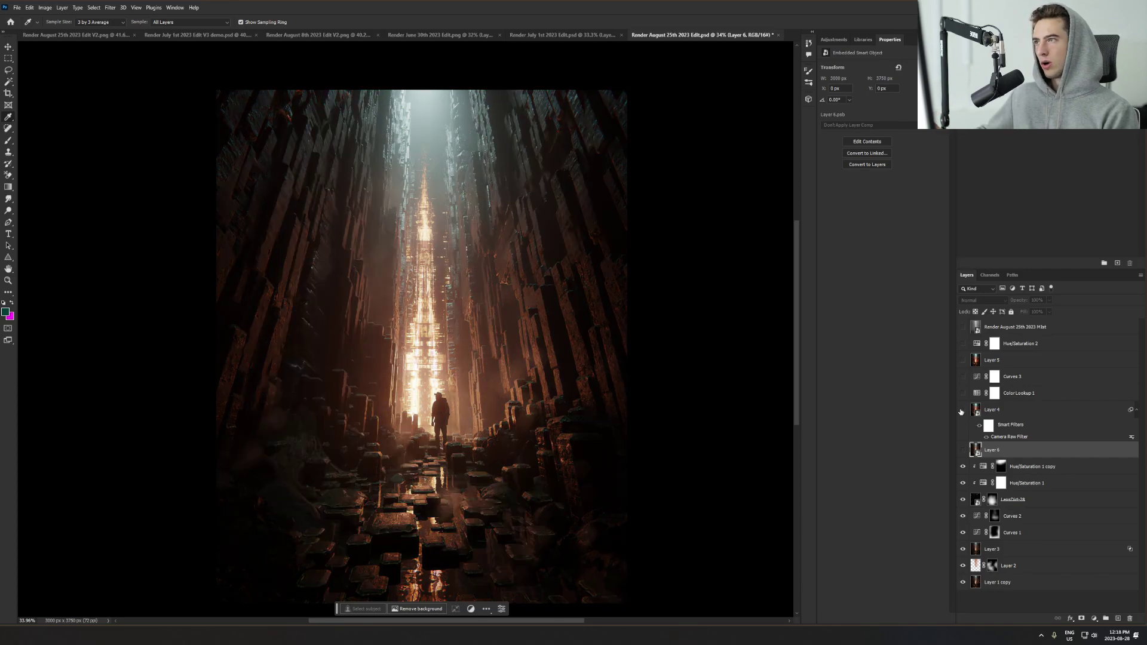
click(962, 411)
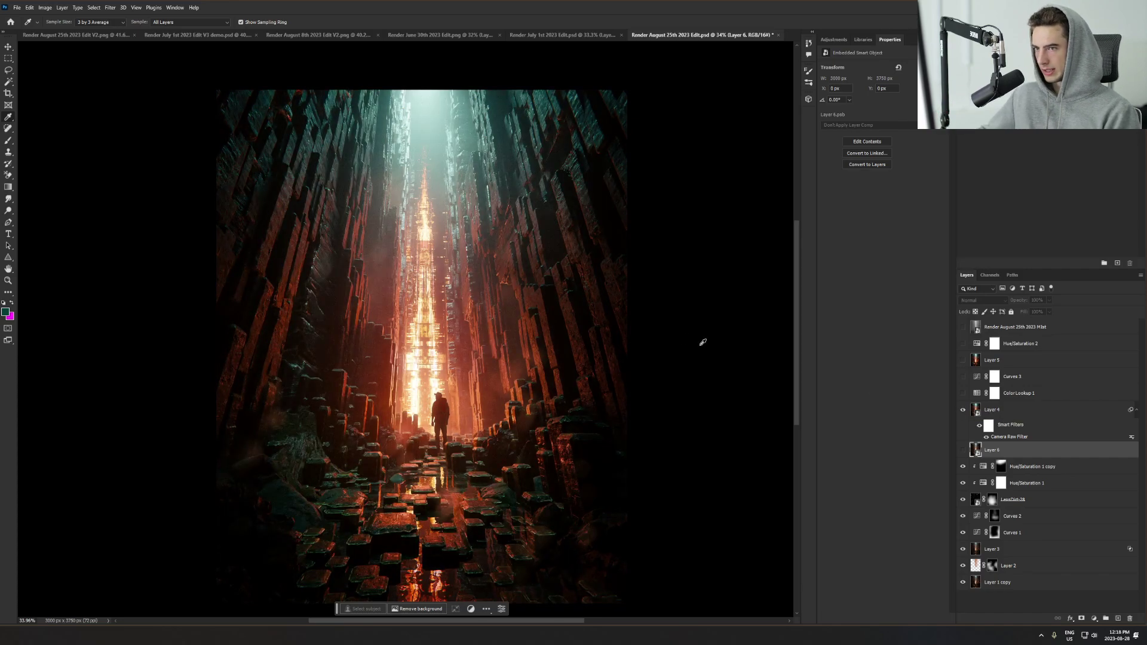
Open Layer 4's Camera Raw Filter and compare the image with its Basic adjustments off and on
click(979, 411)
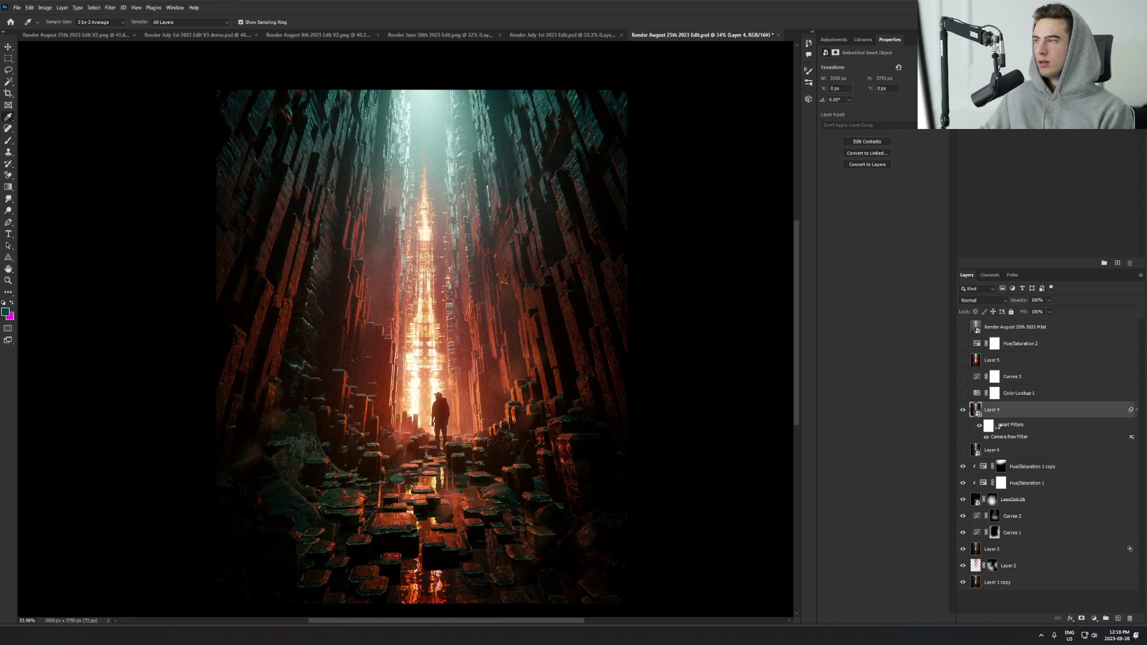
double_click(1009, 436)
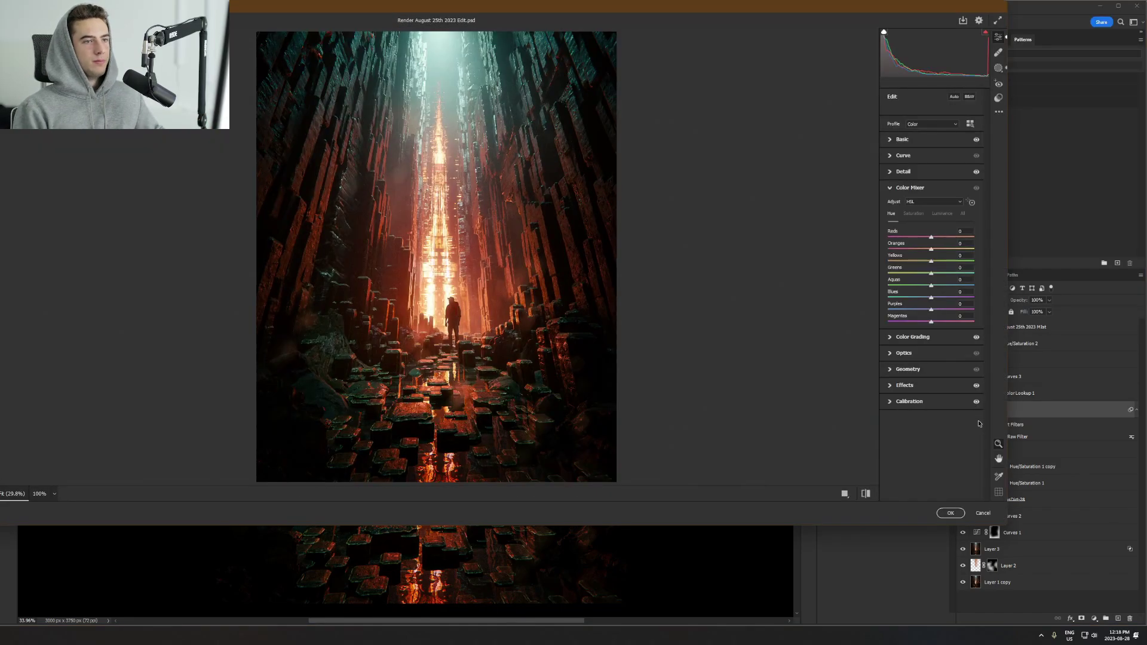
click(901, 140)
drag(838, 22, 886, 81)
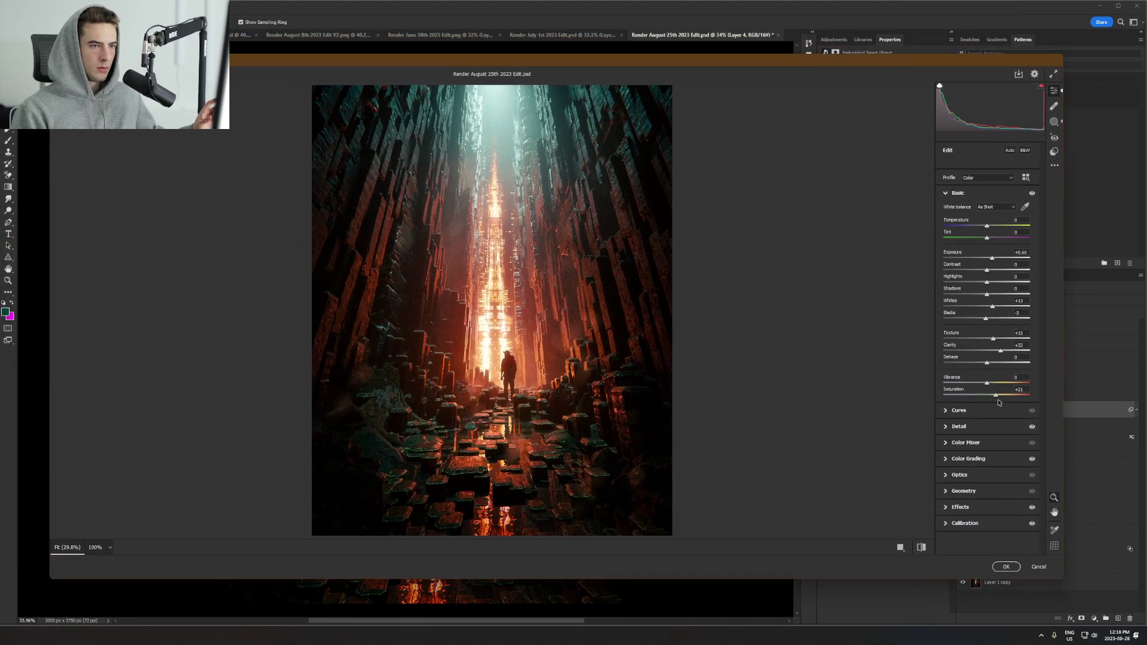
click(1032, 193)
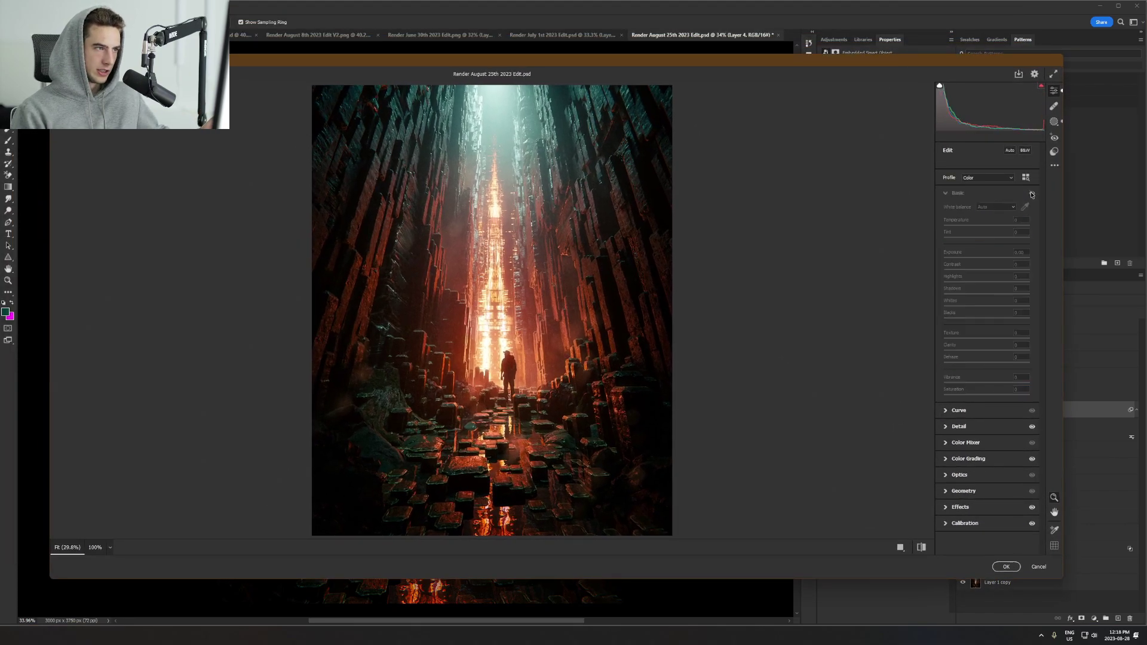
click(1032, 193)
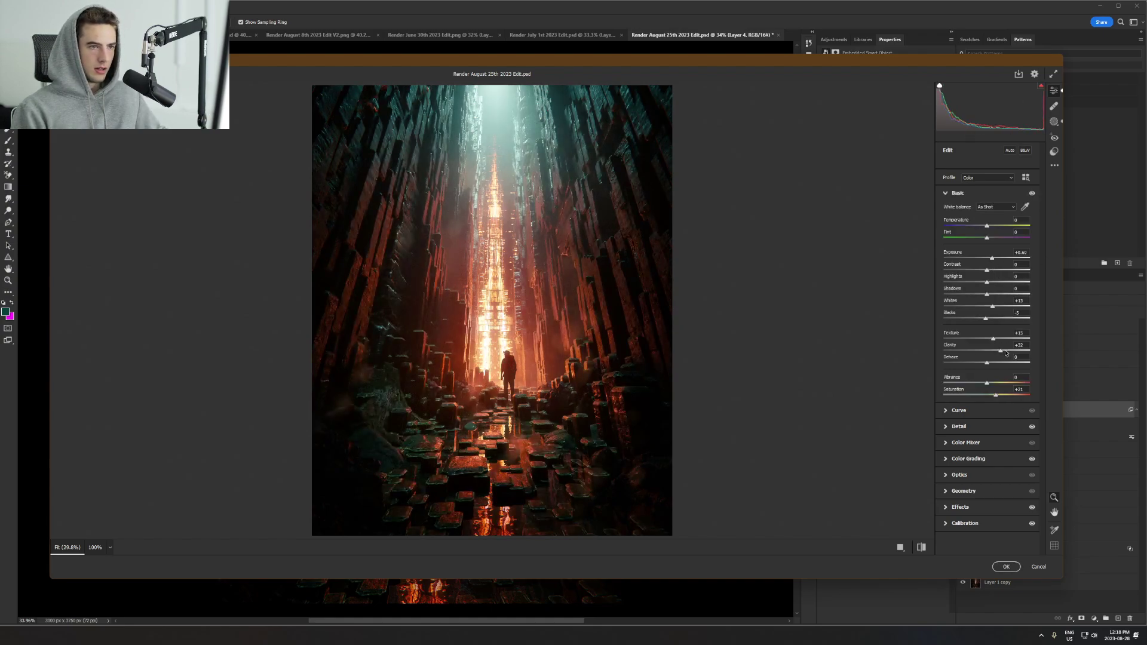
Try different Clarity and Saturation amounts in the Basic adjustments and restore both
drag(1001, 350, 1013, 345)
key(ctrl+z)
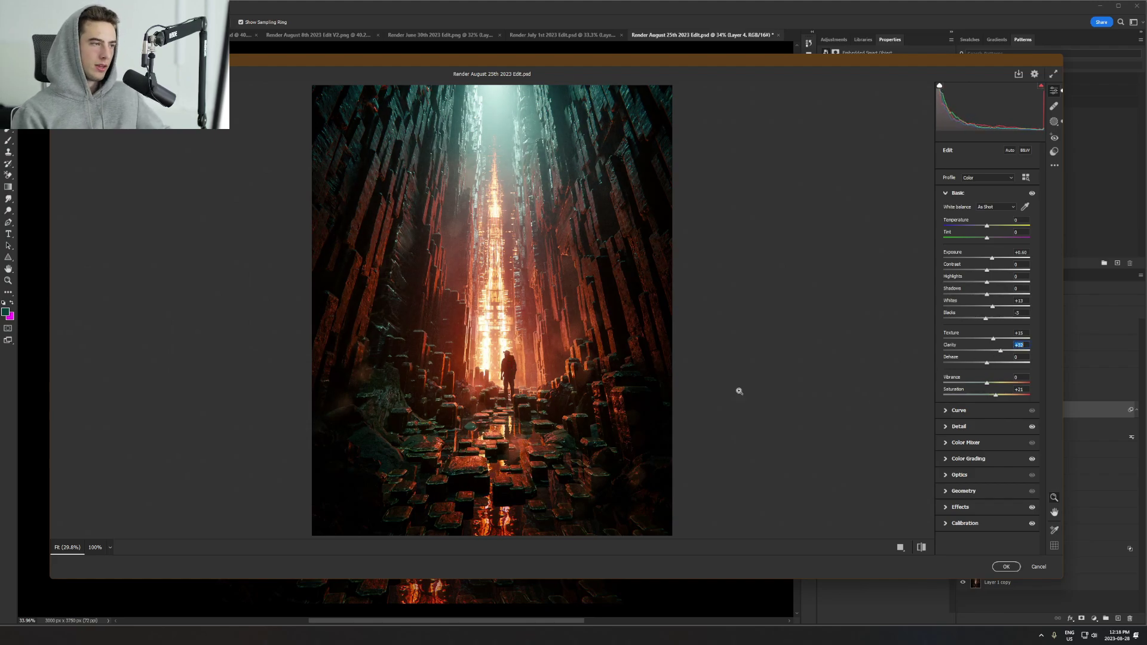
key(ctrl+plus)
key(ctrl+plus)
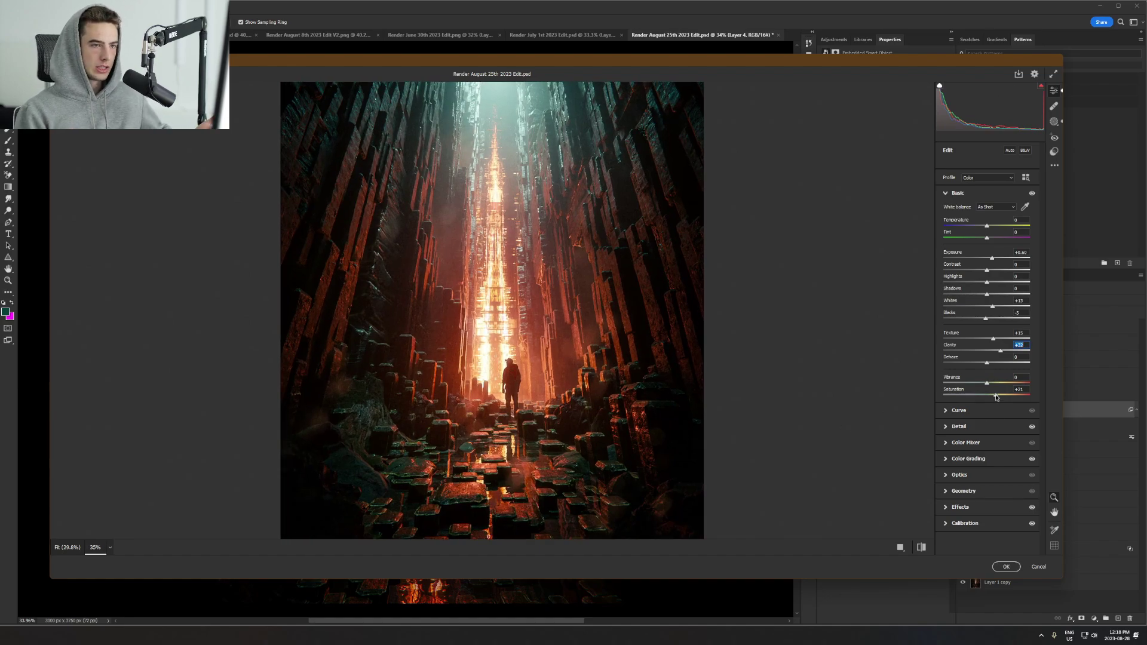
mouse_move(997, 398)
mouse_down()
mouse_move(1033, 397)
mouse_move(1001, 396)
mouse_up()
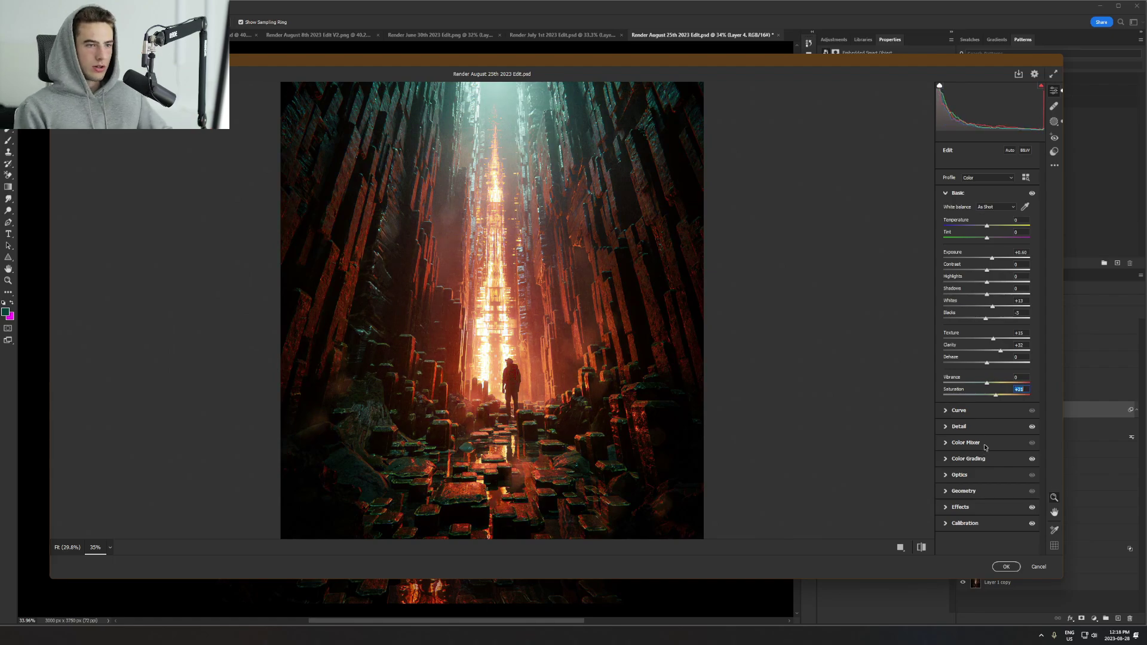
Try shifting the Reds hue in the Color Mixer and reset it
click(965, 442)
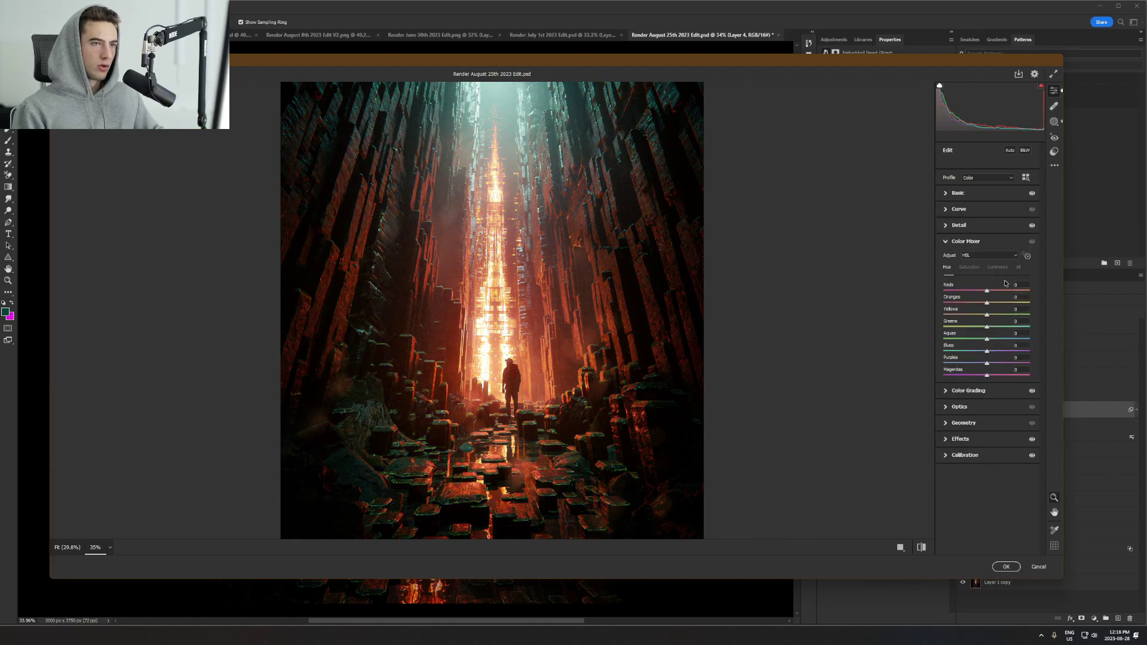
mouse_move(987, 290)
mouse_down()
mouse_move(944, 288)
mouse_move(953, 303)
mouse_move(997, 304)
mouse_move(985, 310)
mouse_up()
double_click(944, 288)
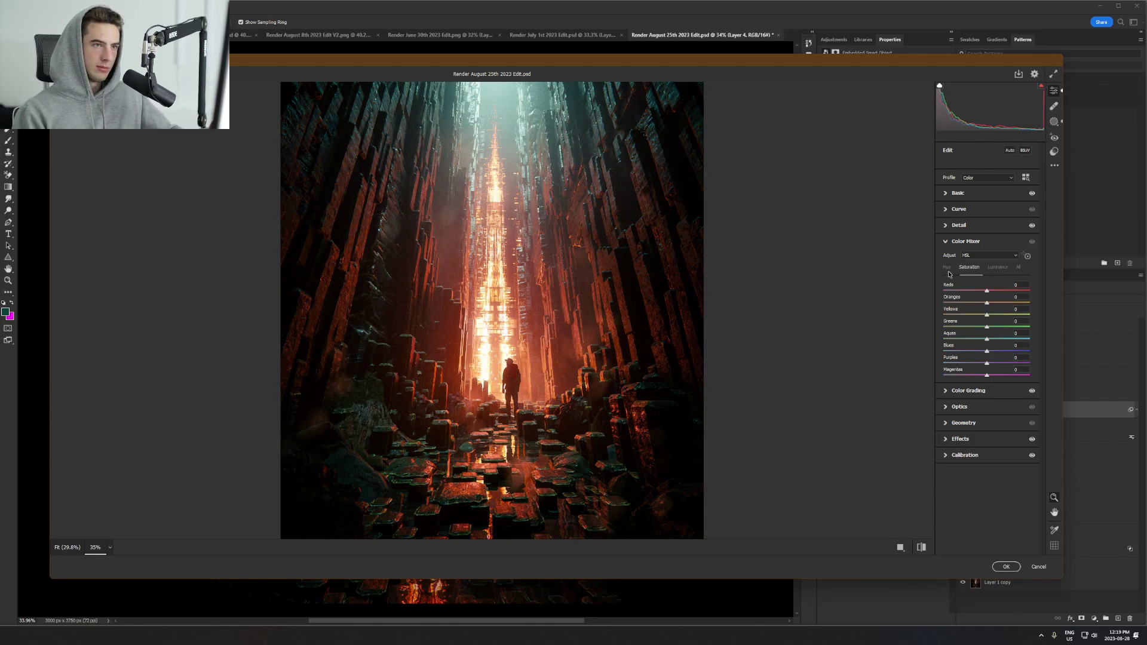
Examine the Color Grading wheels and compare the image with Color Grading off and on
click(969, 391)
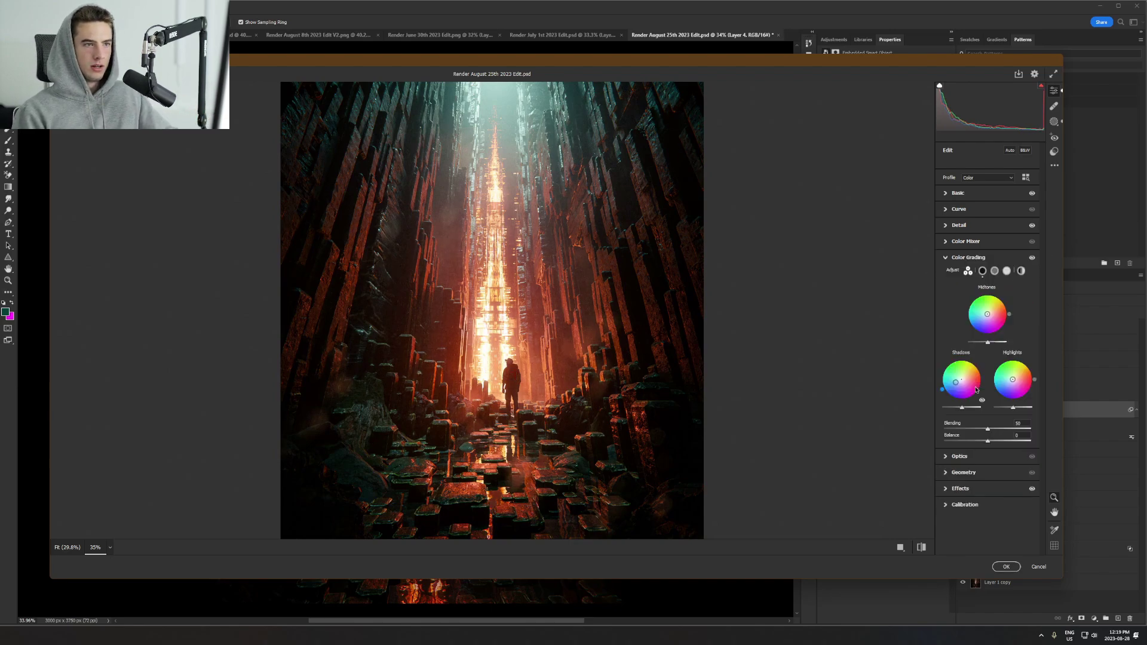
click(1033, 259)
click(1032, 258)
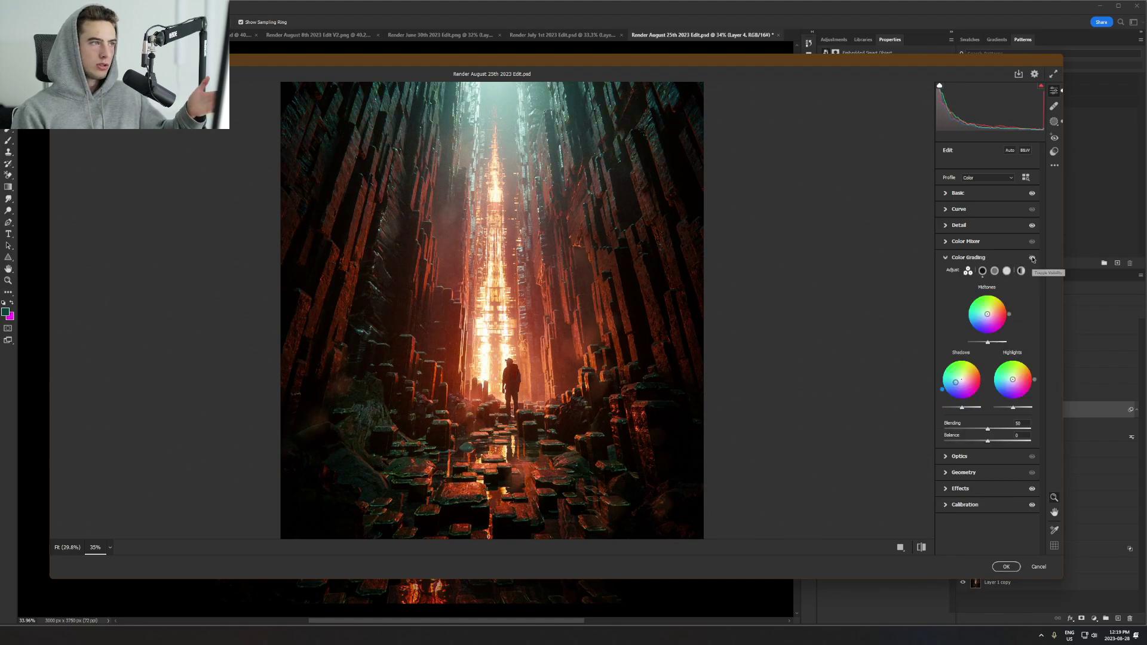
click(1032, 258)
click(1033, 258)
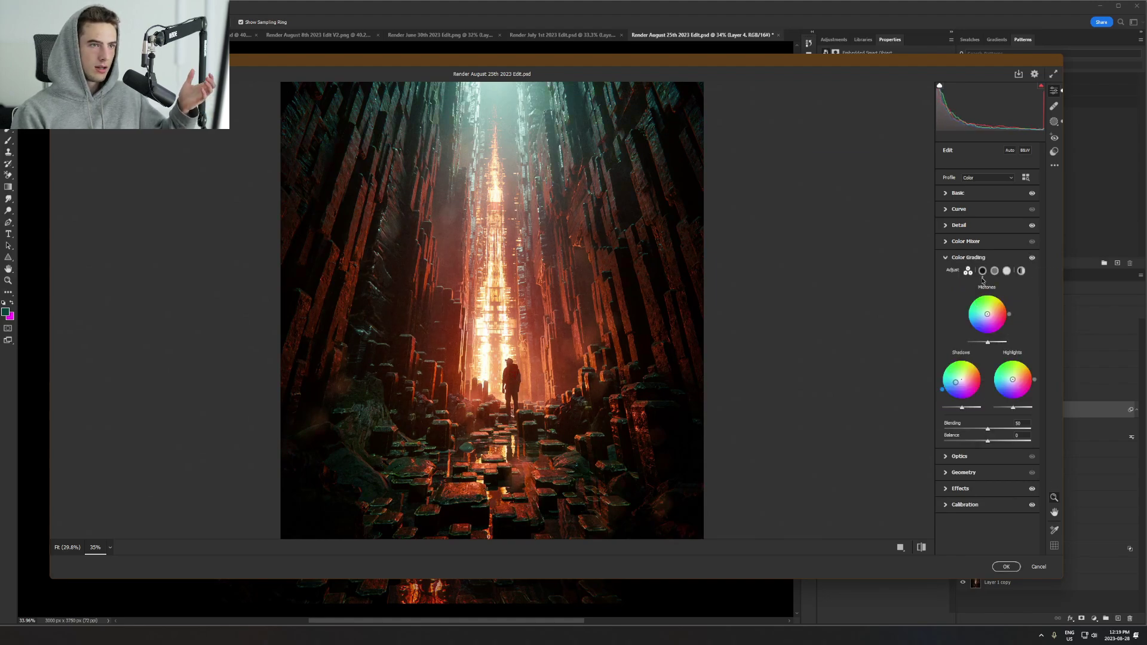
Try raising the Color Grading shadows Saturation to 70 and undo the change
click(982, 271)
scroll(505, 153, down, 2)
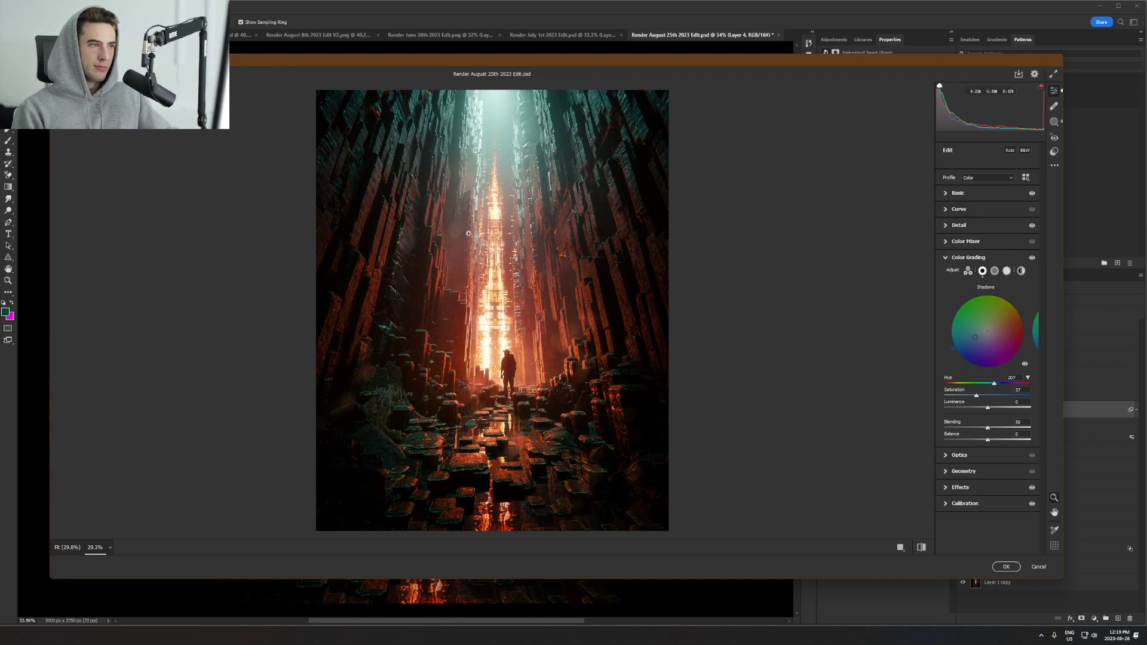
scroll(557, 302, up, 1)
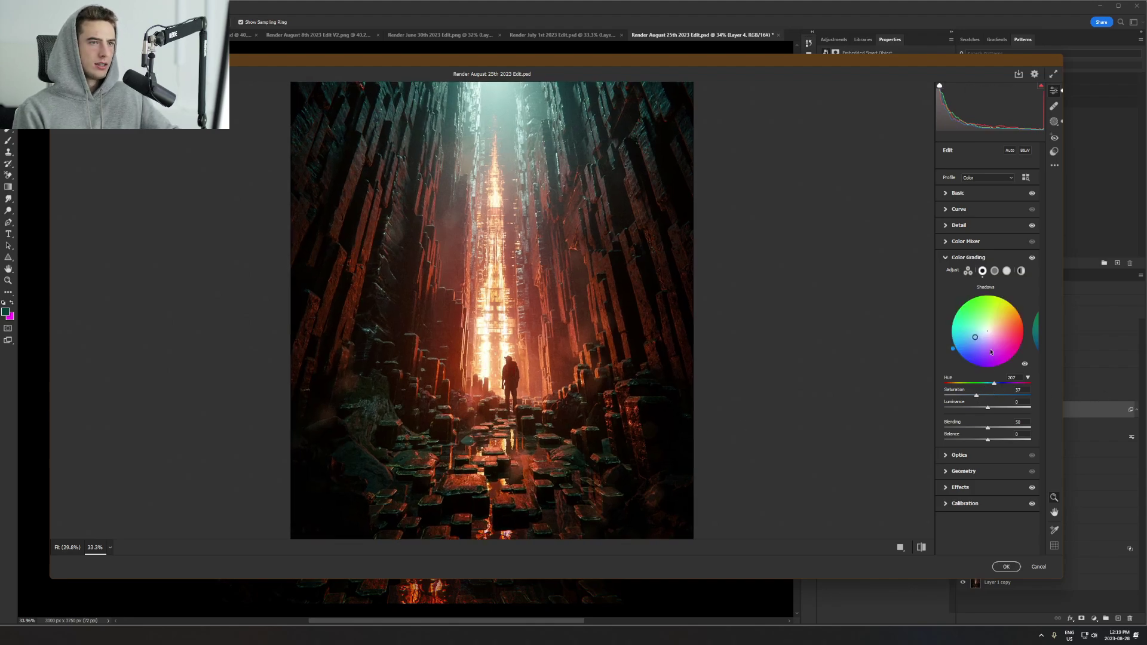
mouse_move(975, 396)
mouse_down()
mouse_move(932, 409)
mouse_move(998, 394)
mouse_up()
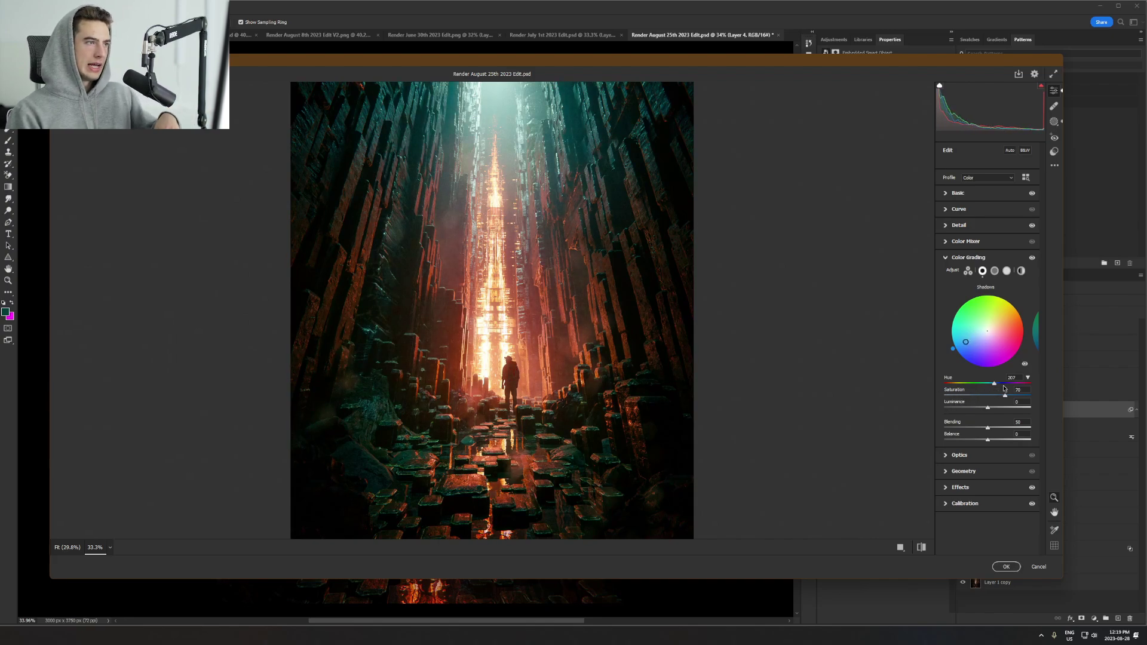
key(ctrl+z)
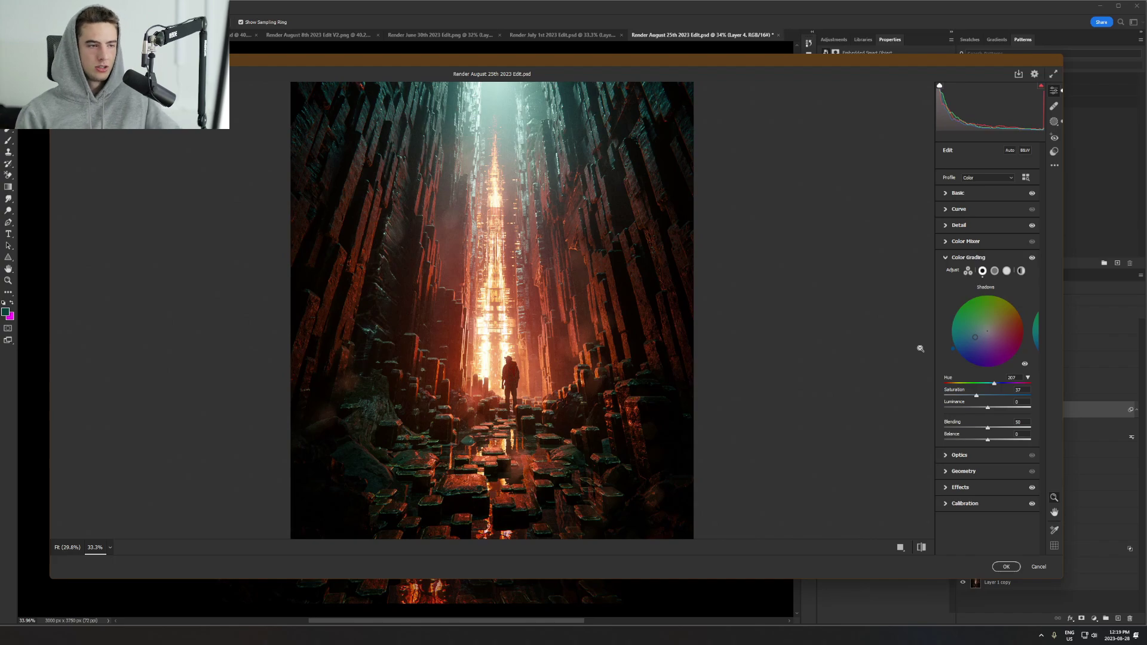
Examine the Effects and Calibration settings, comparing the image with Calibration off and on and testing the Red Primary Saturation
click(962, 487)
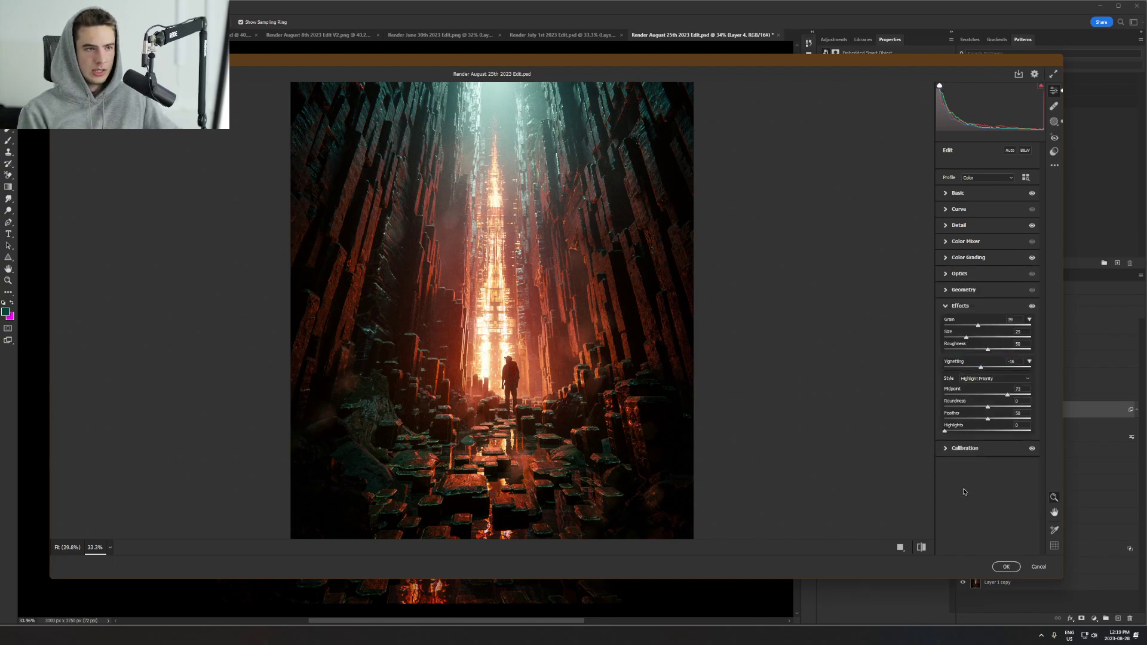
click(964, 448)
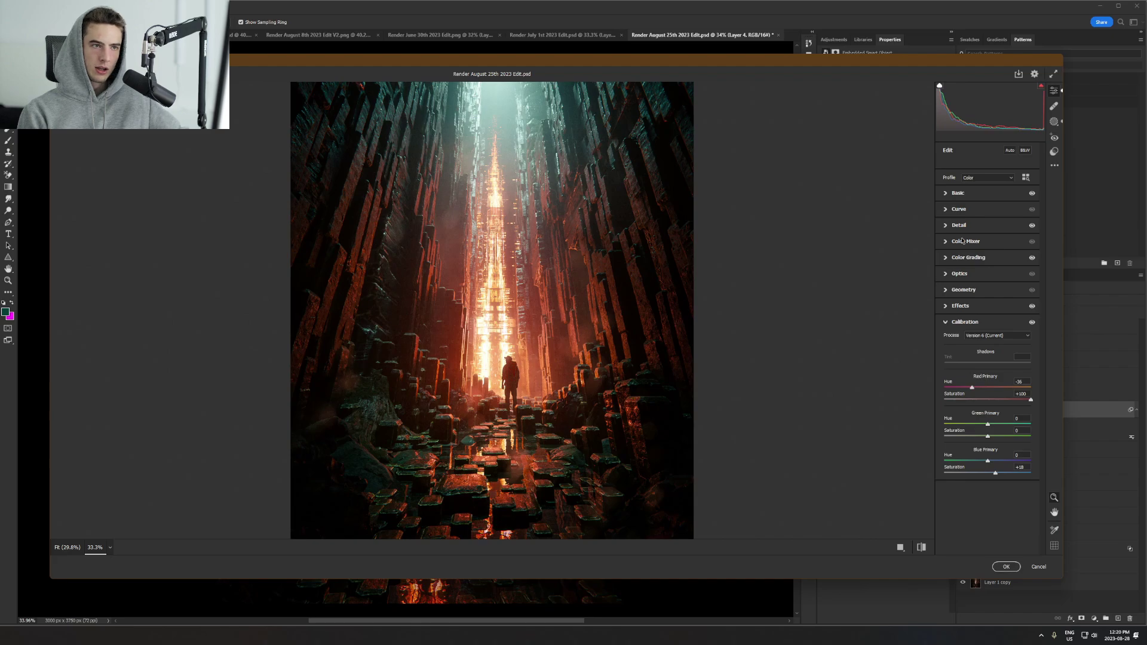
click(1032, 323)
click(1032, 323)
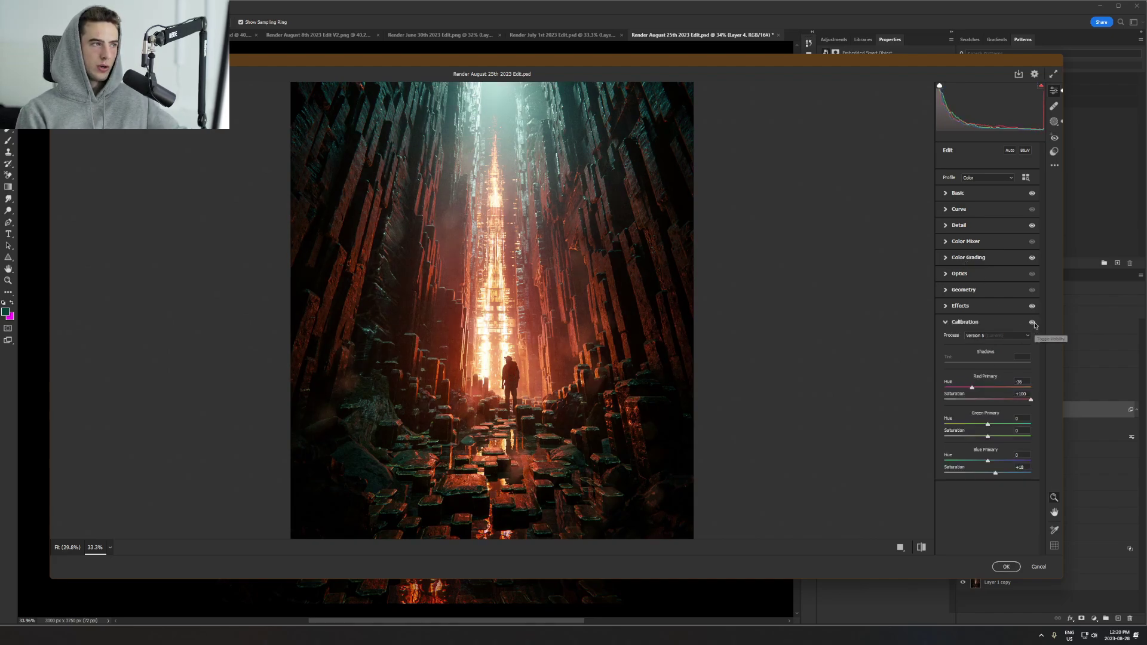
click(1033, 324)
click(1033, 323)
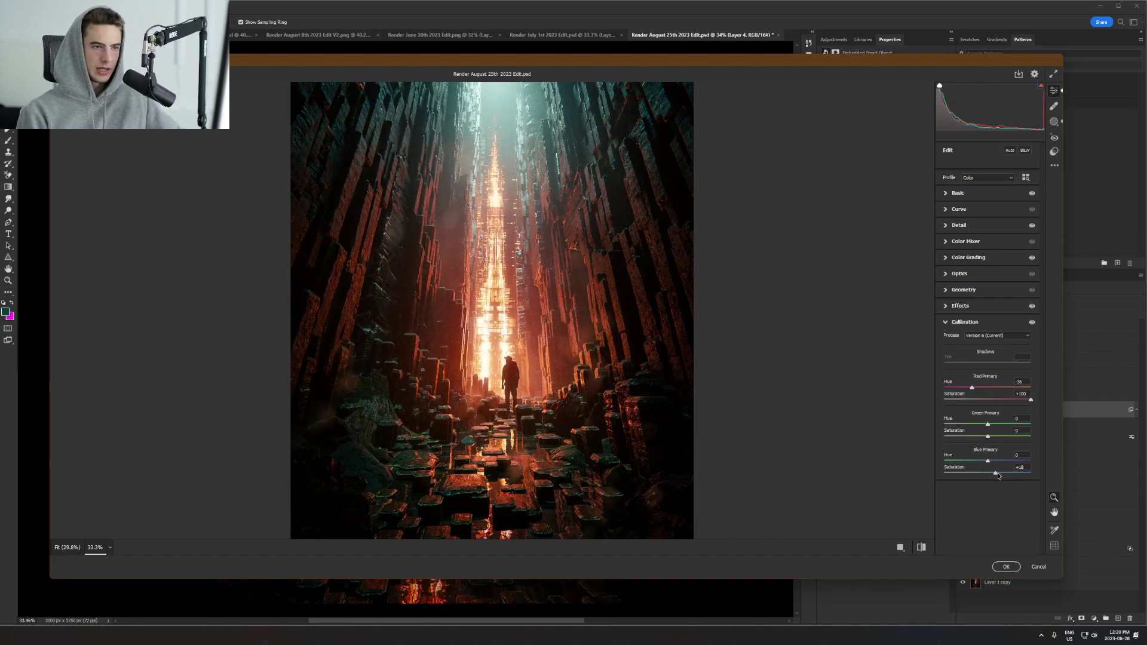
mouse_move(1031, 399)
mouse_down()
mouse_move(991, 406)
mouse_move(1048, 409)
mouse_up()
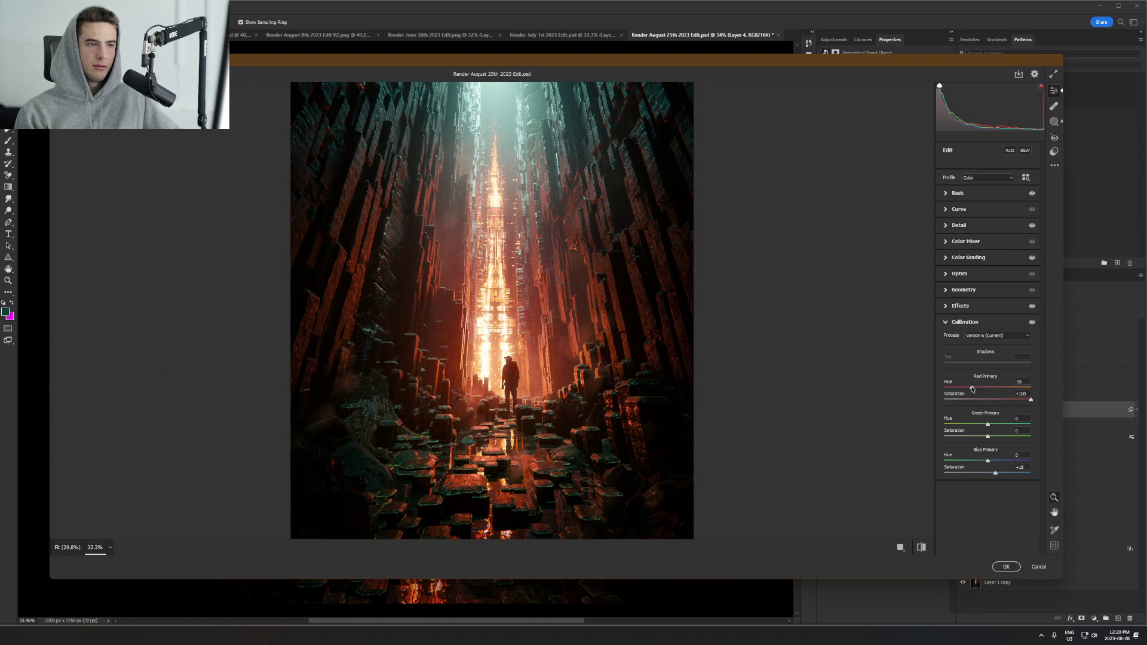
Try lowering the Red Primary Hue to -50 in Calibration and undo the change
mouse_move(972, 389)
mouse_down()
mouse_move(987, 392)
mouse_move(965, 390)
mouse_up()
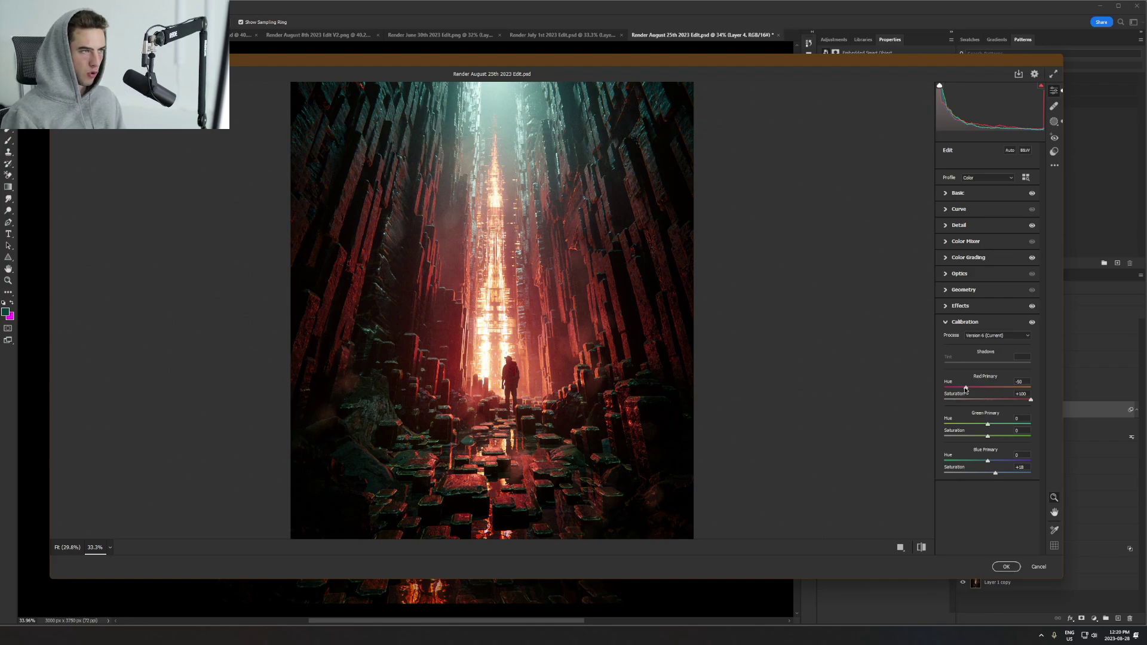
key(ctrl+z)
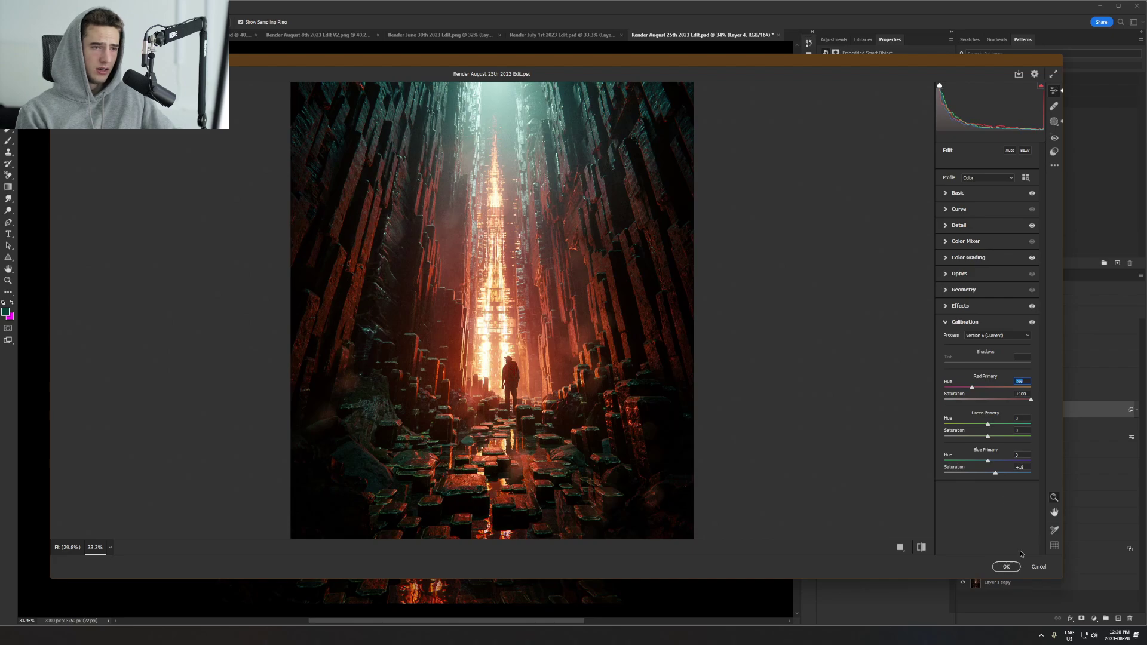
Review the Basic settings and close Camera Raw, discarding all changes
click(970, 242)
click(959, 193)
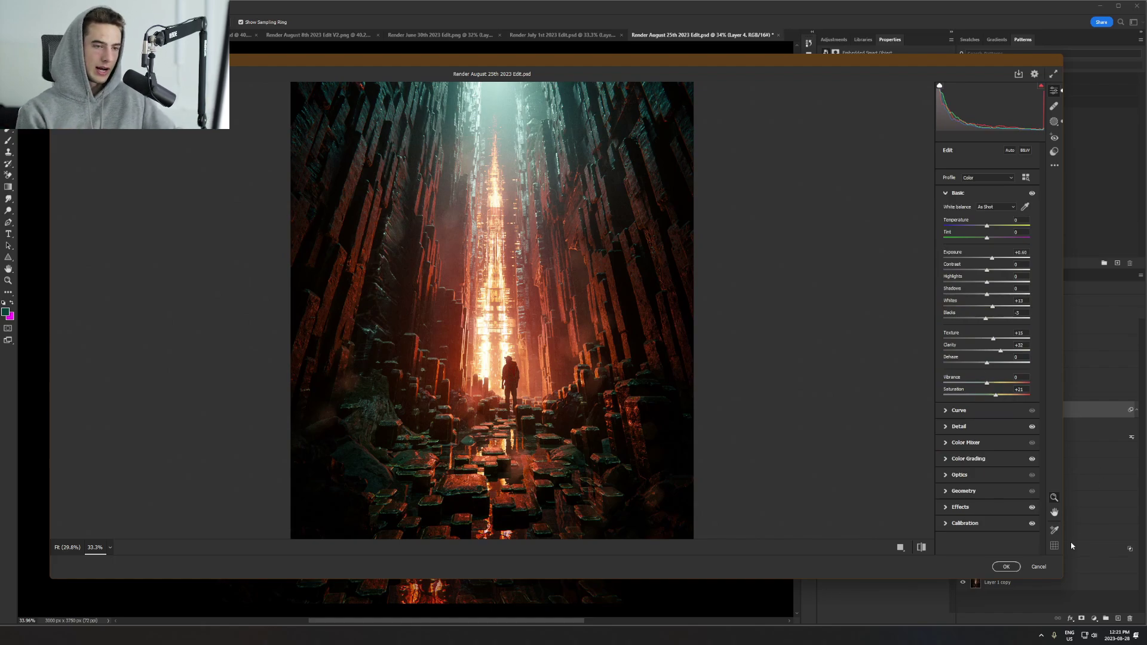
click(1039, 566)
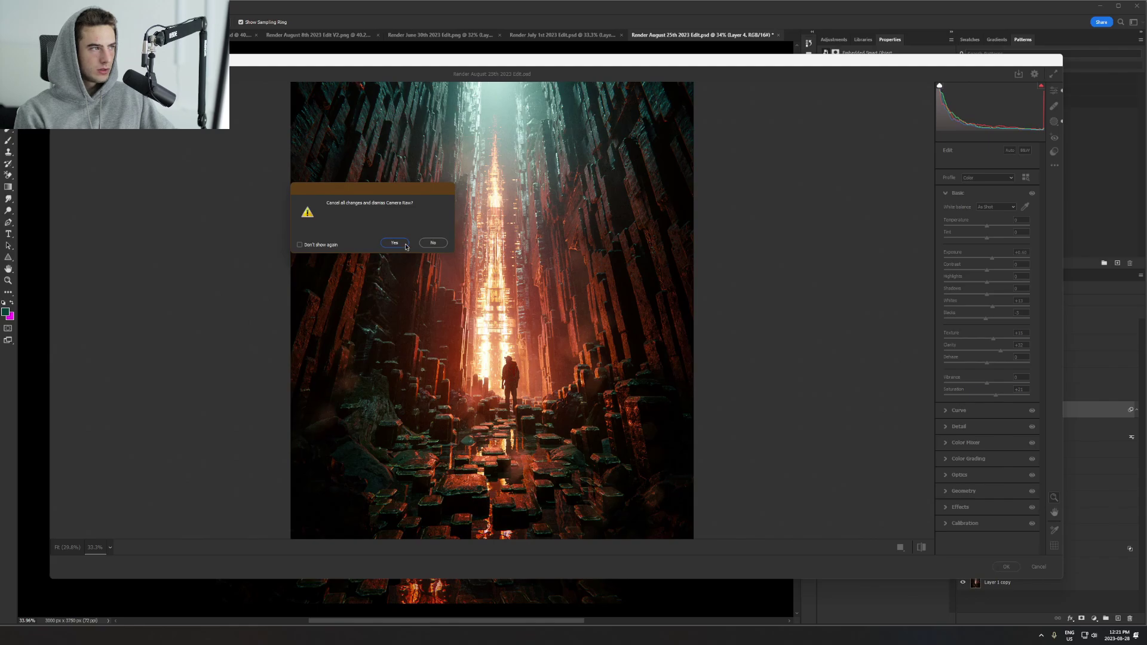
click(404, 244)
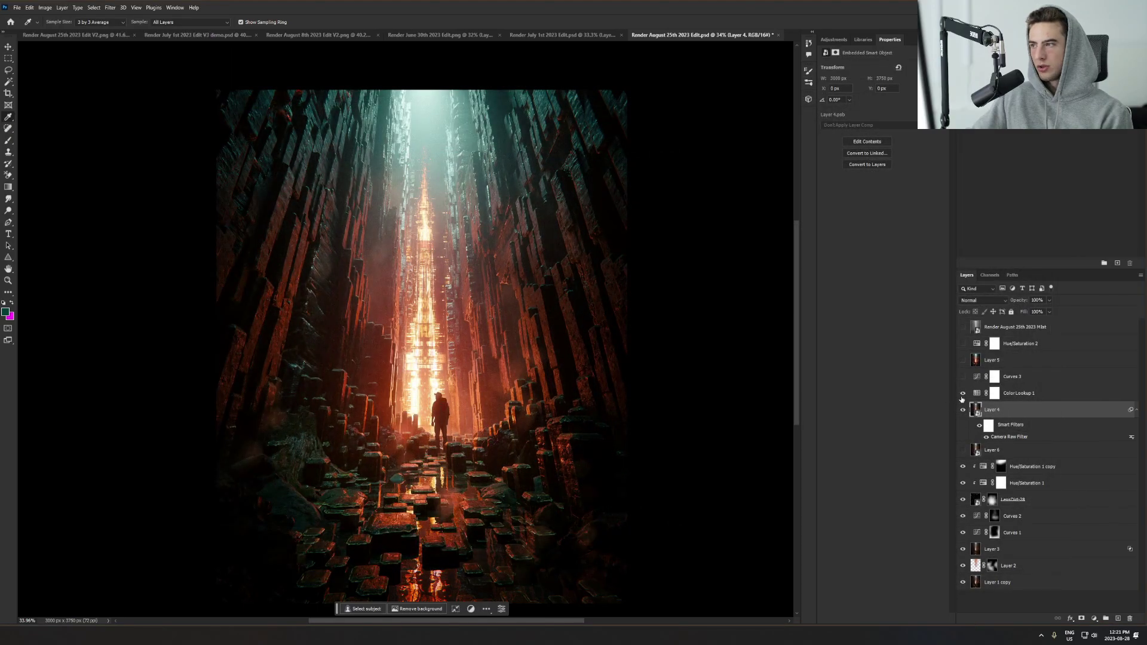
Compare the image with Layer 4 and the Color Lookup 1 adjustment hidden and shown
click(962, 394)
click(963, 410)
click(969, 393)
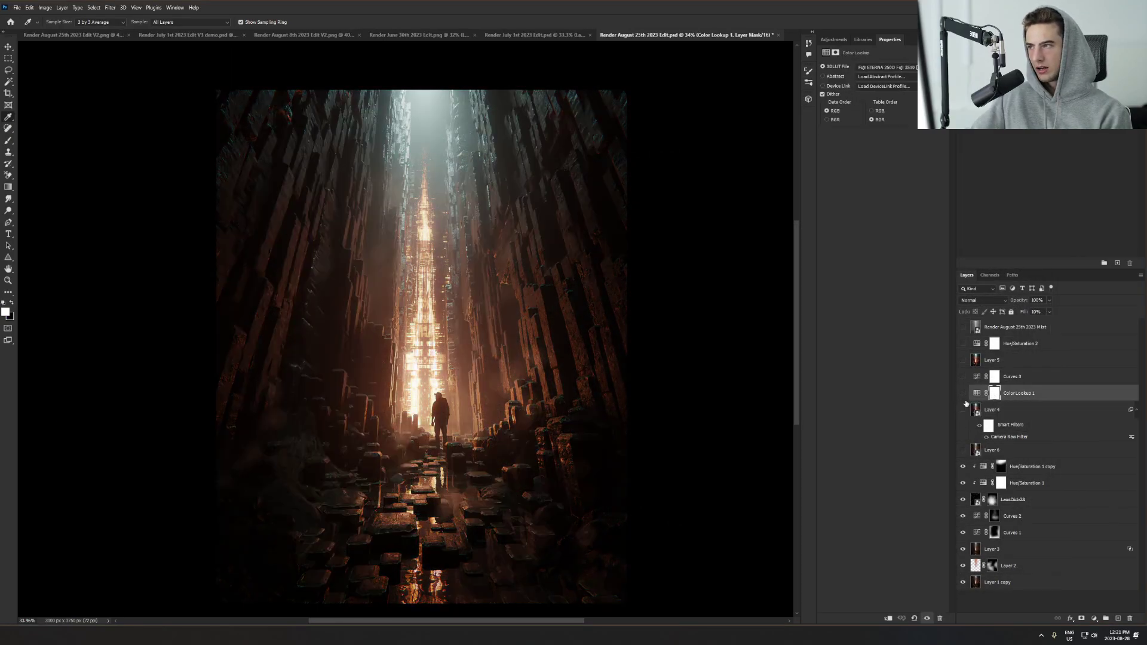
click(962, 410)
click(962, 393)
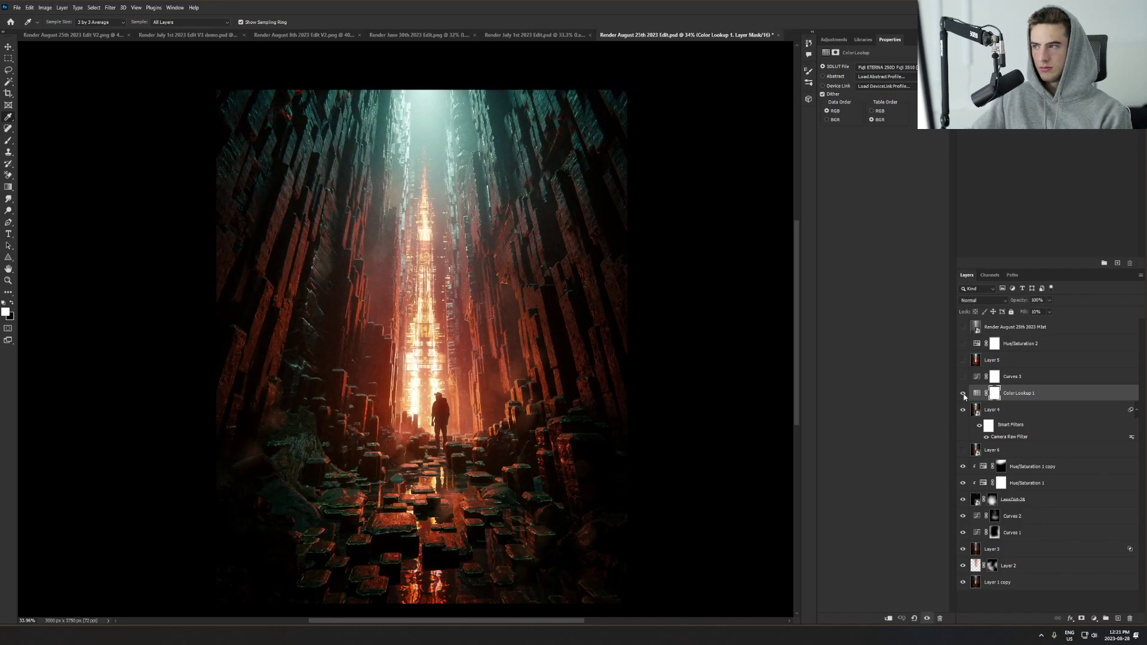
Make the Curves 3 and Hue/Saturation 2 adjustment layers visible
click(962, 377)
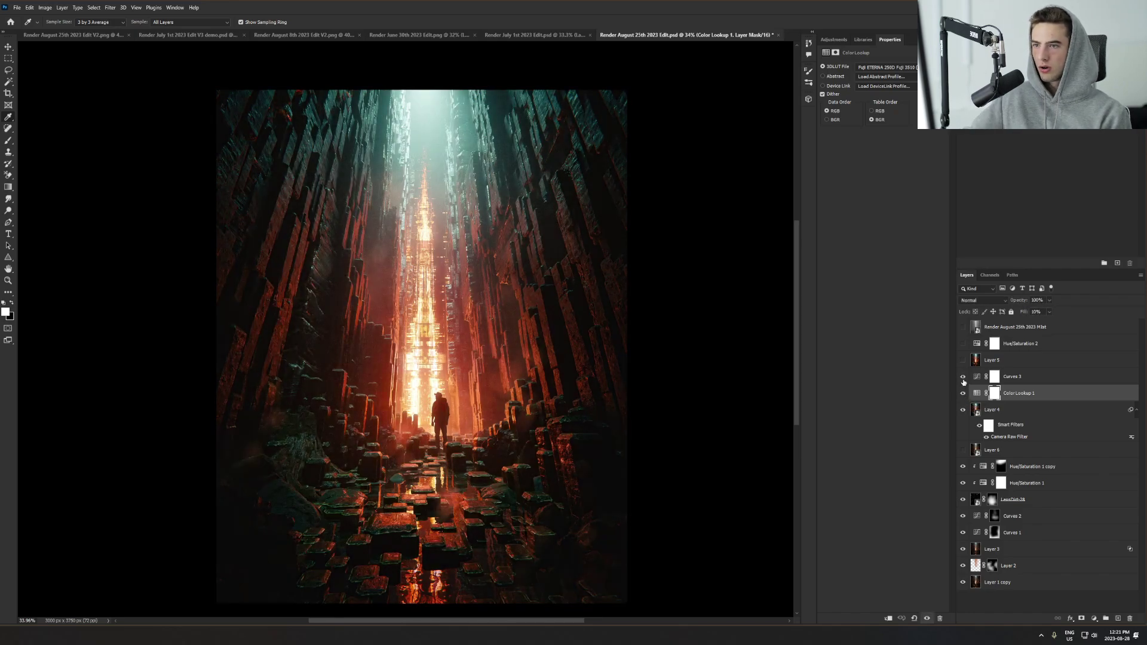
click(969, 379)
click(968, 345)
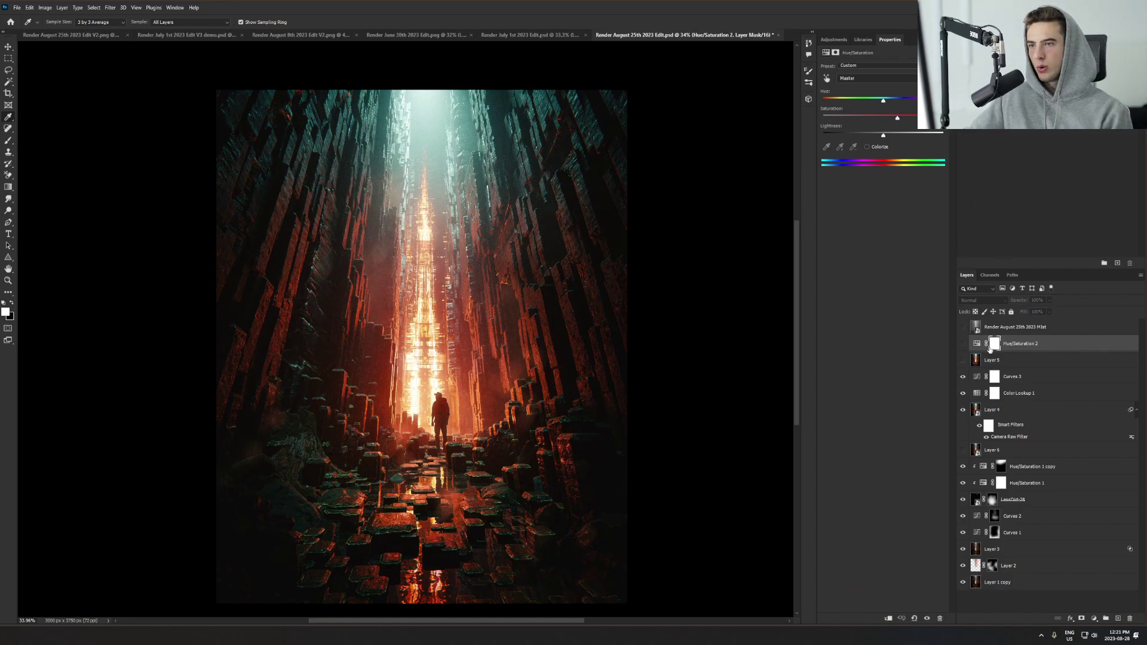
click(962, 344)
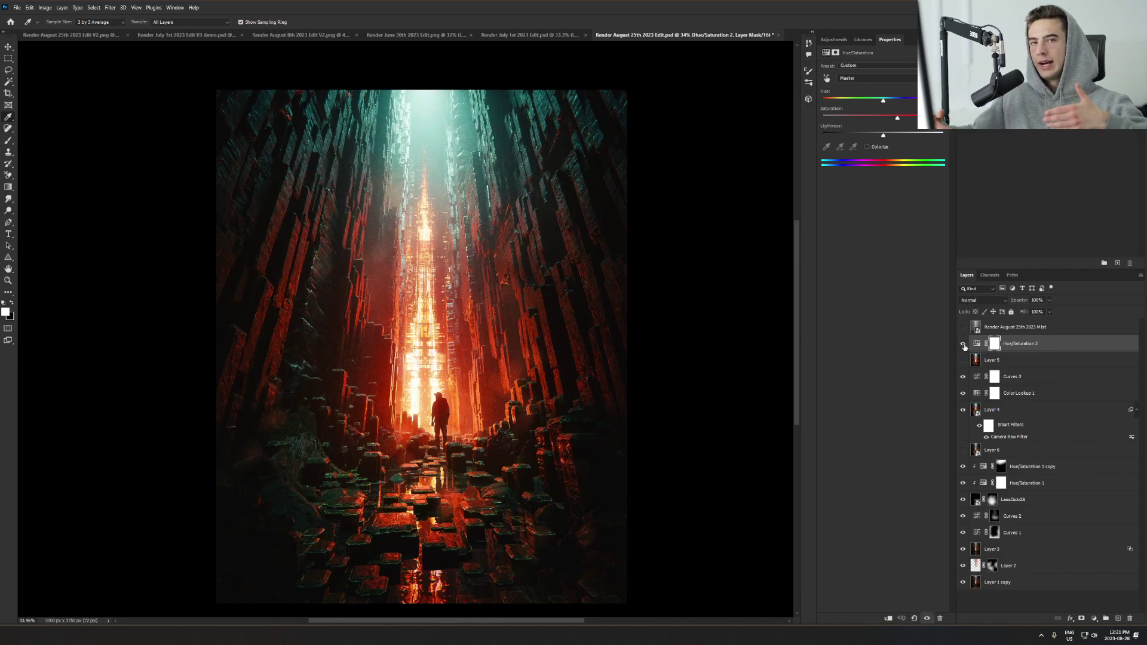